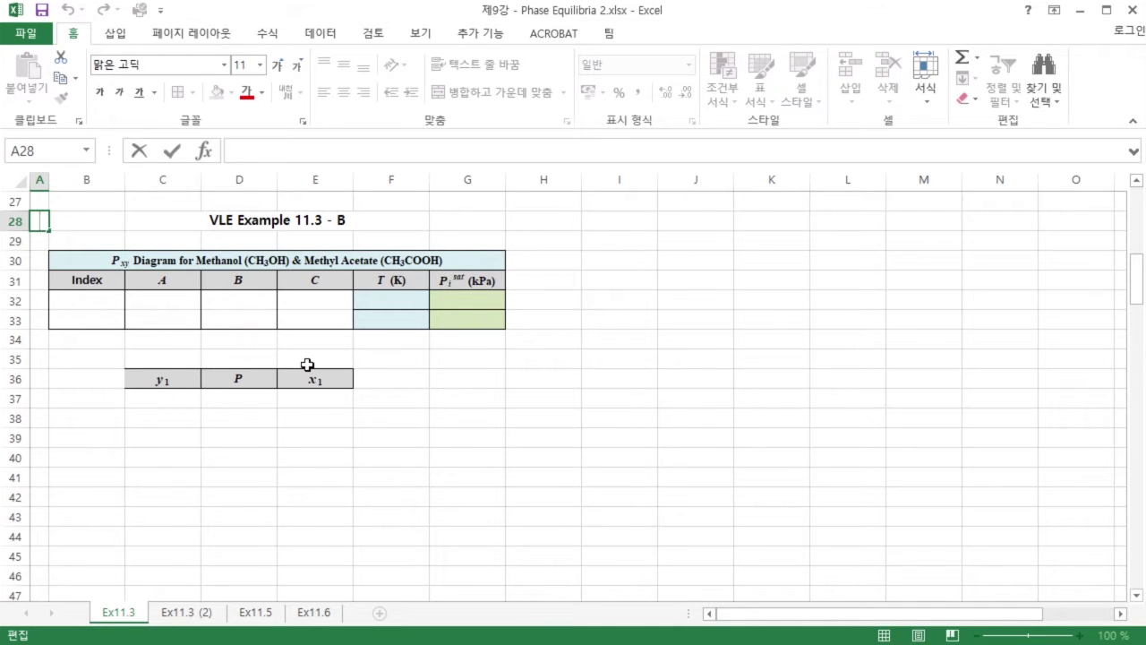
# - Copy the component constants, temperatures, saturation pressures and A row (B8:G10) from Example 3 - A into the Example 11.3 - B table at B32
pyautogui.scroll(9, 307, 364)
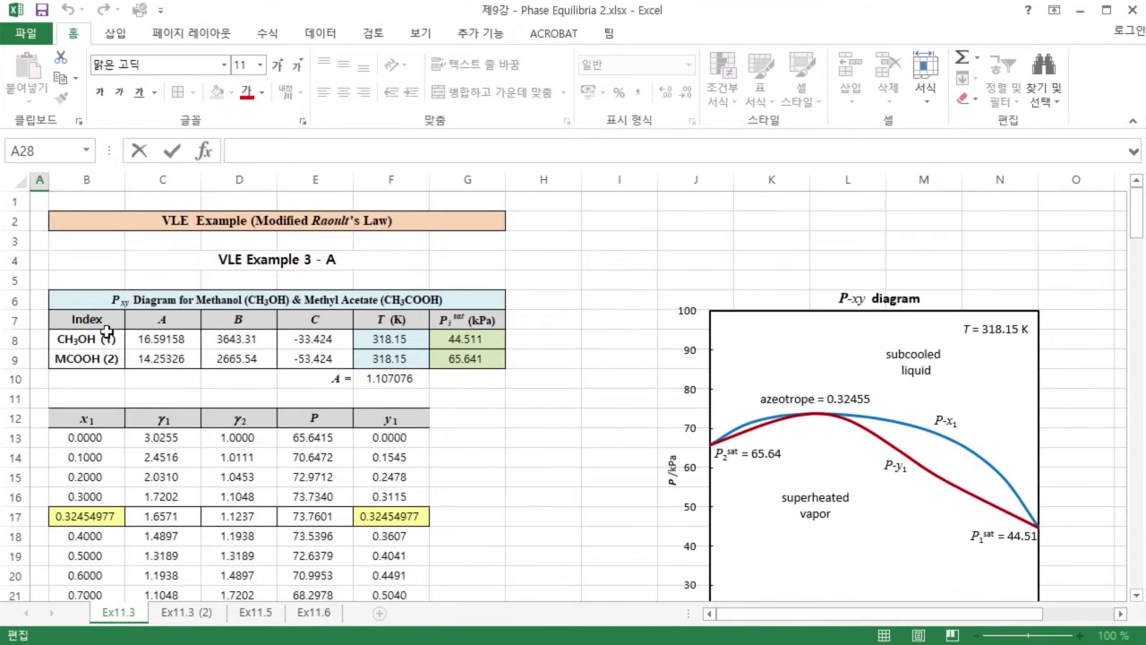
pyautogui.moveTo(70, 340); pyautogui.dragTo(451, 378)
pyautogui.hotkey('ctrl', 'c')
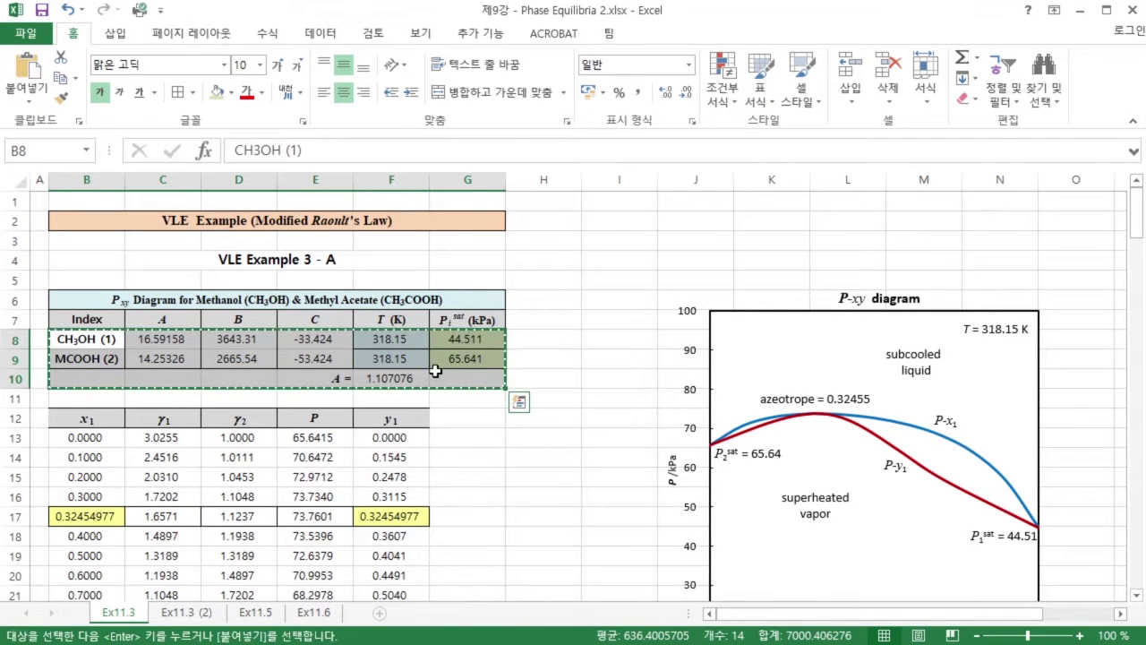
pyautogui.scroll(-9, 436, 354)
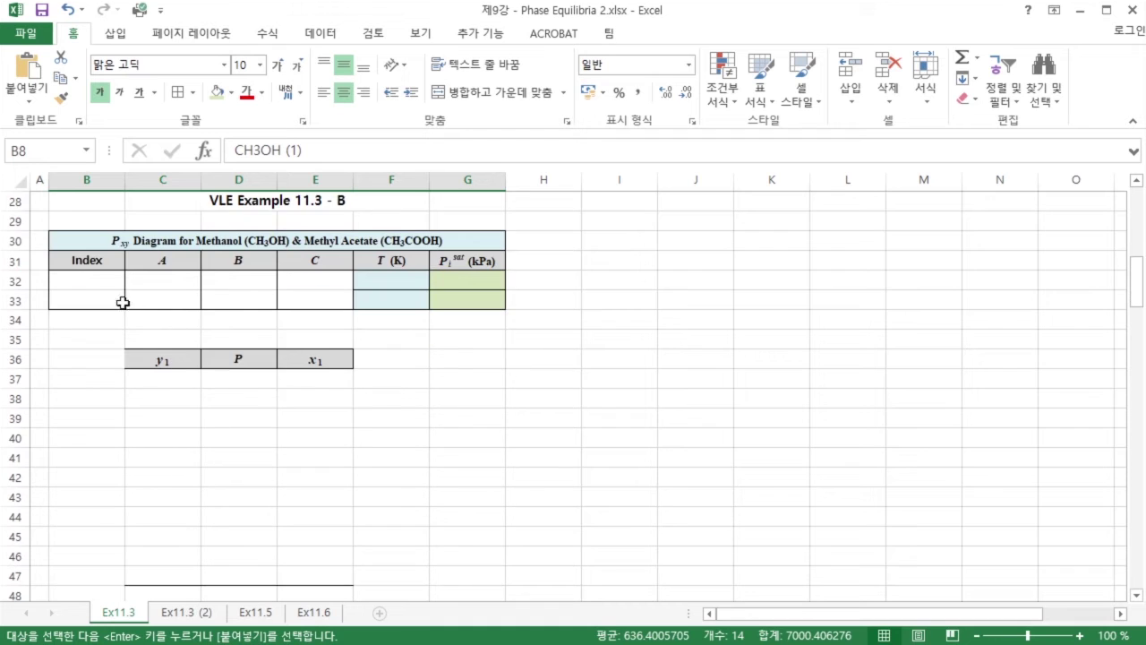
pyautogui.click(79, 281)
pyautogui.hotkey('ctrl', 'v')
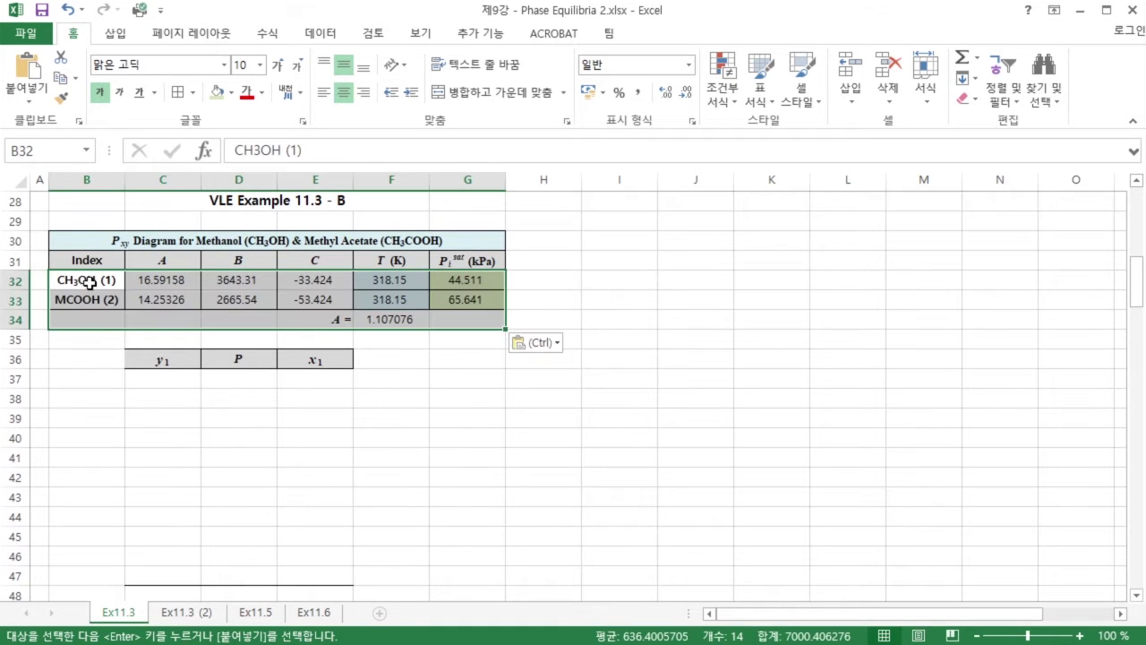
pyautogui.click(330, 321)
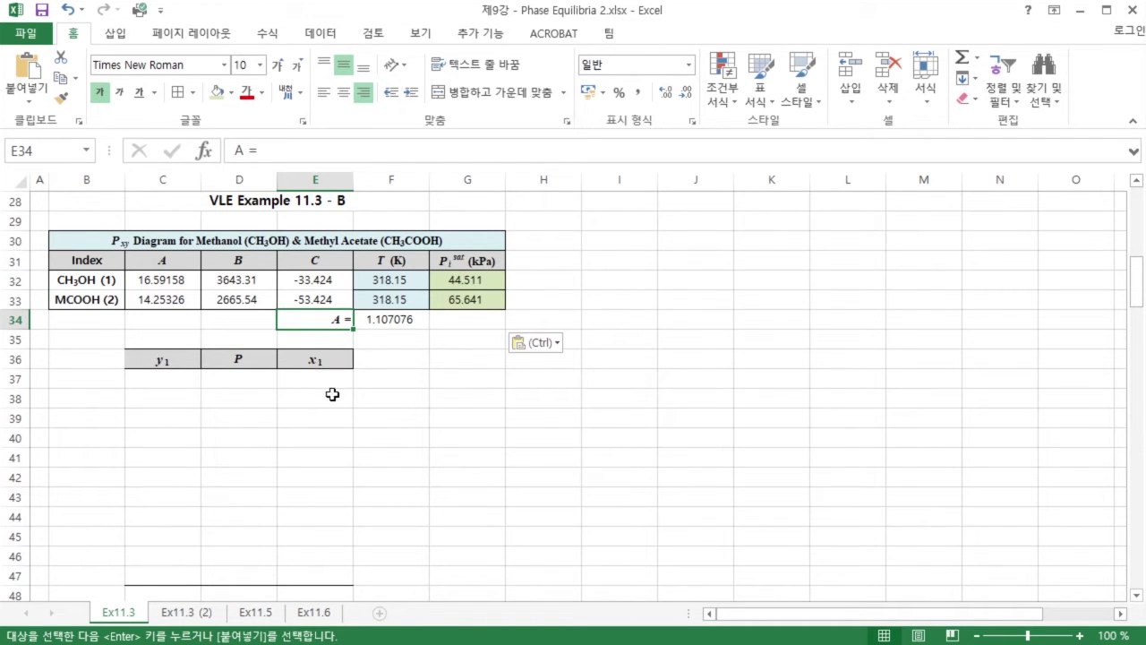
# - Enter the y1 end points in the Example 11.3 - B table: 0 in C37 and 1 in C47
pyautogui.click(162, 383)
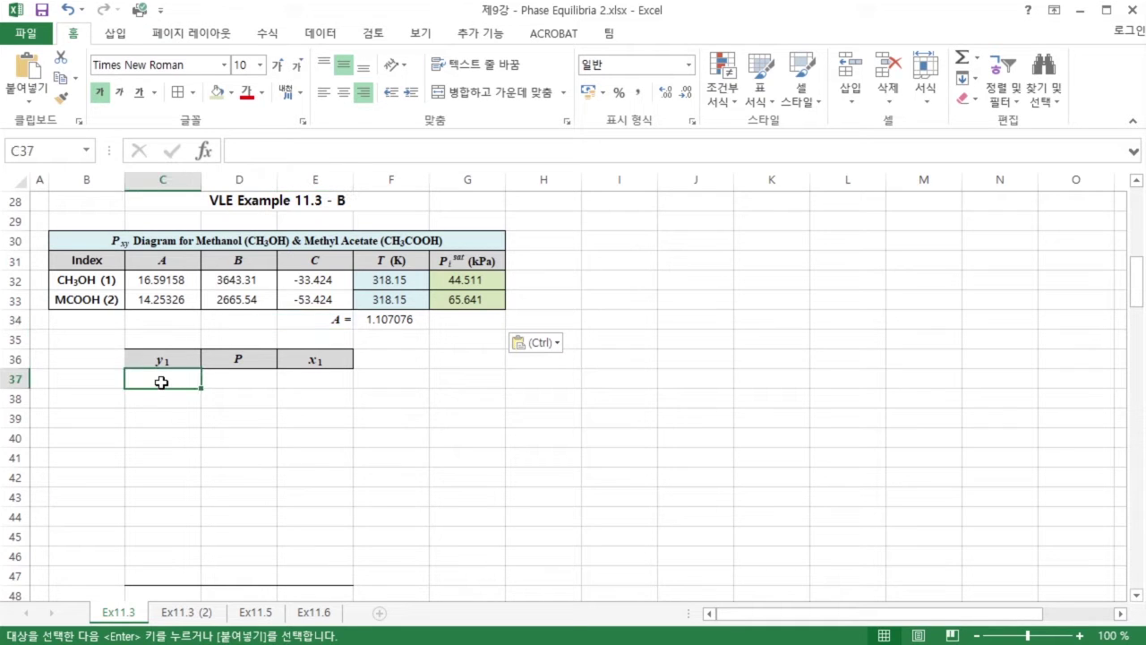
pyautogui.write('0')
pyautogui.press('Return')
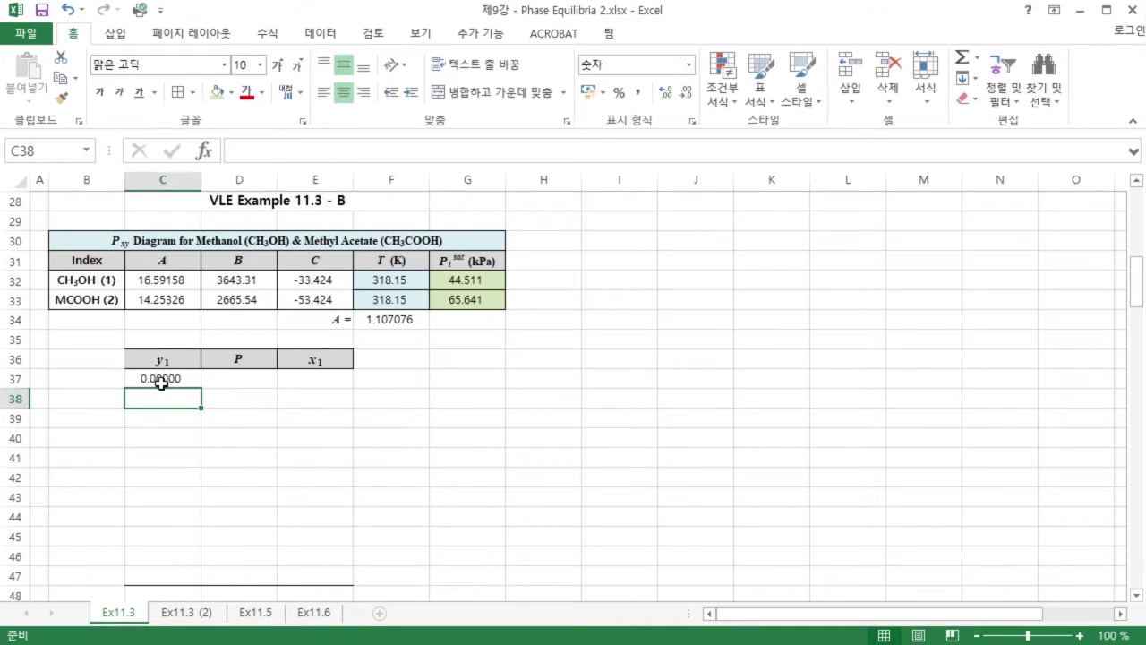
pyautogui.click(191, 573)
pyautogui.write('1')
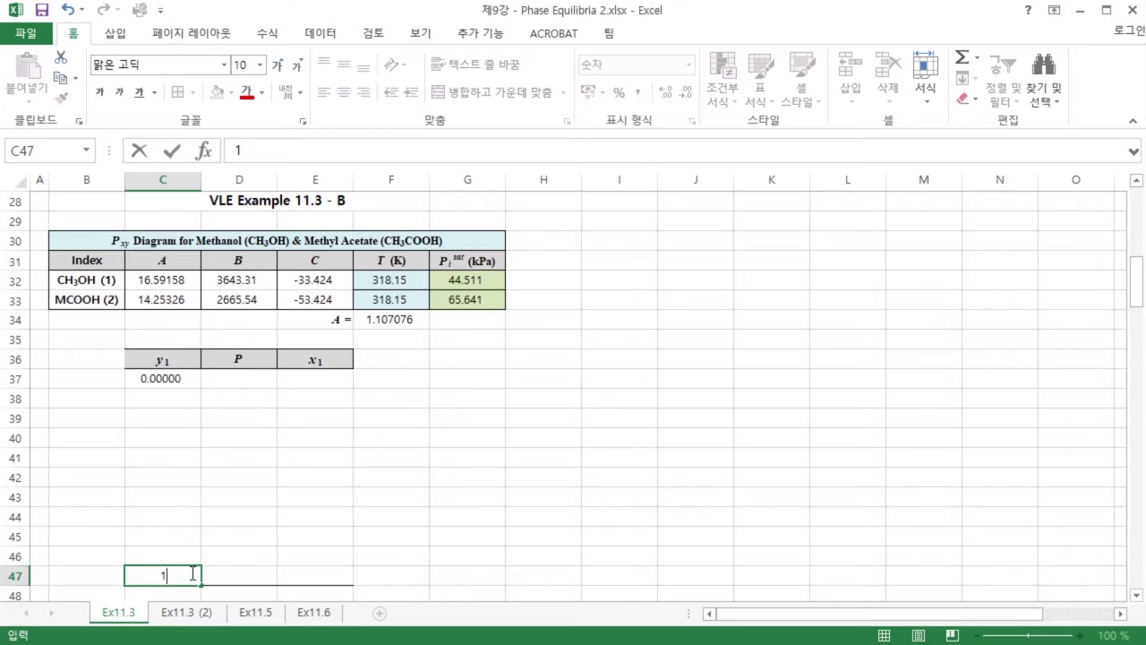
pyautogui.press('Return')
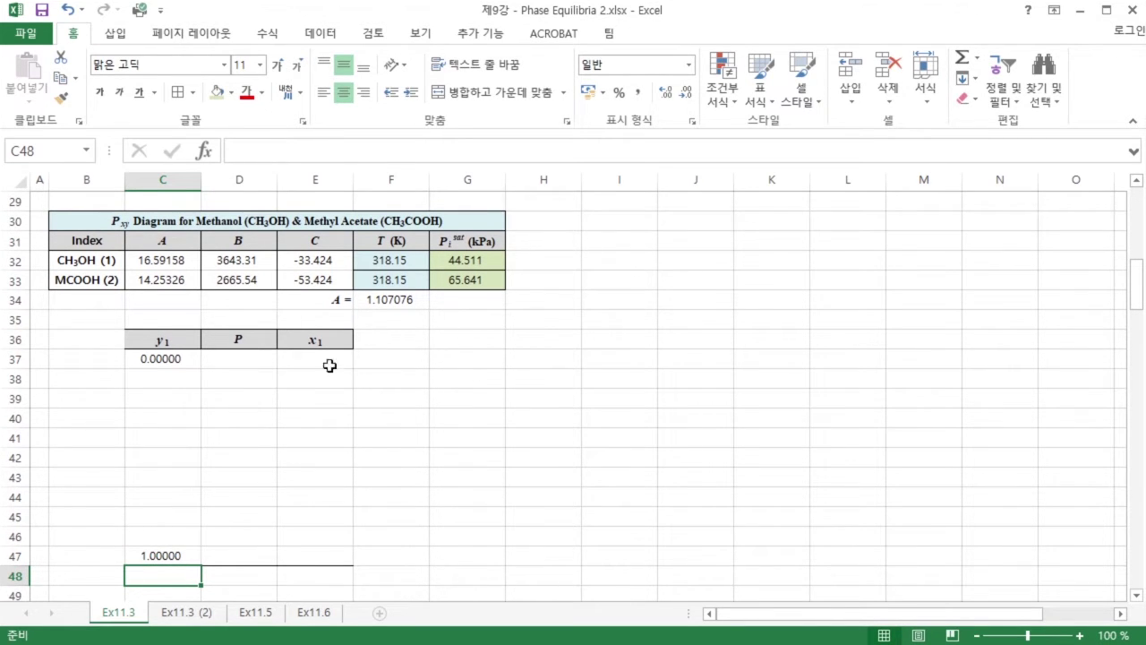
# - Enter = C37 + 0.1 in C38 and fill the formula down the y1 column to C46
pyautogui.click(169, 381)
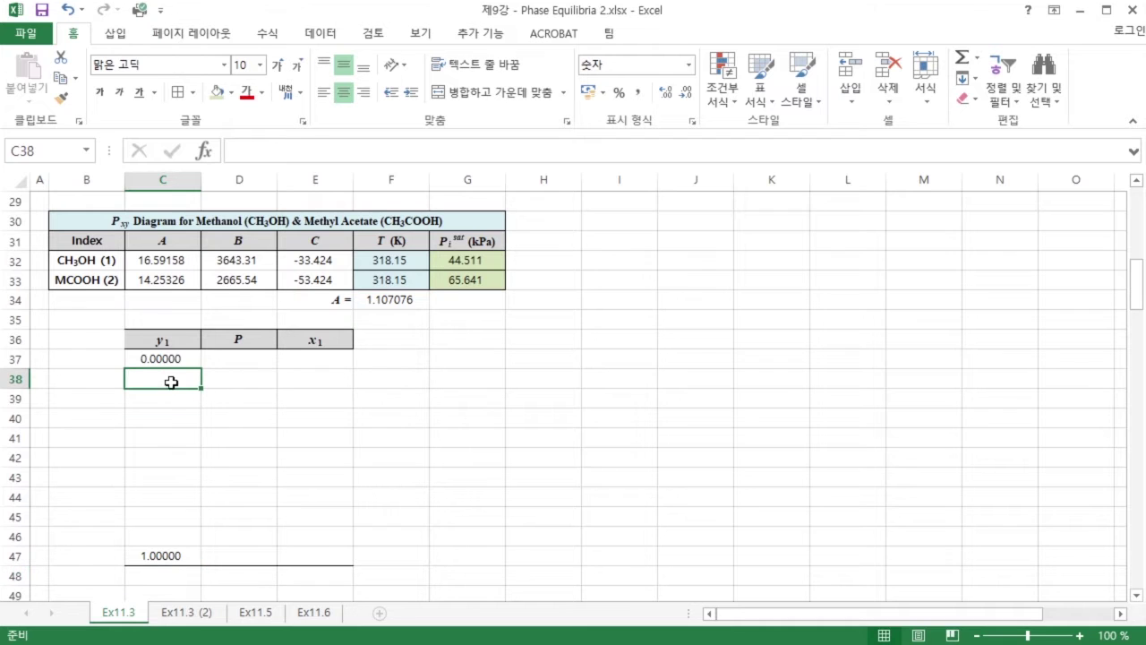
pyautogui.write('=')
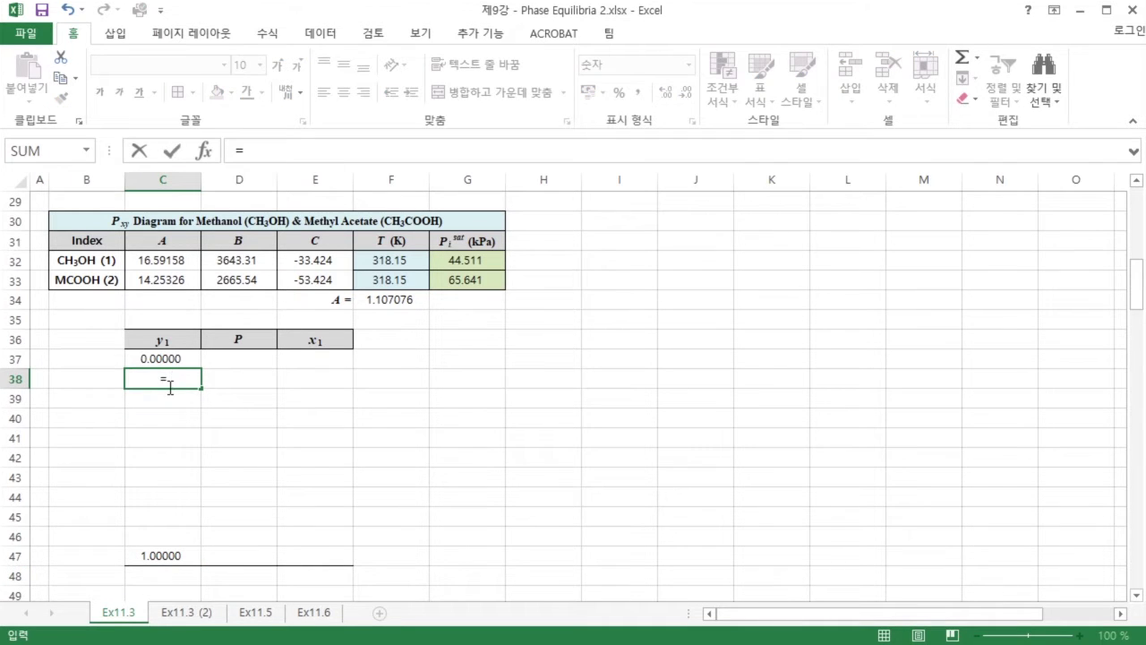
pyautogui.click(178, 357)
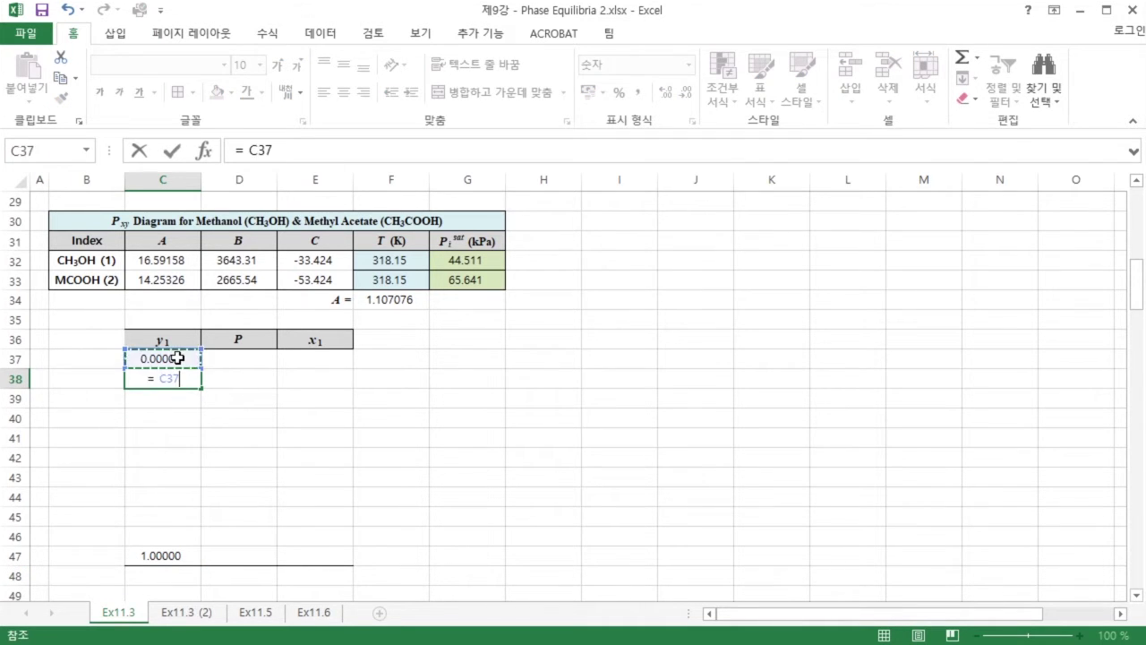
pyautogui.write('+ 0.1')
pyautogui.press('Return')
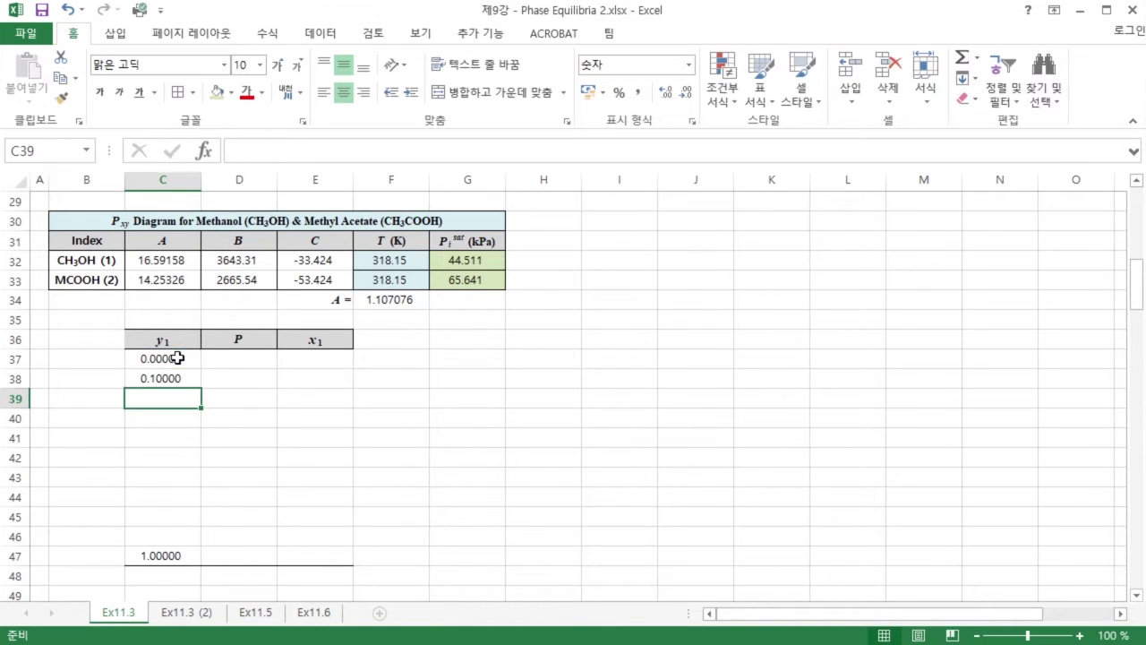
pyautogui.click(193, 379)
pyautogui.moveTo(204, 386); pyautogui.dragTo(195, 543)
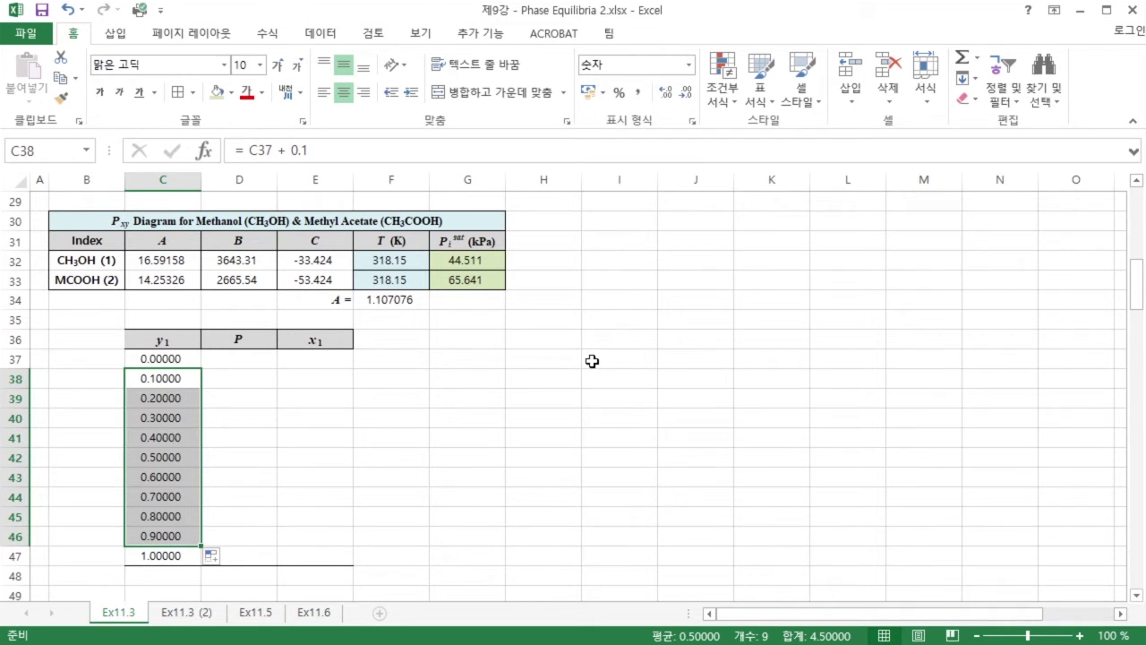
# - Duplicate the P-xy diagram of Example 3 - A beside the Example 11.3 - B table, at cell J30
pyautogui.scroll(9, 592, 361)
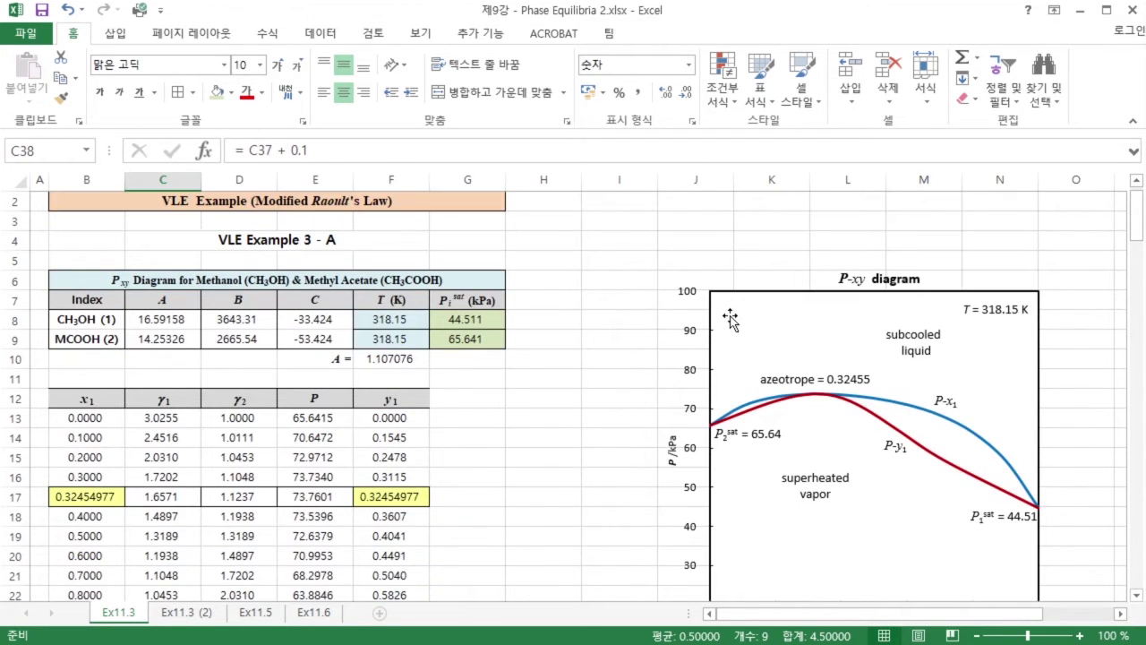
pyautogui.click(730, 318)
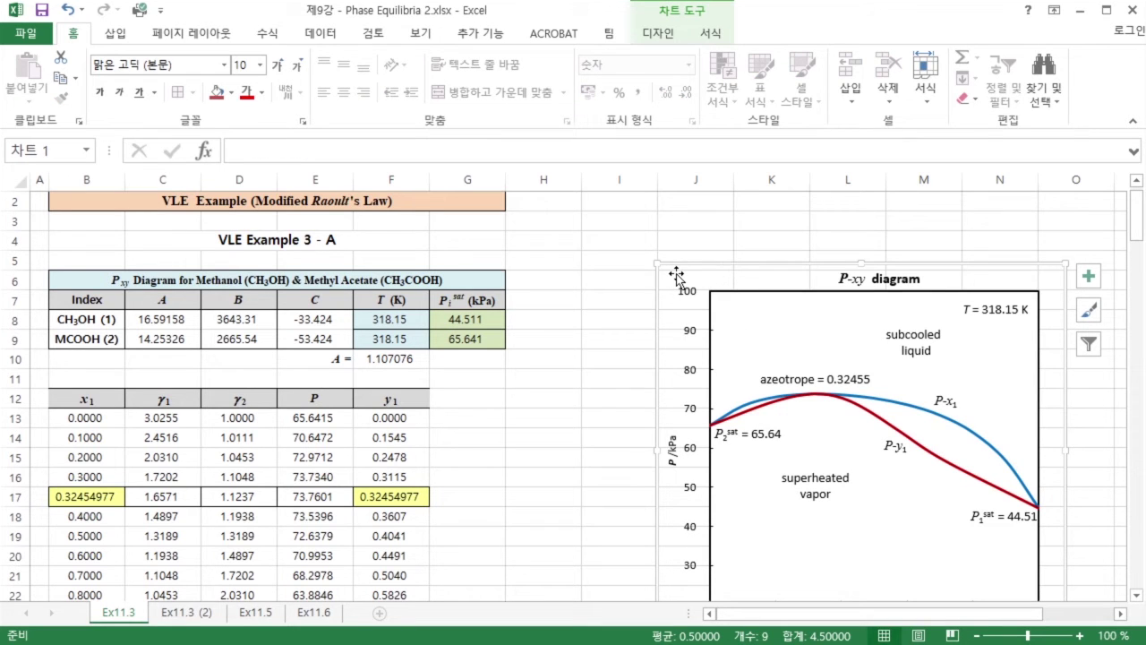
pyautogui.hotkey('ctrl', 'c')
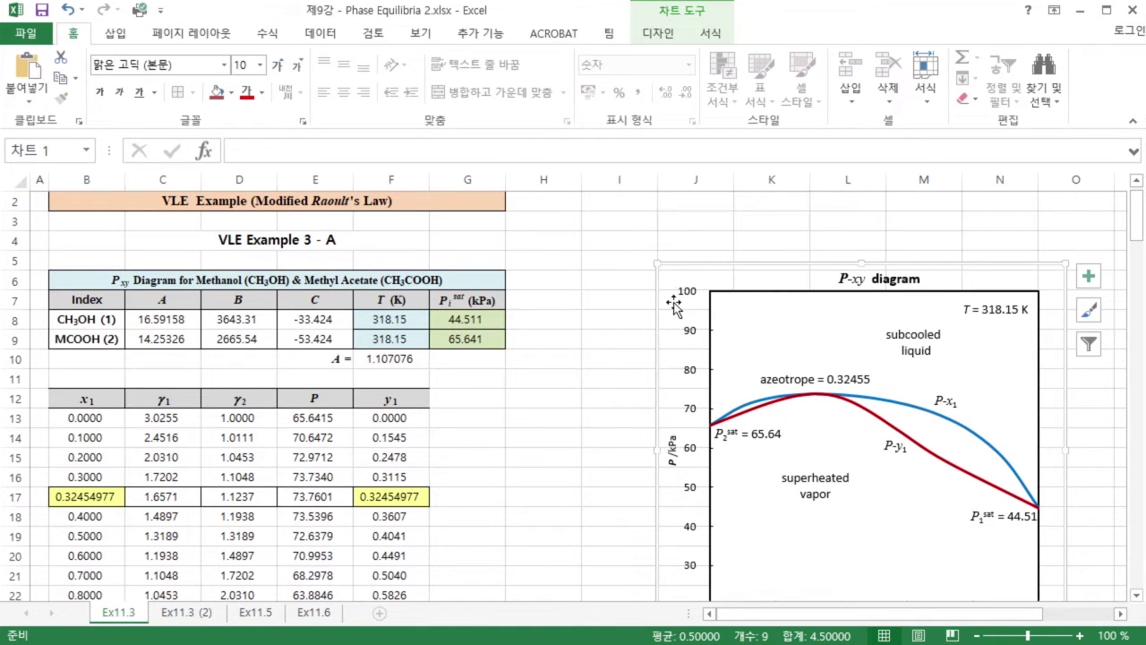
pyautogui.scroll(-9, 673, 305)
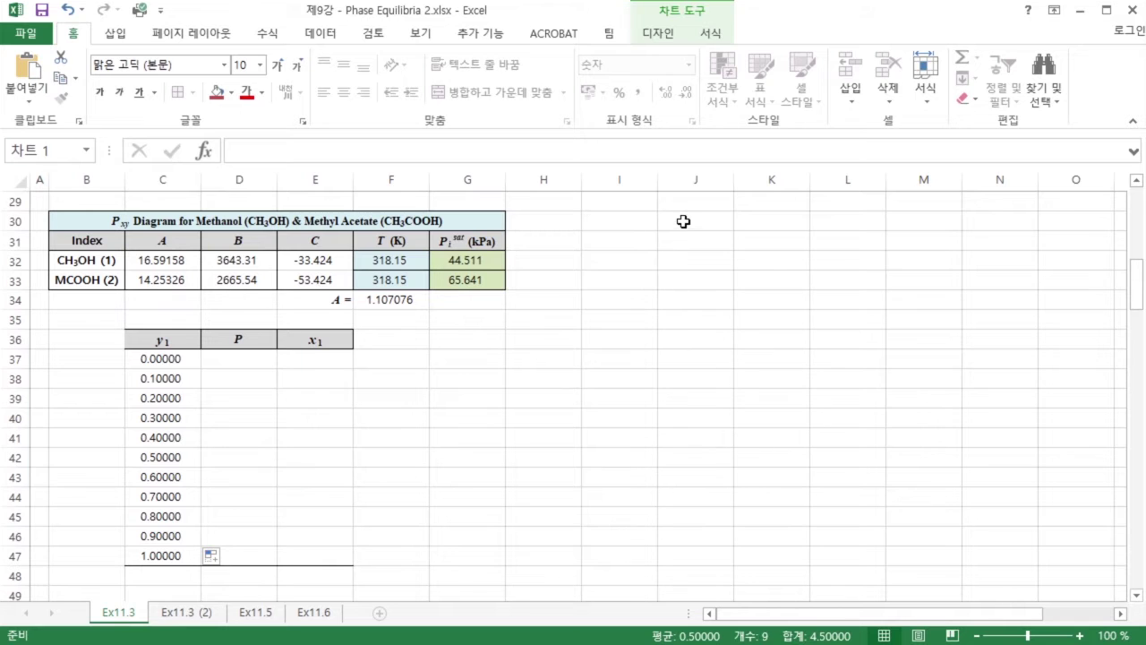
pyautogui.click(683, 221)
pyautogui.scroll(4, 775, 273)
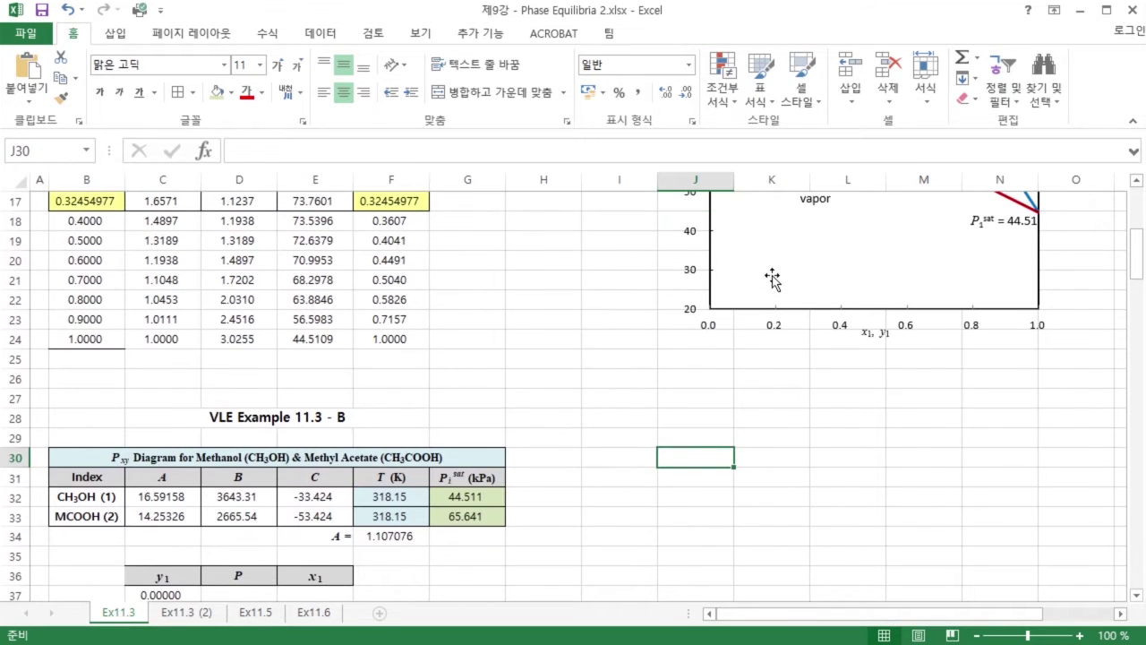
pyautogui.hotkey('ctrl', 'v')
pyautogui.scroll(-3, 772, 277)
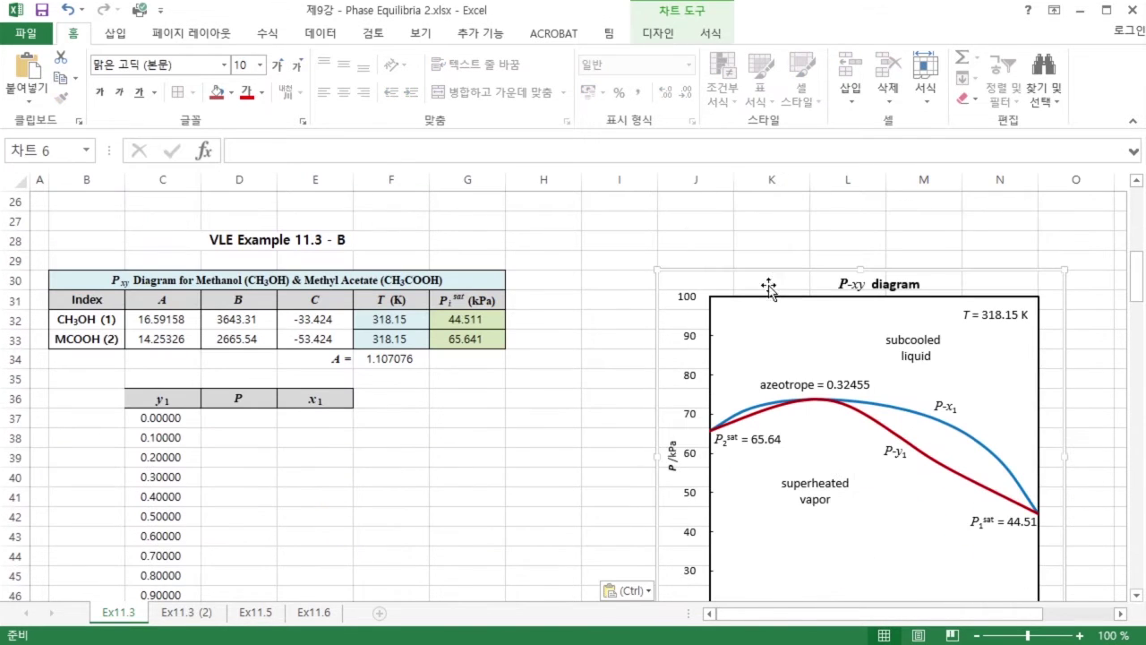
# - In the copied chart's data source, set the X values of the p-x1 series to the x1 column, E37:E47
pyautogui.rightClick(796, 398)
pyautogui.click(845, 475)
pyautogui.click(322, 182)
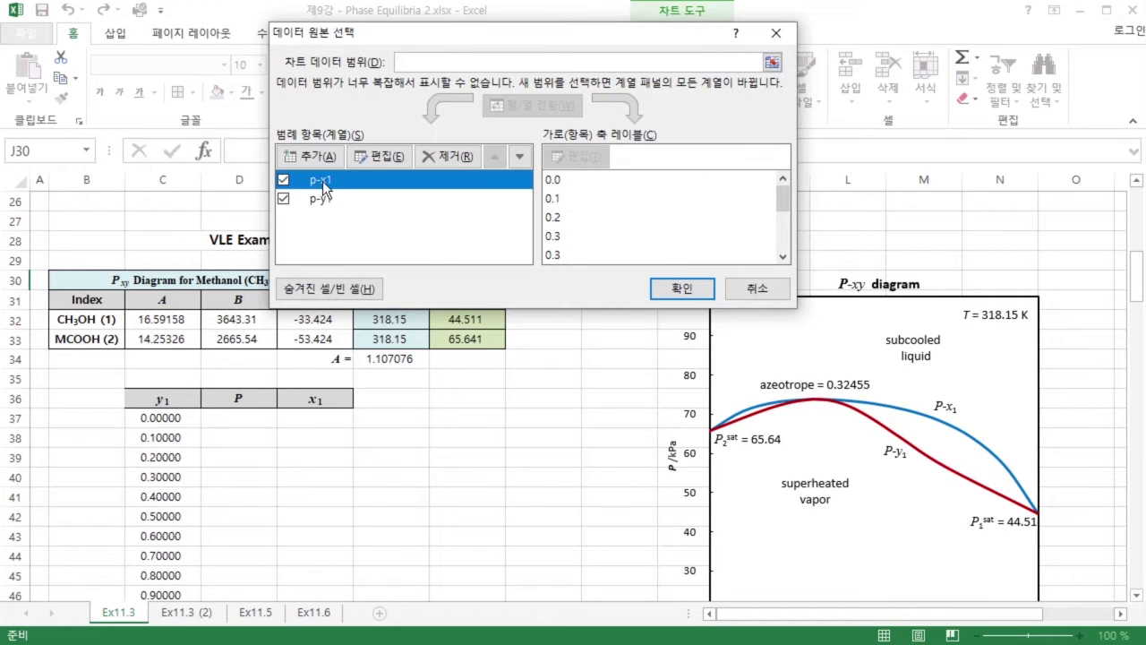
pyautogui.click(373, 157)
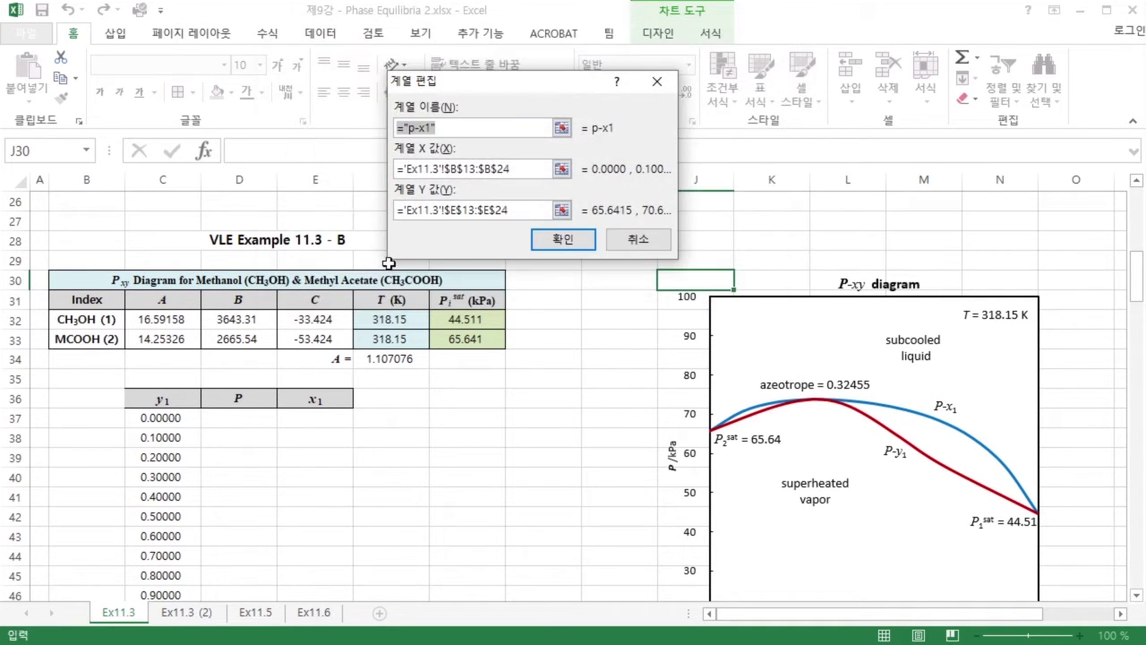
pyautogui.click(561, 169)
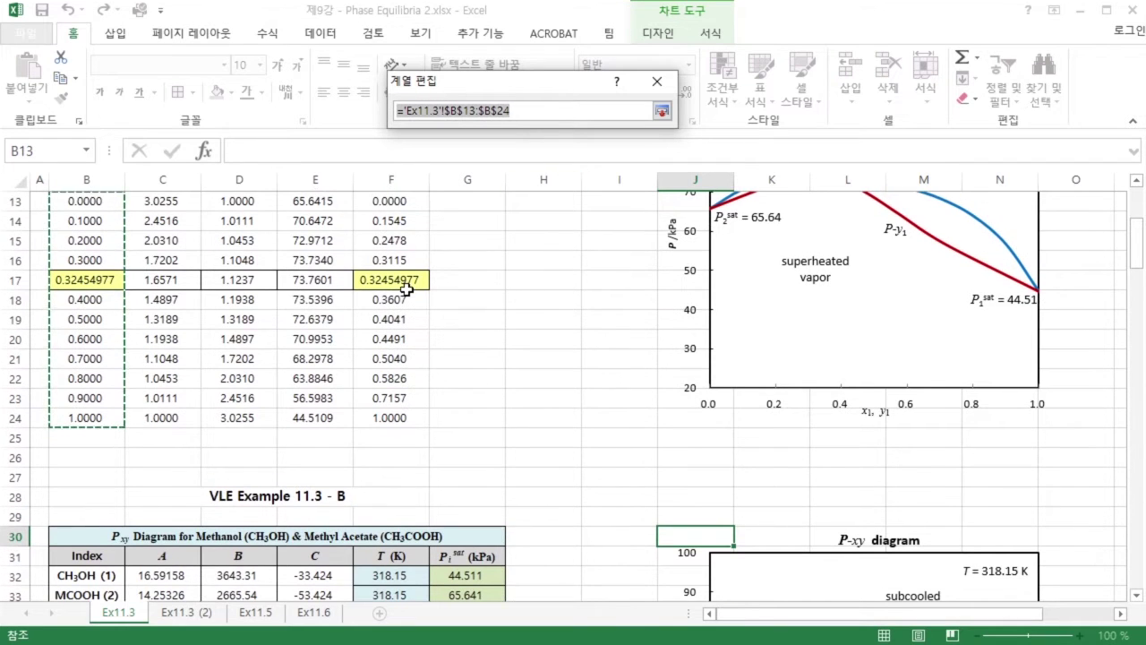
pyautogui.scroll(-7, 408, 285)
pyautogui.moveTo(322, 262); pyautogui.dragTo(299, 460)
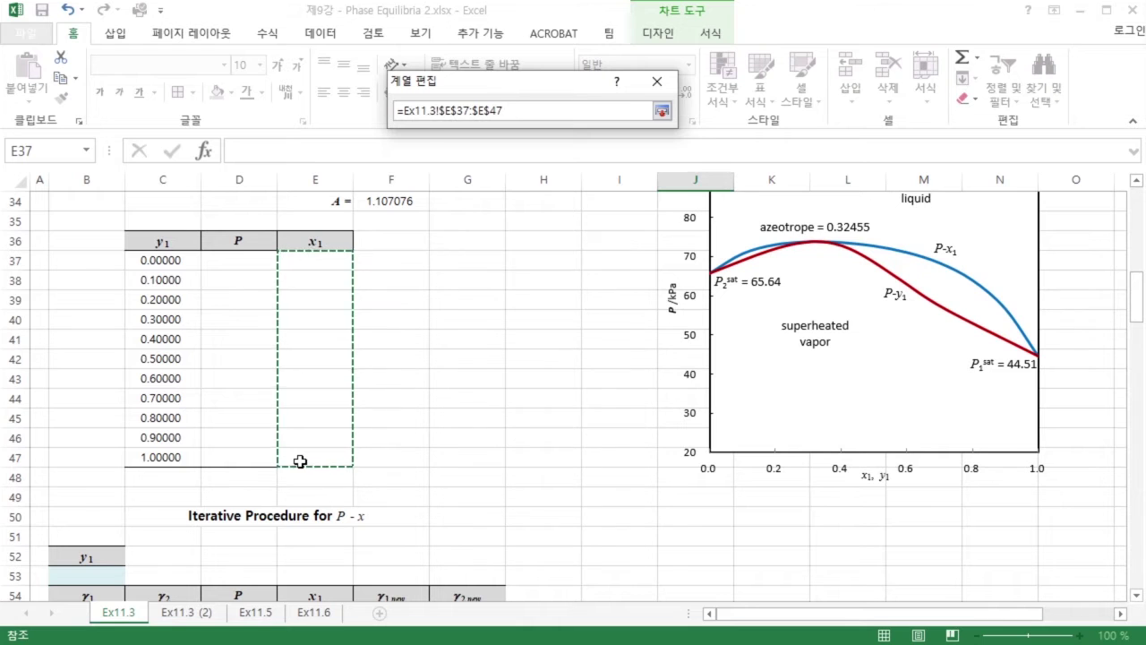
pyautogui.press('Return')
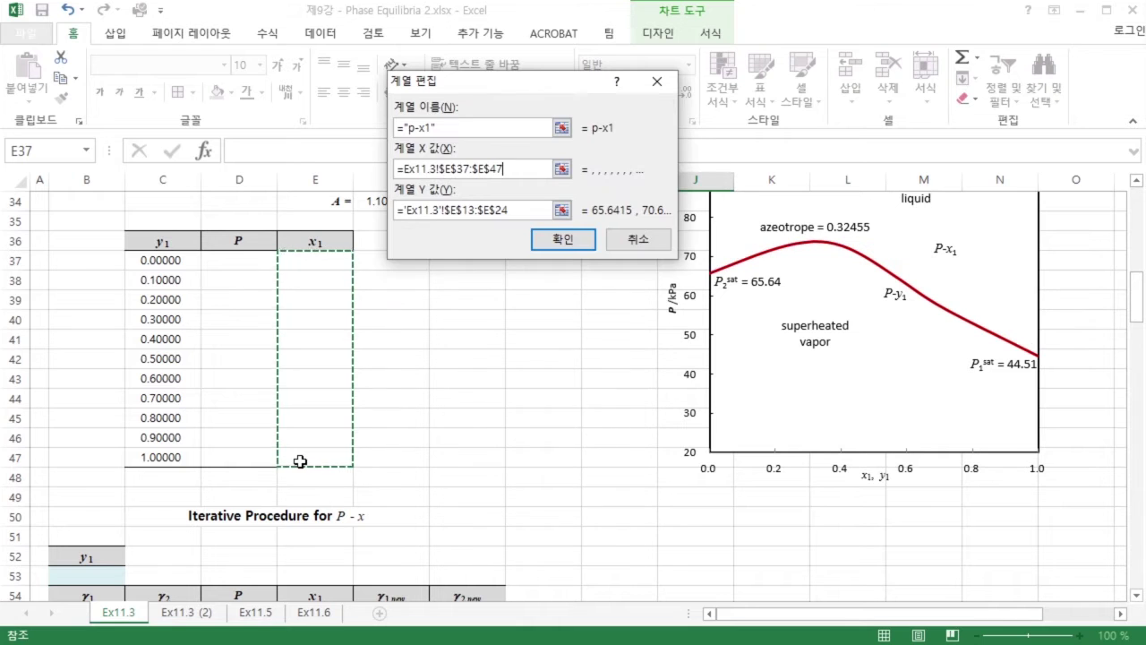
# - Set the Y values of the p-x1 series to the P column, D37:D47, and accept the series edit
pyautogui.click(562, 209)
pyautogui.scroll(-7, 396, 397)
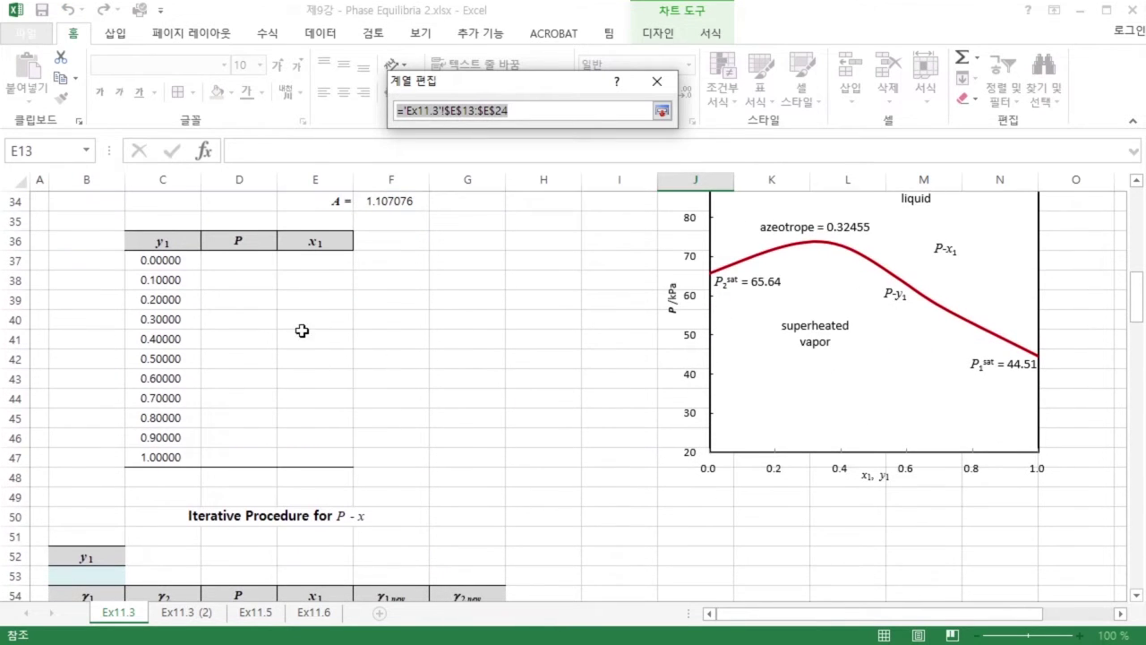
pyautogui.moveTo(248, 259); pyautogui.dragTo(240, 462)
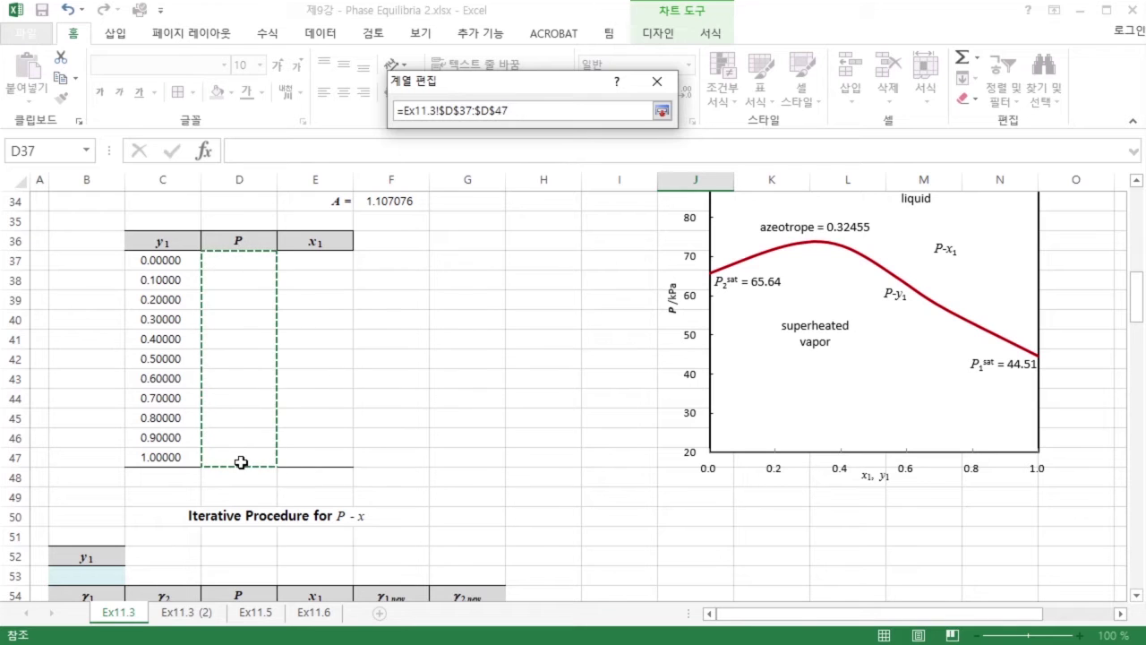
pyautogui.press('Return')
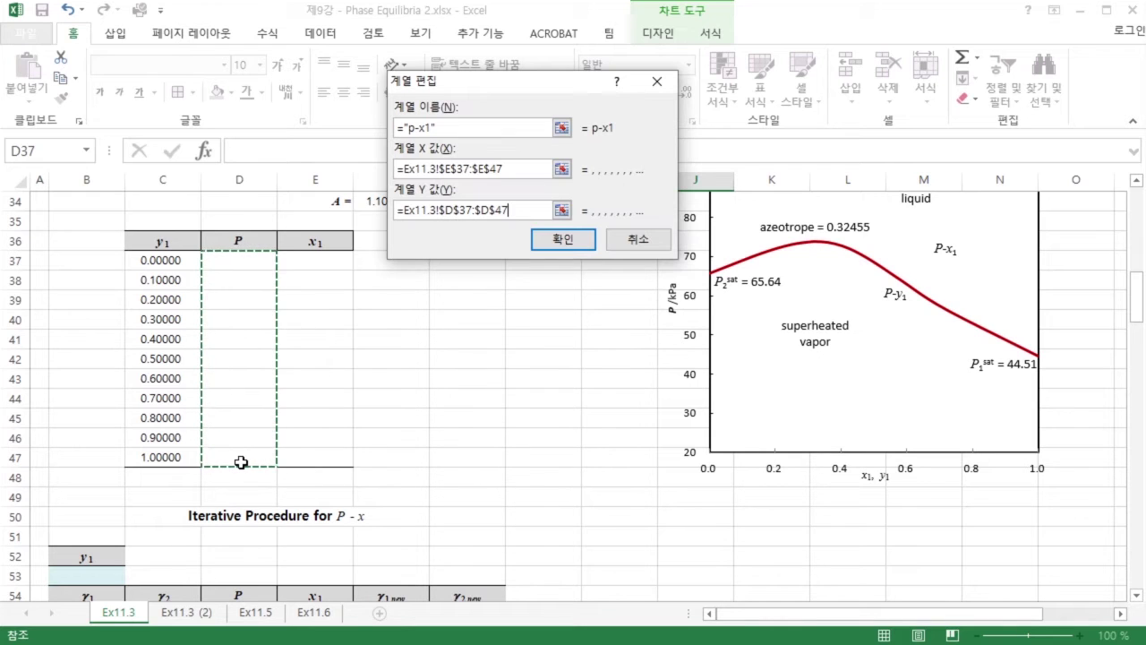
pyautogui.click(559, 240)
# - Edit the p-y1 series so its X values come from the y1 column, C37:C47
pyautogui.click(314, 203)
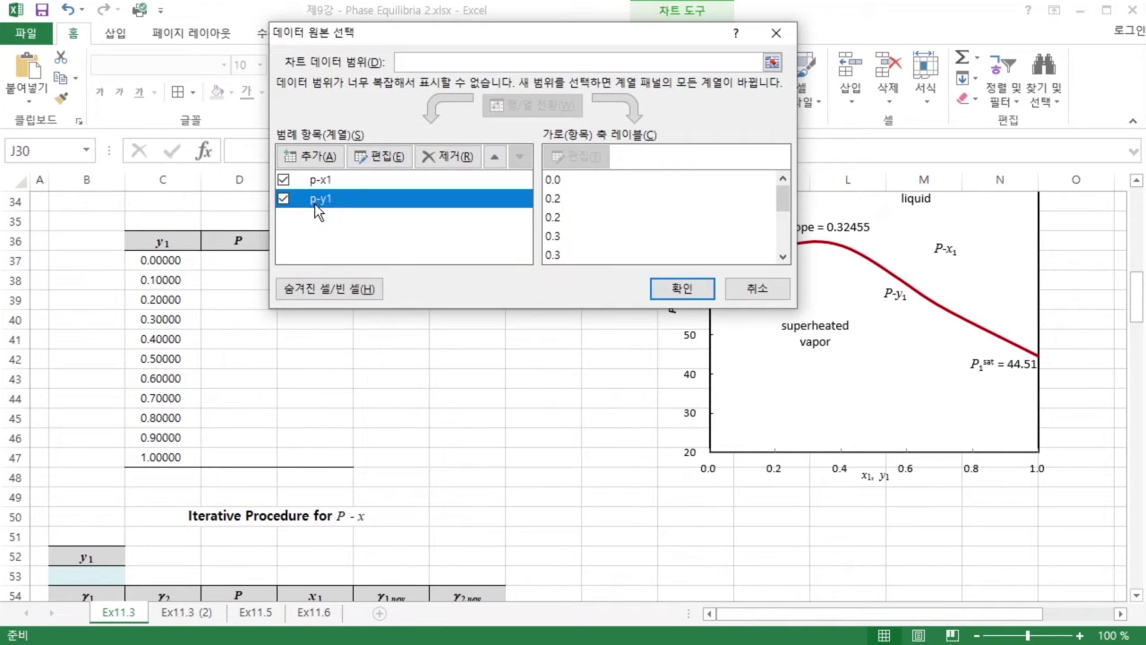
pyautogui.click(380, 155)
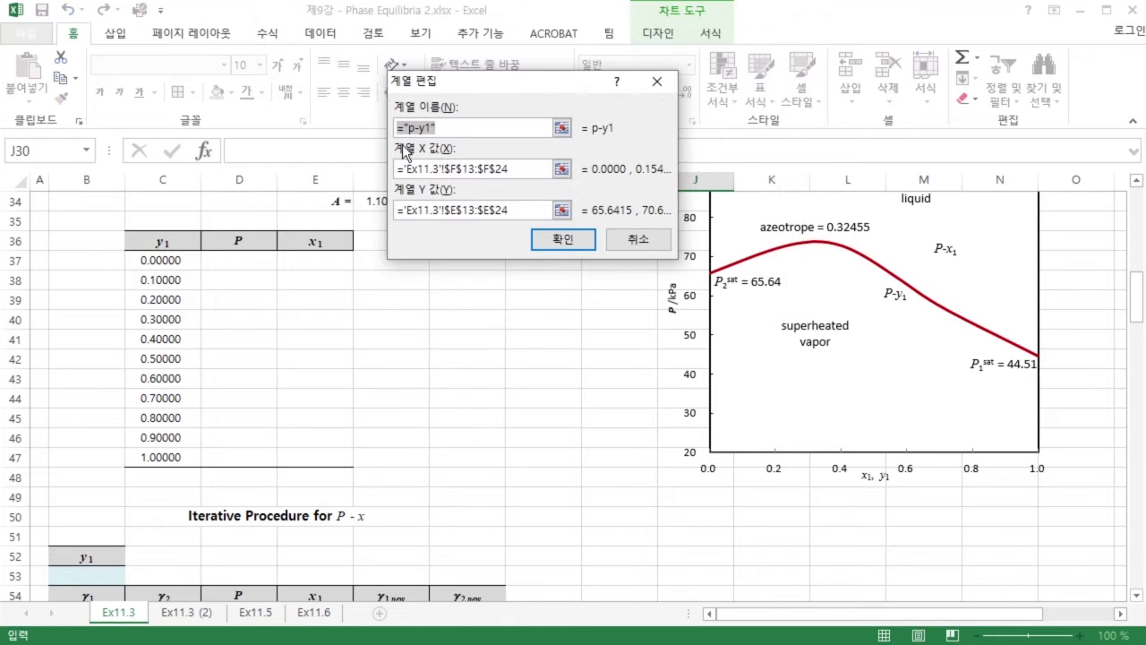
pyautogui.click(562, 169)
pyautogui.scroll(-6, 240, 382)
pyautogui.moveTo(172, 324); pyautogui.dragTo(160, 521)
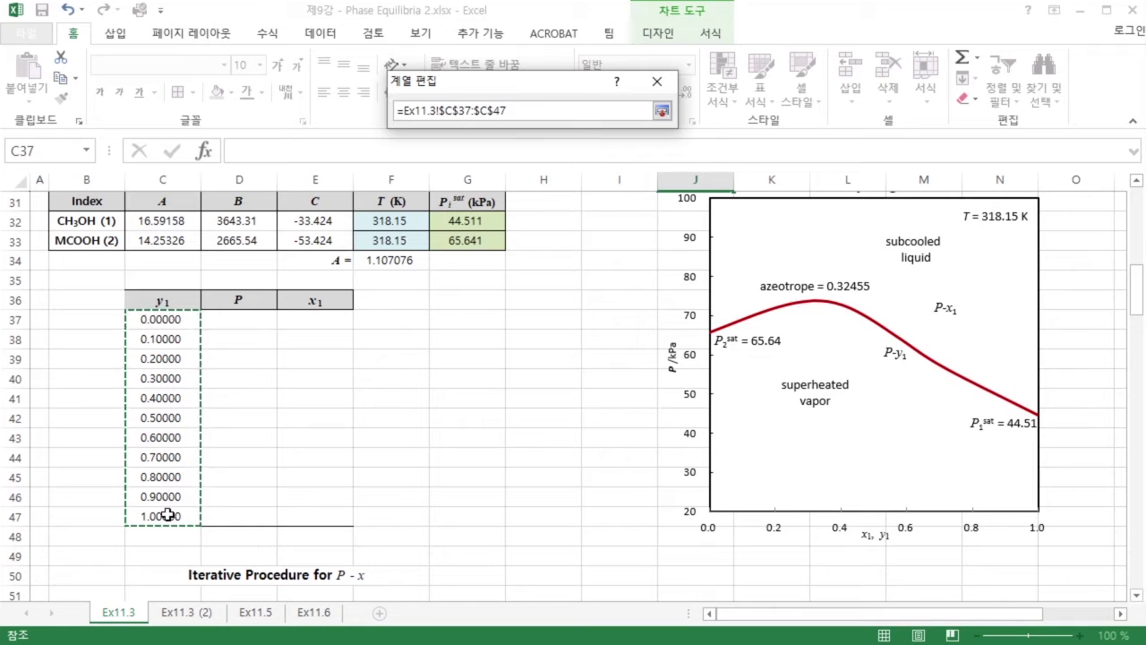
pyautogui.press('Return')
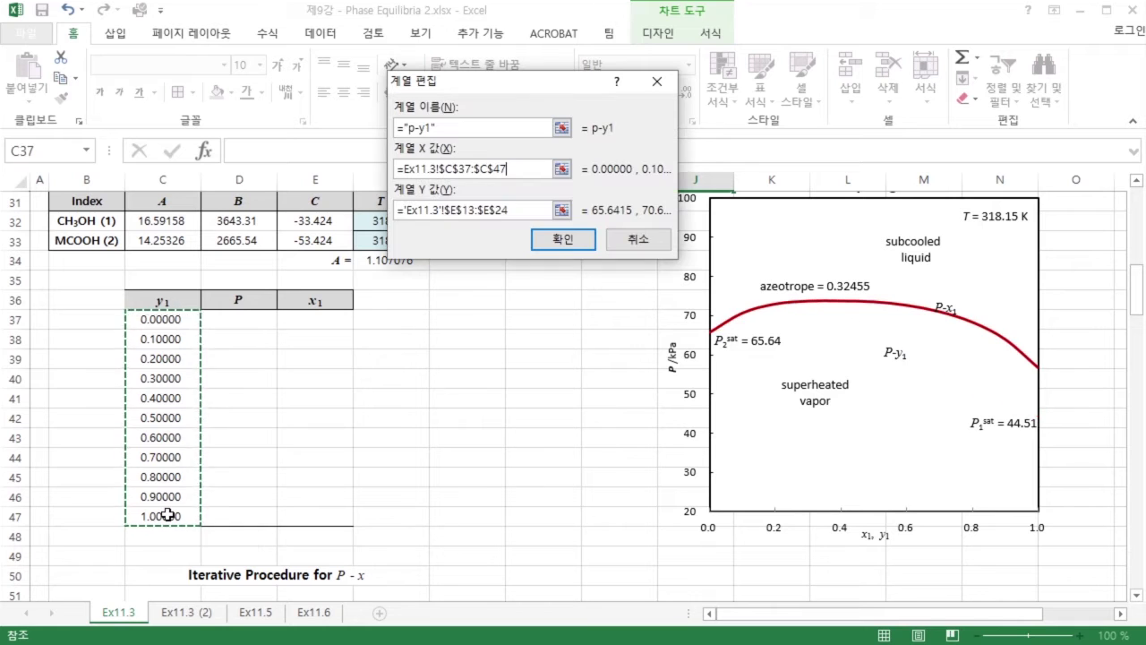
# - Set the Y values of the p-y1 series to the P column, D37:D47, and accept the series edit
pyautogui.click(561, 210)
pyautogui.scroll(-5, 379, 299)
pyautogui.moveTo(242, 381); pyautogui.dragTo(218, 572)
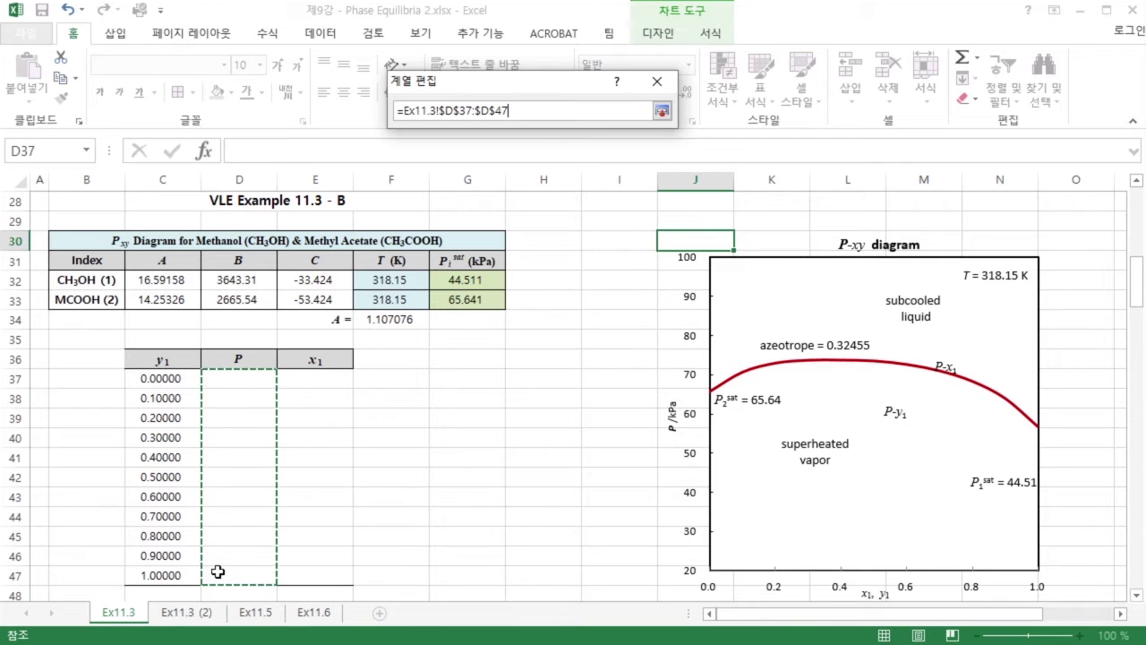
pyautogui.press('Return')
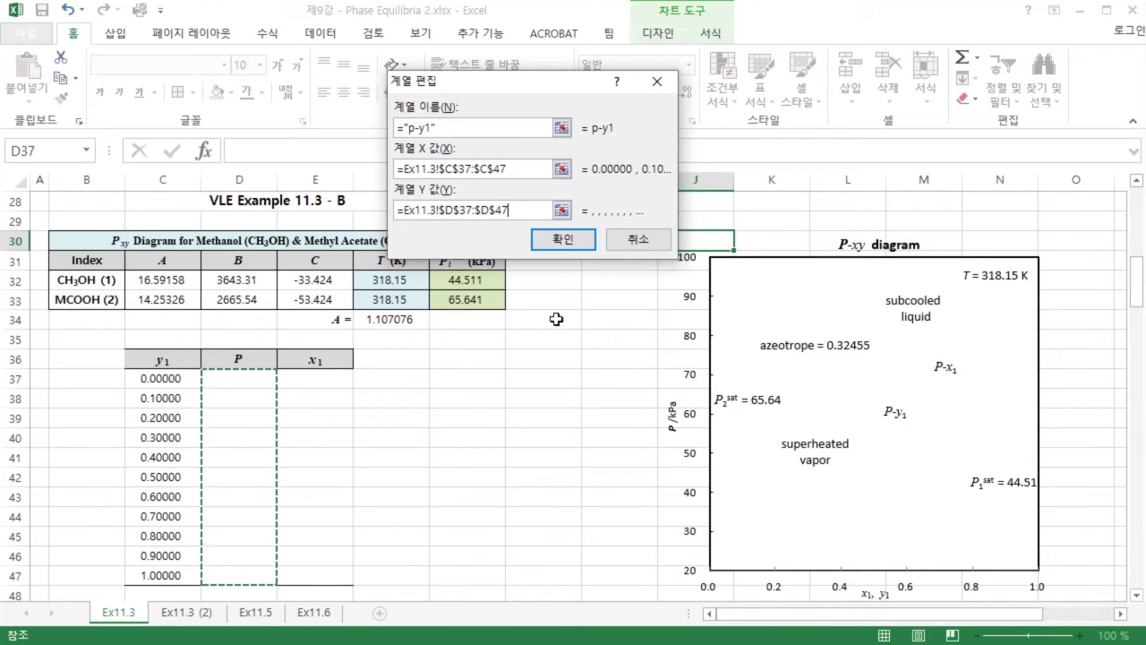
pyautogui.click(569, 241)
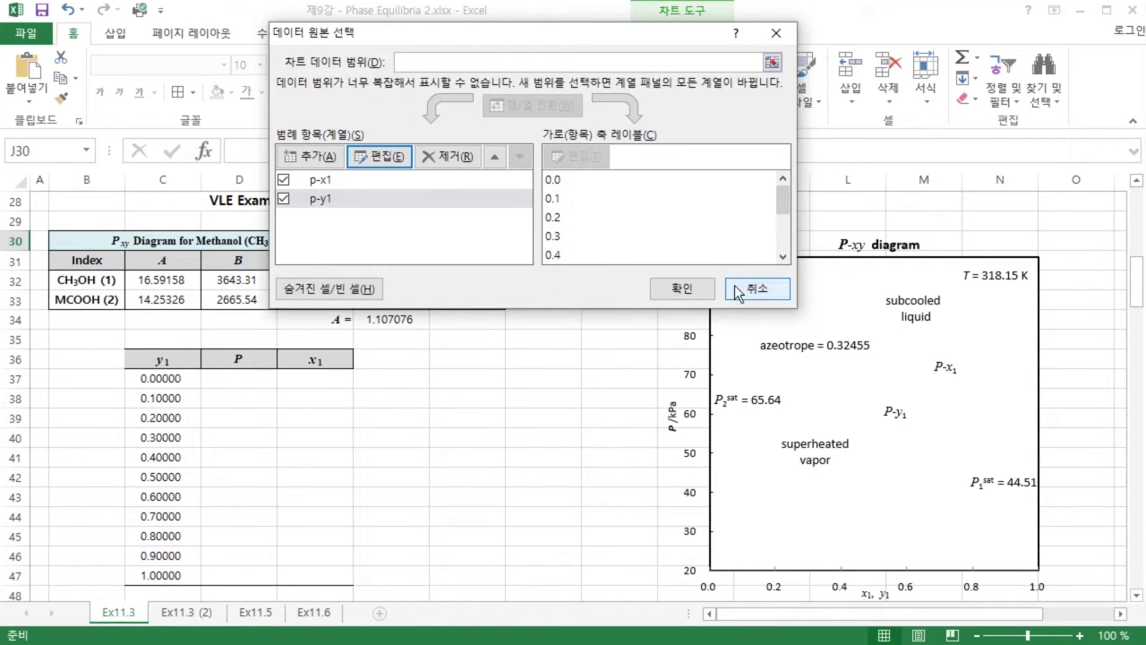
# - Accept the chart's data source changes, then set y1 in B53 to 0.1 and the initial γ1 and γ2 in row 55 to 1
pyautogui.click(684, 288)
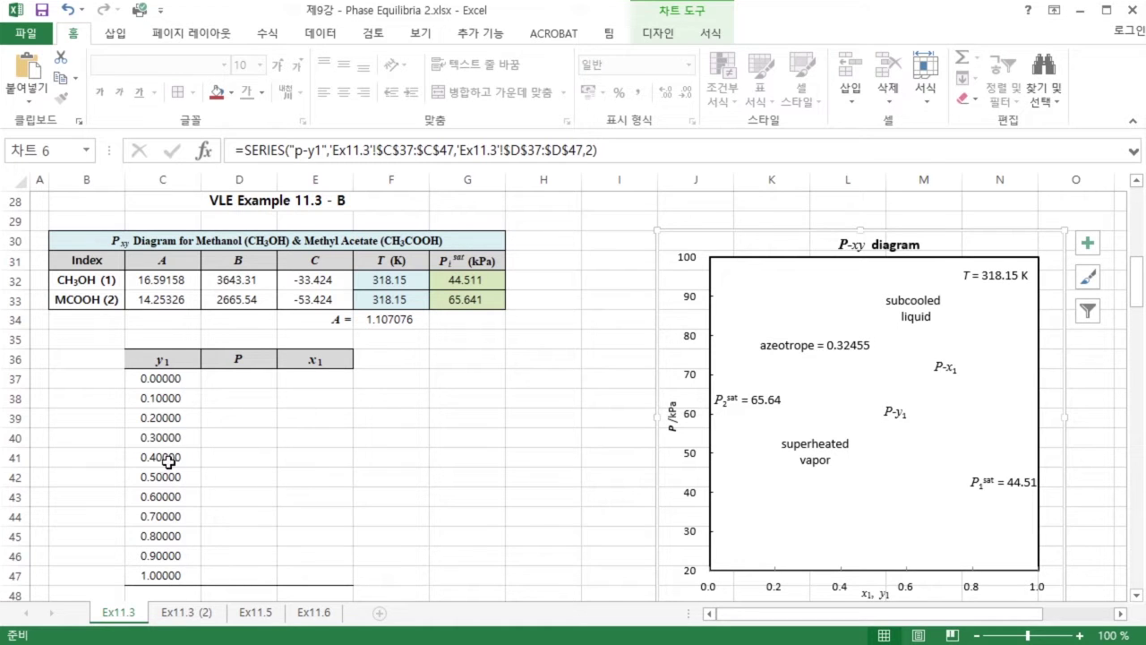
pyautogui.scroll(-2, 183, 456)
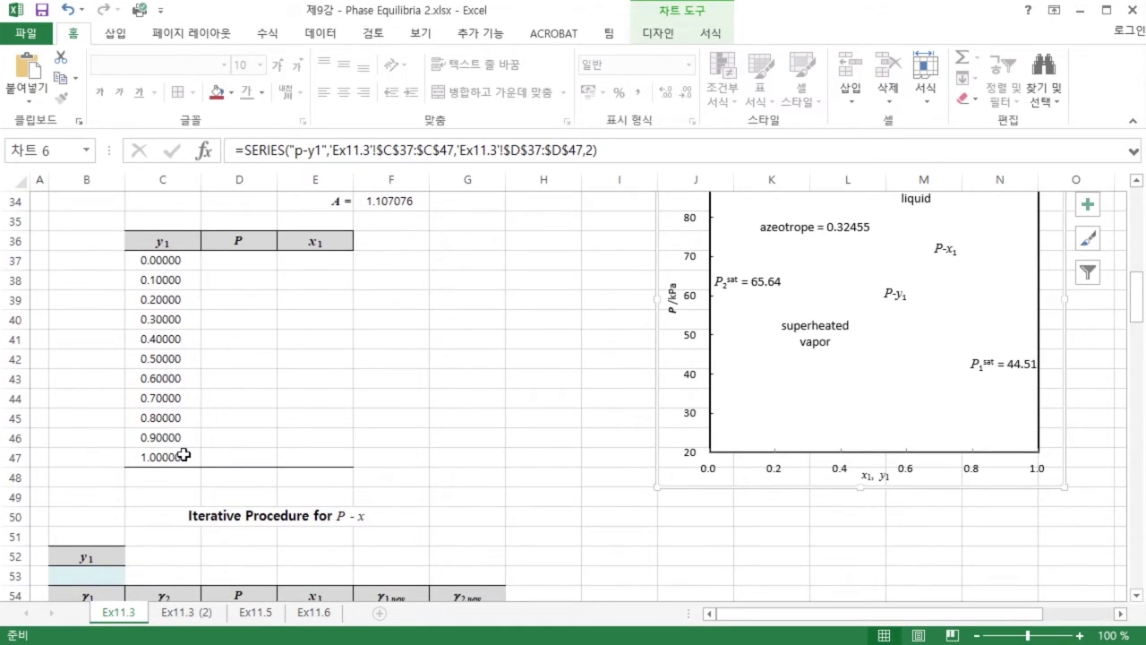
pyautogui.scroll(-2, 205, 440)
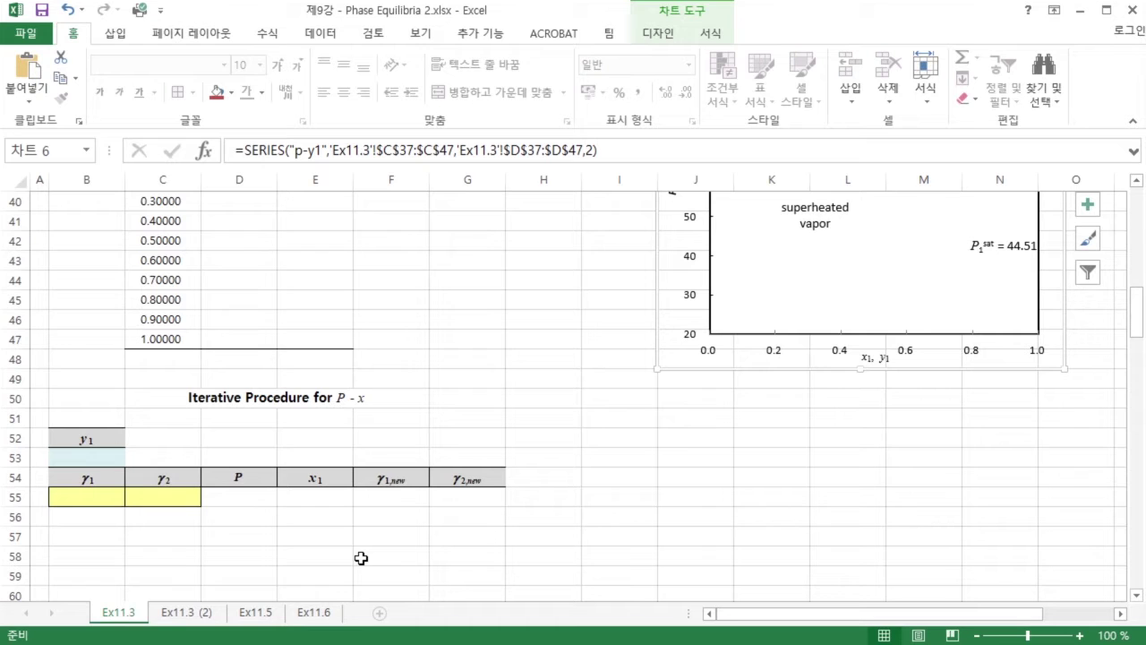
pyautogui.click(83, 455)
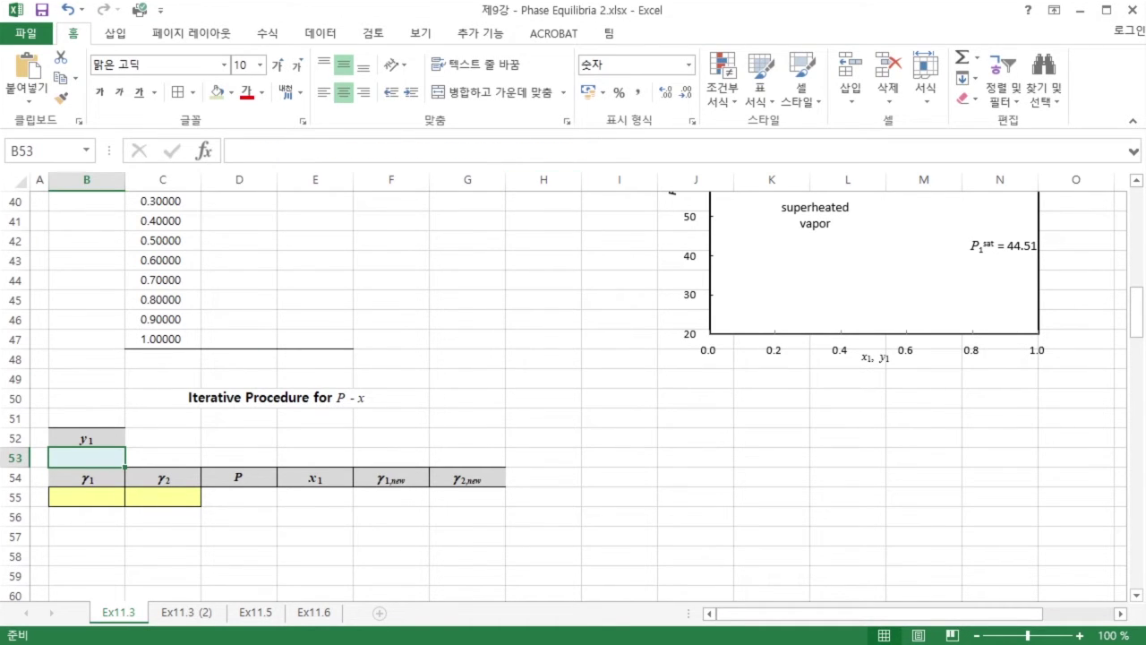
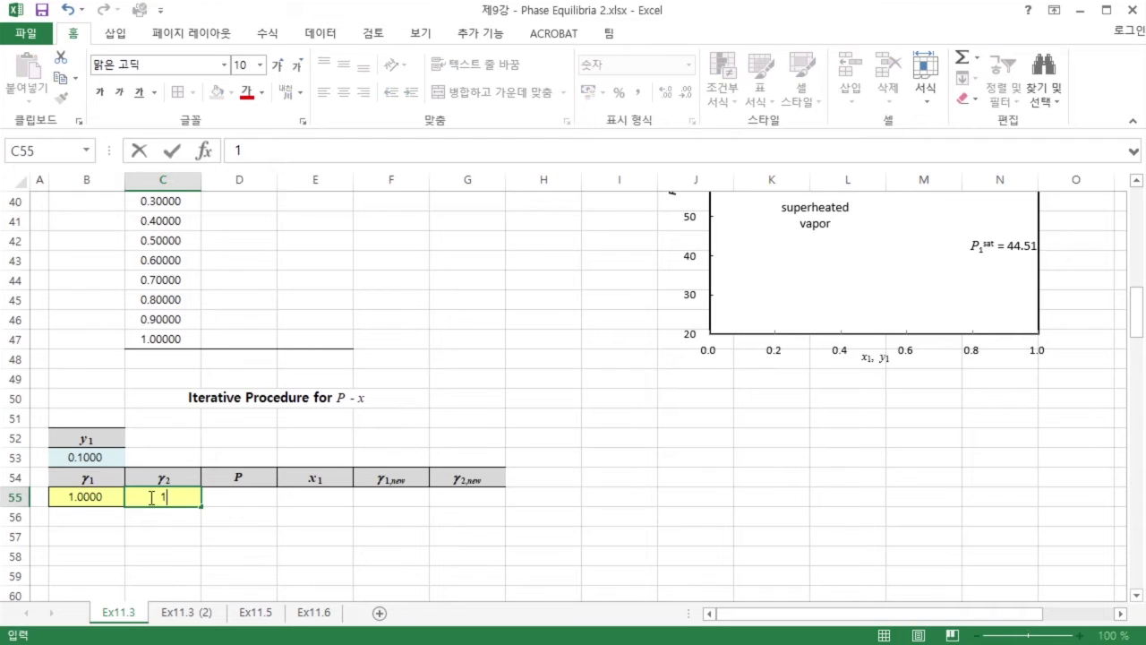
pyautogui.click(233, 493)
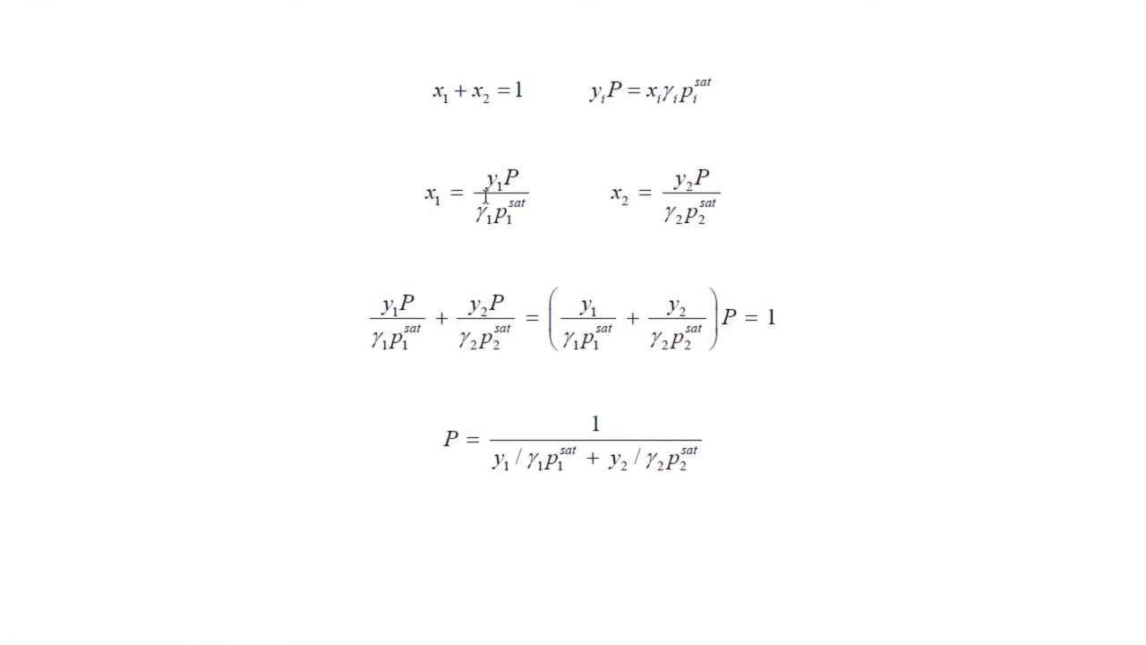
# - Return to the workbook and start the P formula in D55 with the skeleton = 1/(B53/() + (1-))
pyautogui.click(149, 642)
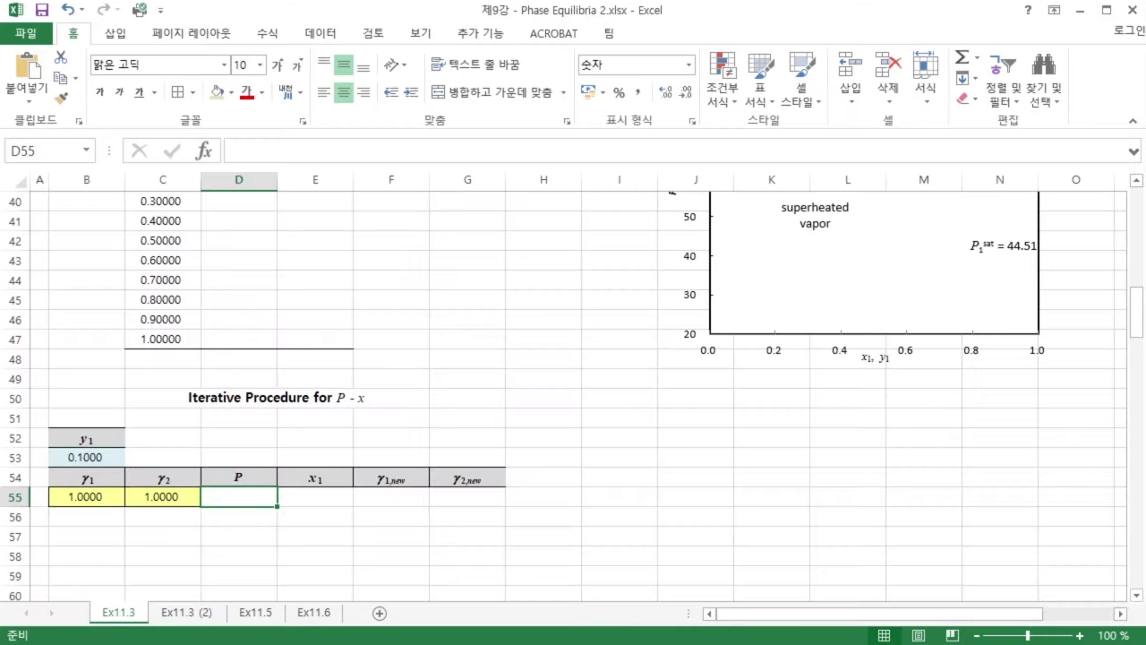
pyautogui.write('= ')
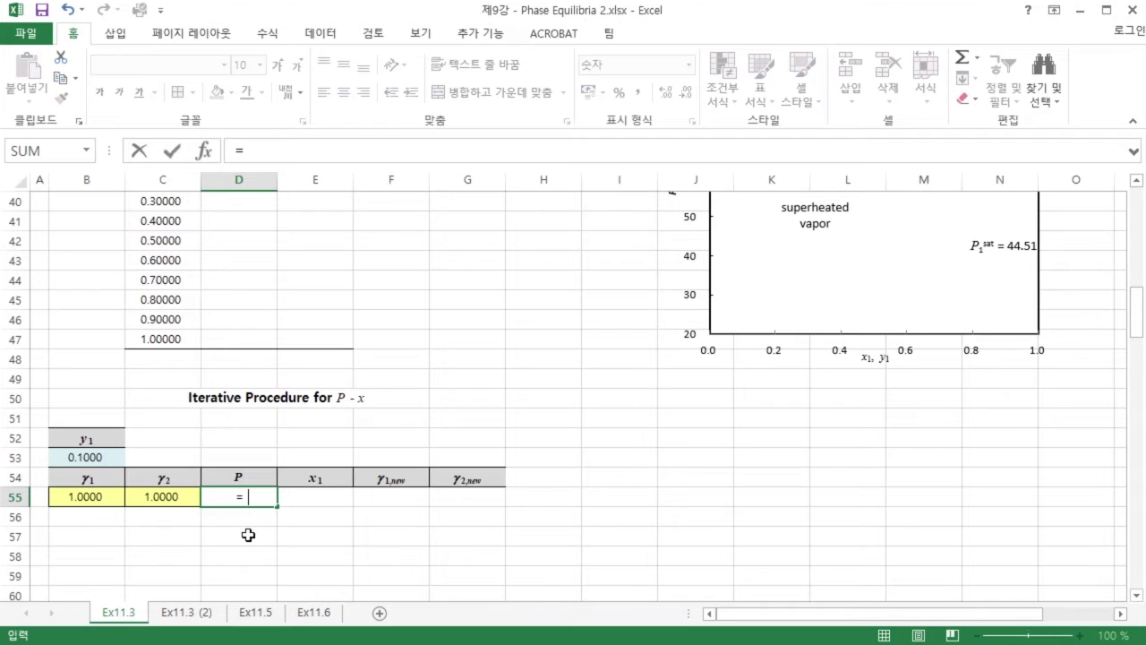
pyautogui.write('1/()')
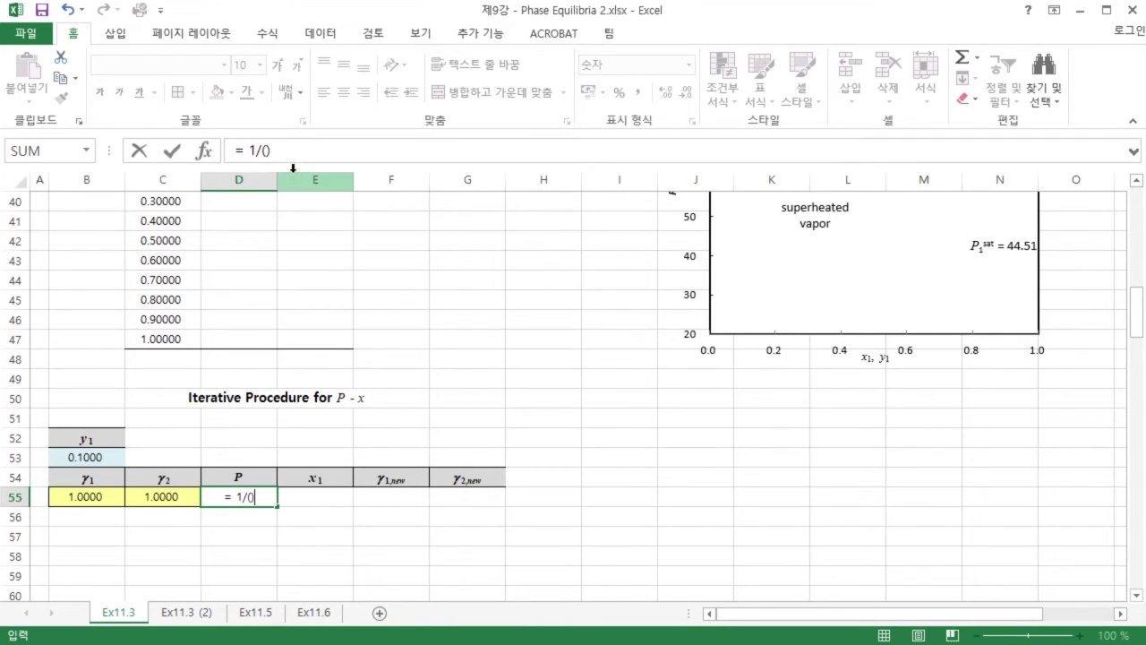
pyautogui.click(266, 150)
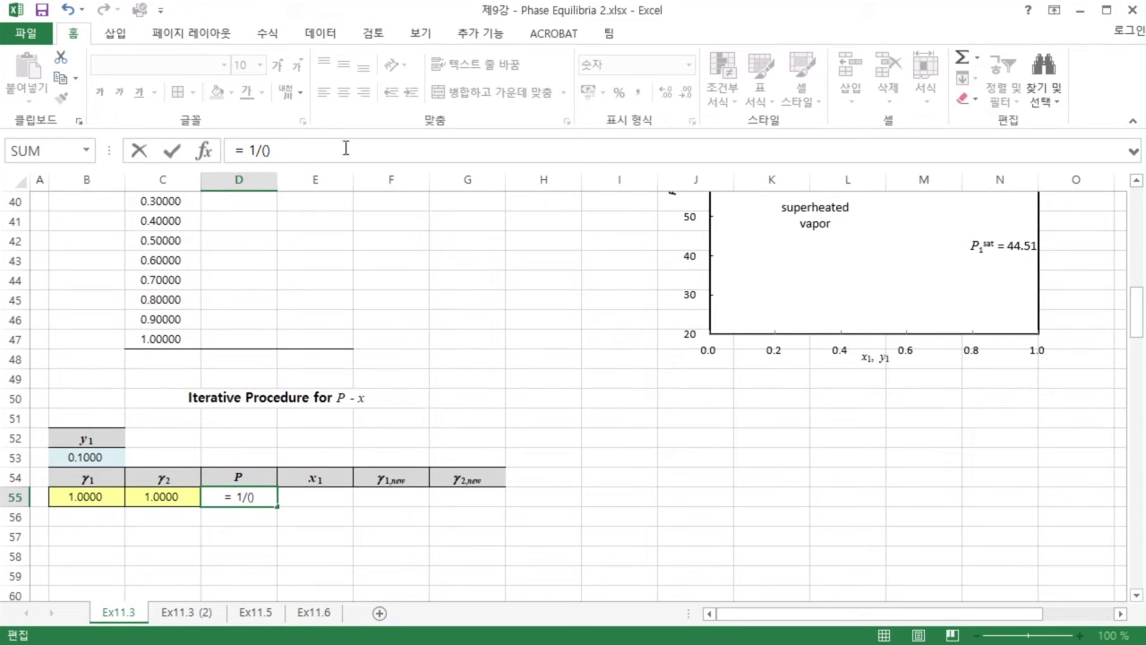
pyautogui.click(93, 458)
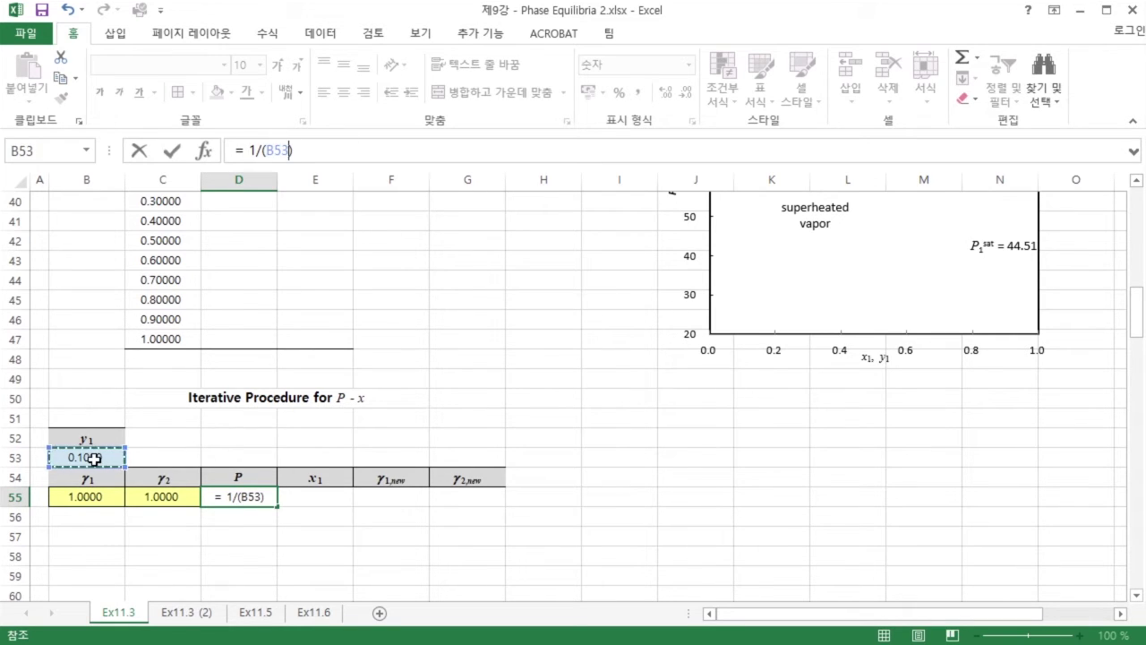
pyautogui.write('/(')
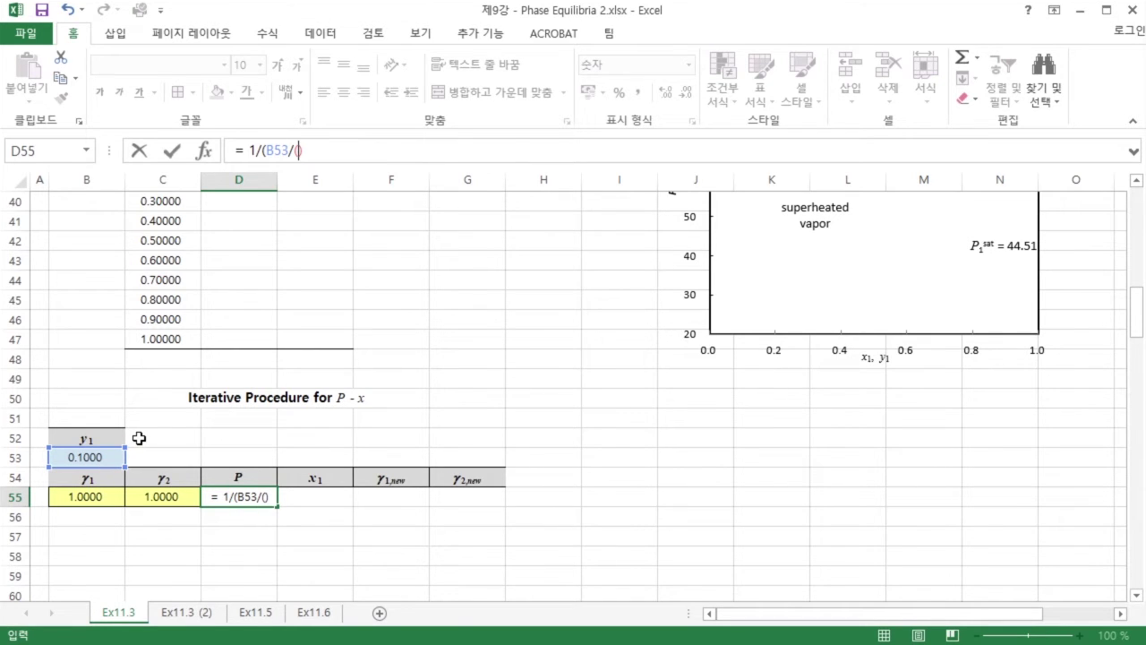
pyautogui.write(') + ')
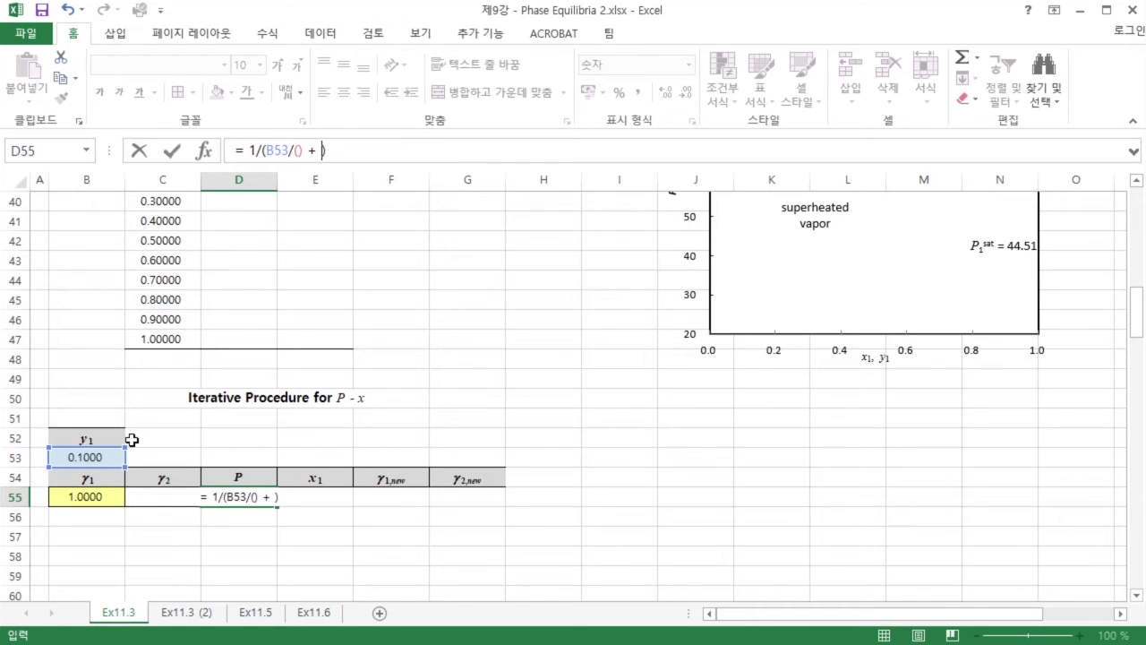
pyautogui.write('(')
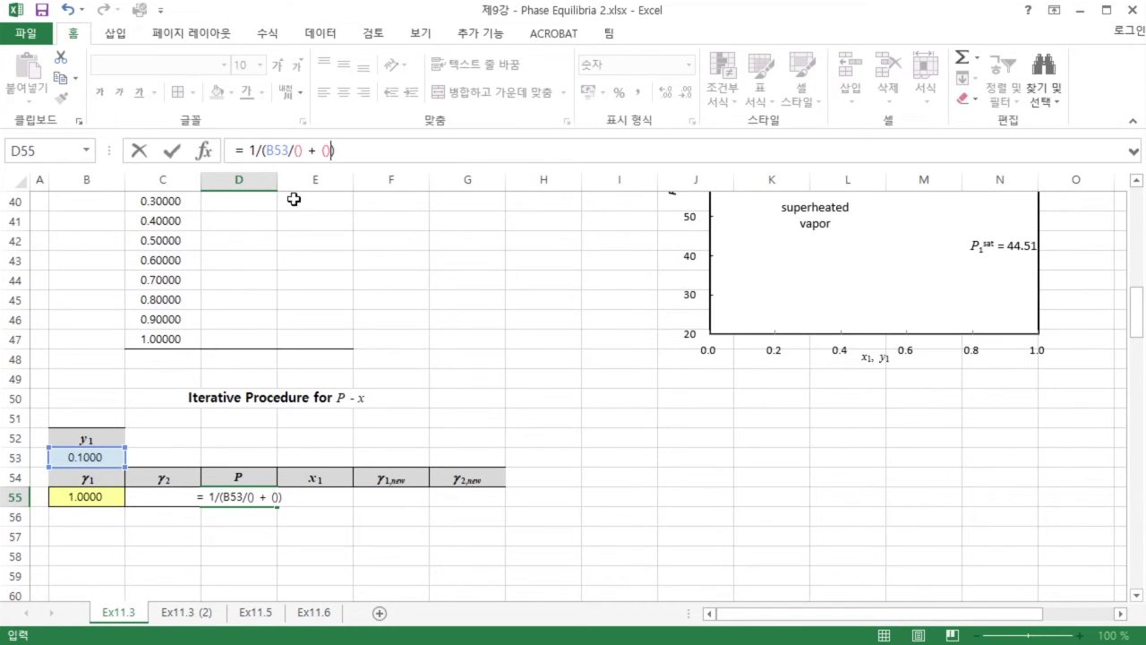
pyautogui.click(327, 152)
pyautogui.write('1)')
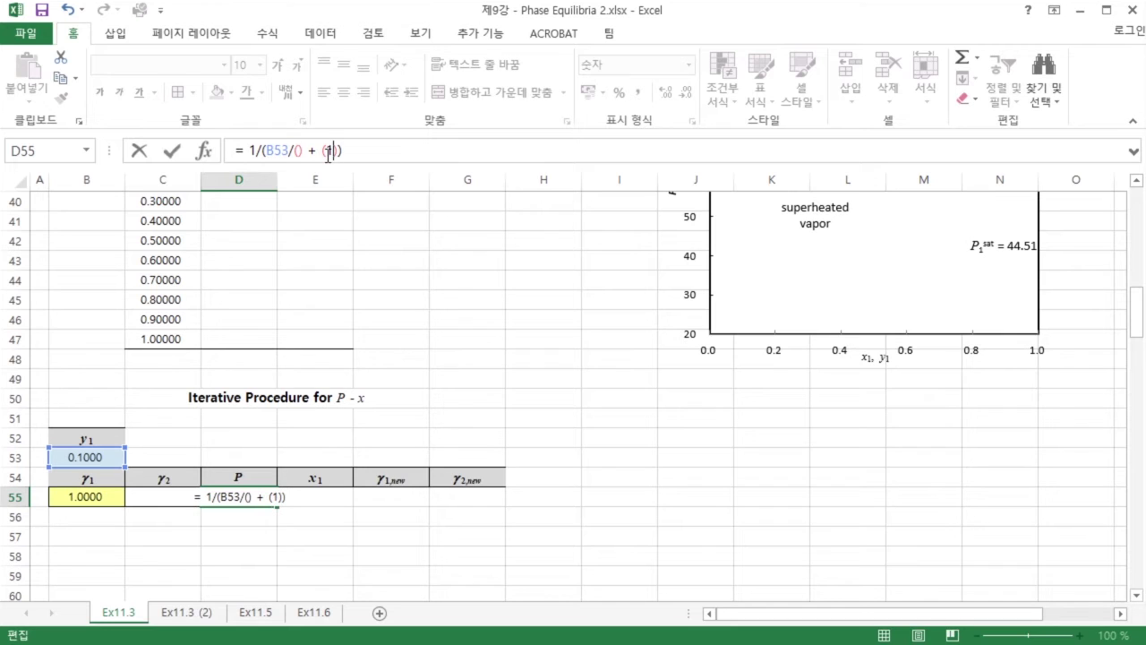
pyautogui.write('-')
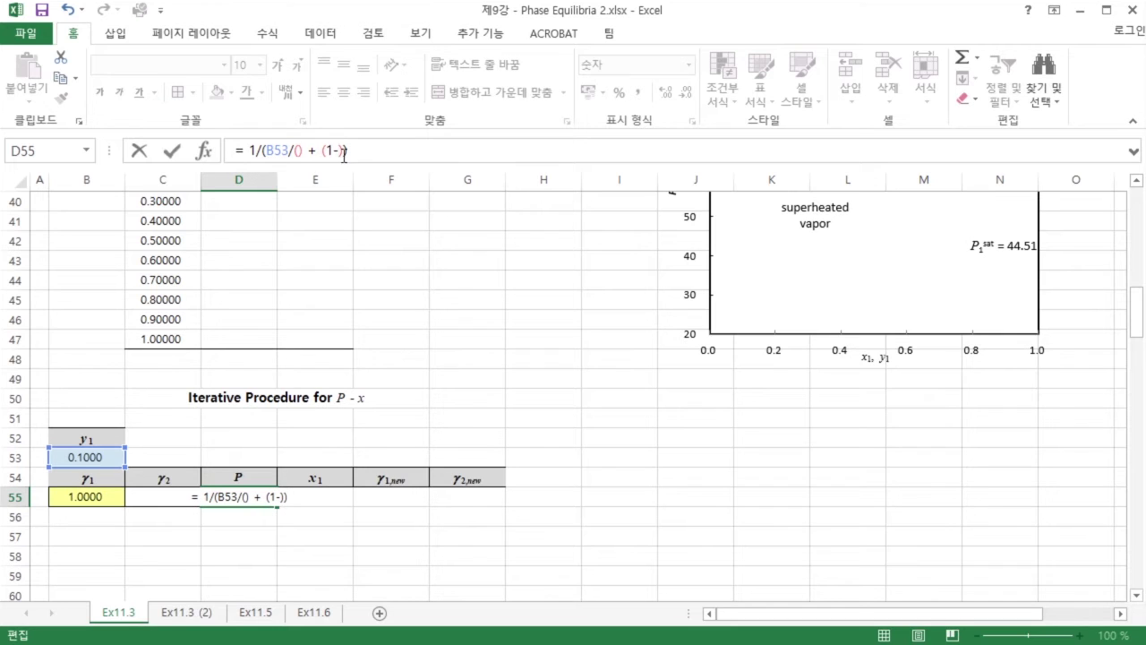
pyautogui.click(89, 457)
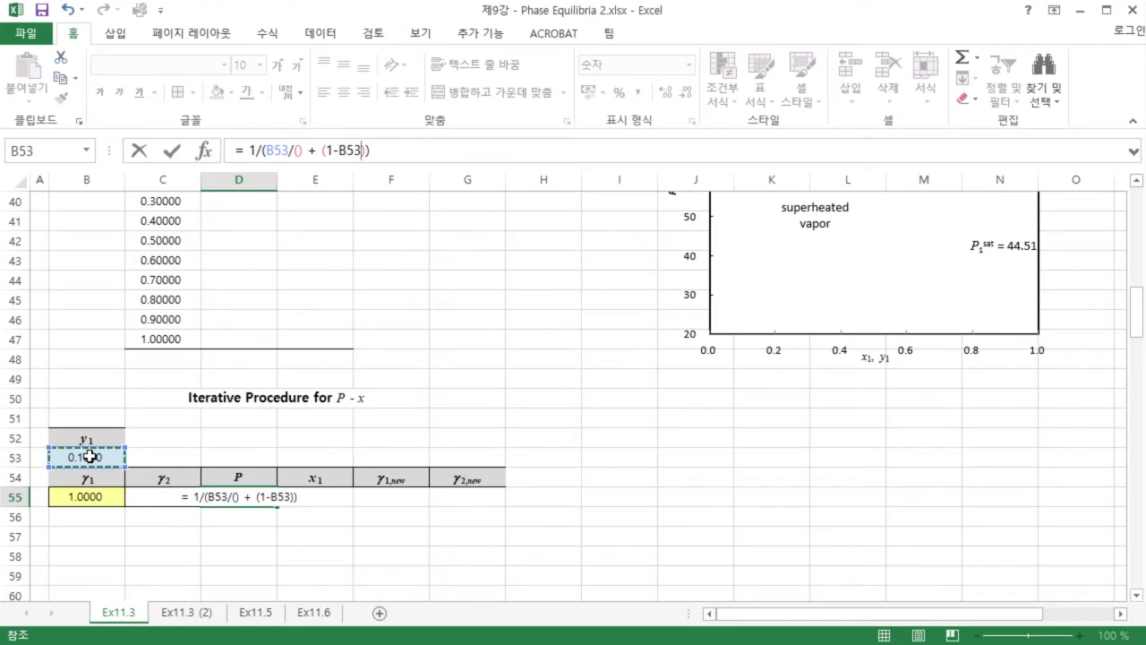
pyautogui.press('F4')
pyautogui.press('Right')
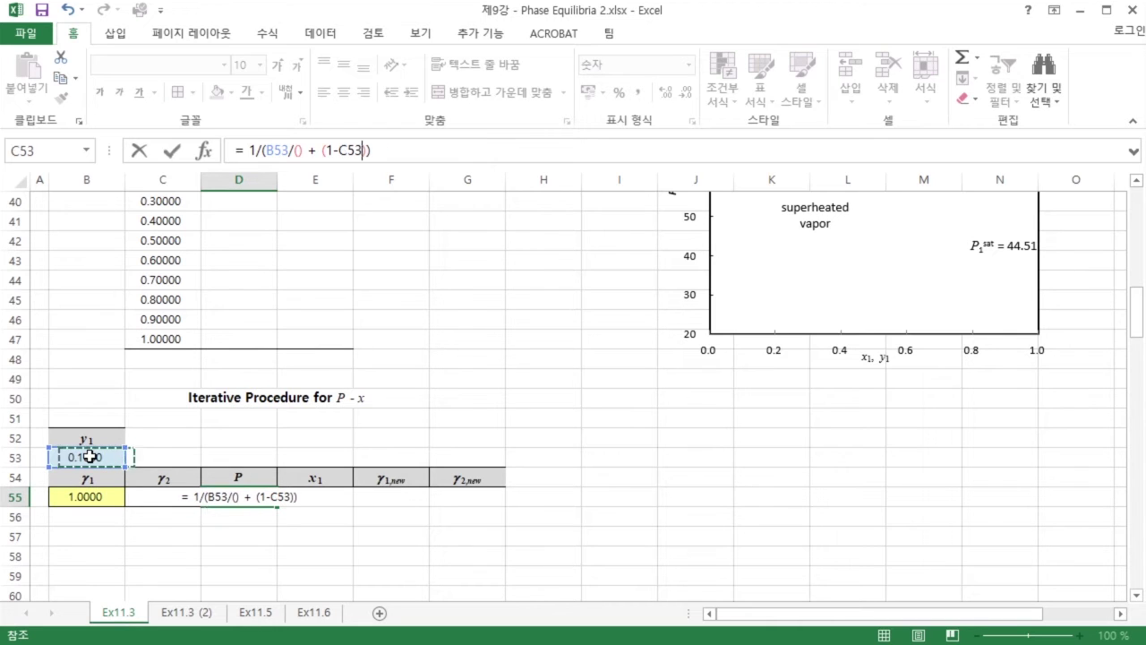
pyautogui.press('BackSpace')
pyautogui.press('BackSpace')
pyautogui.press('BackSpace')
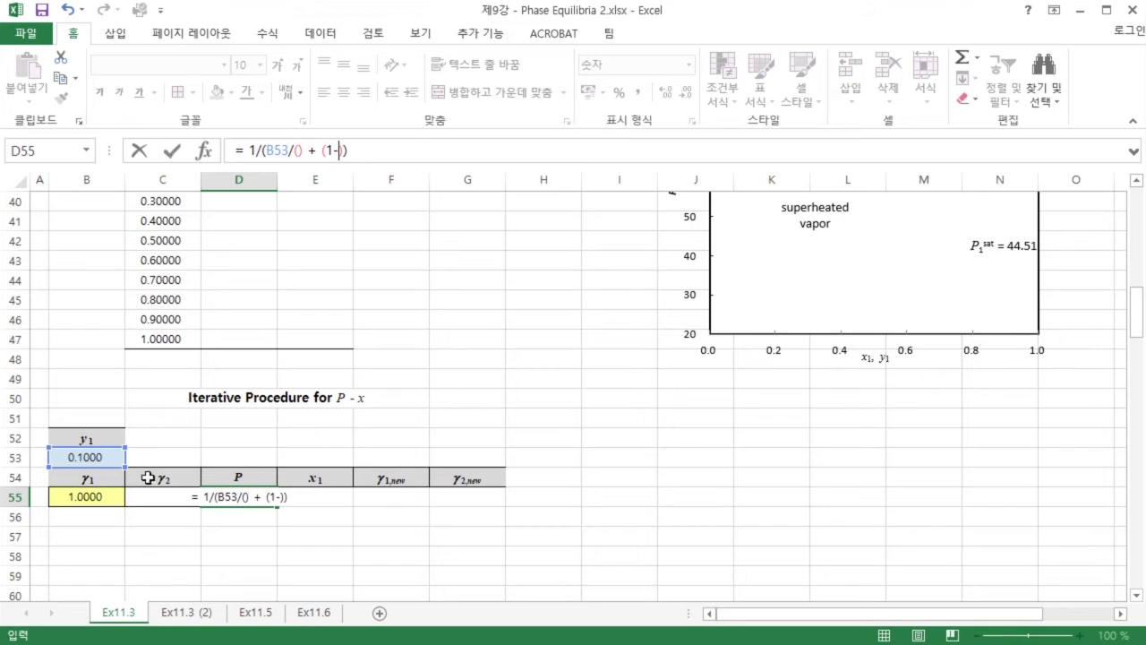
# - Complete the numerator of the P formula's second term as (1-$B$53), followed by a division sign
pyautogui.click(107, 457)
pyautogui.press('F4')
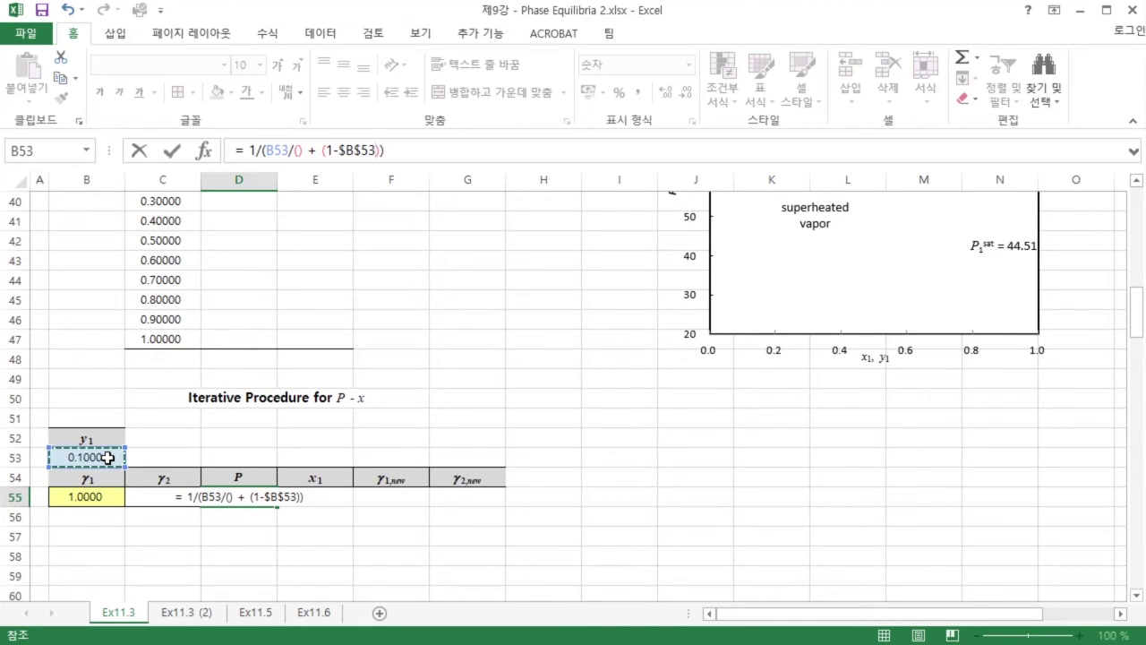
pyautogui.press('Right')
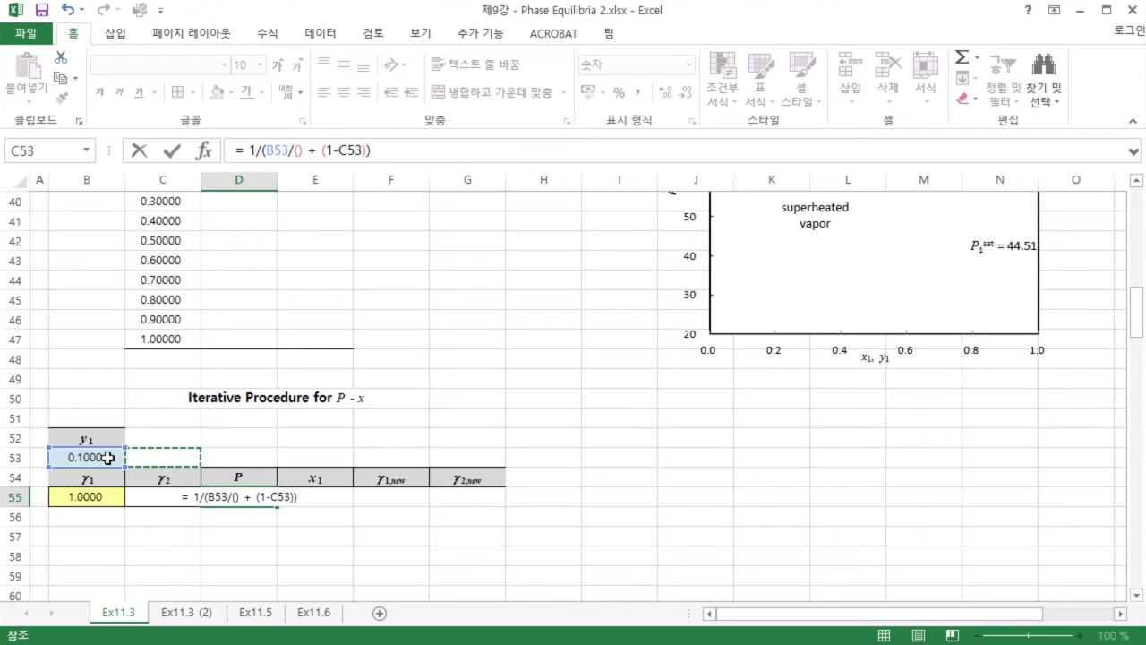
pyautogui.write('/')
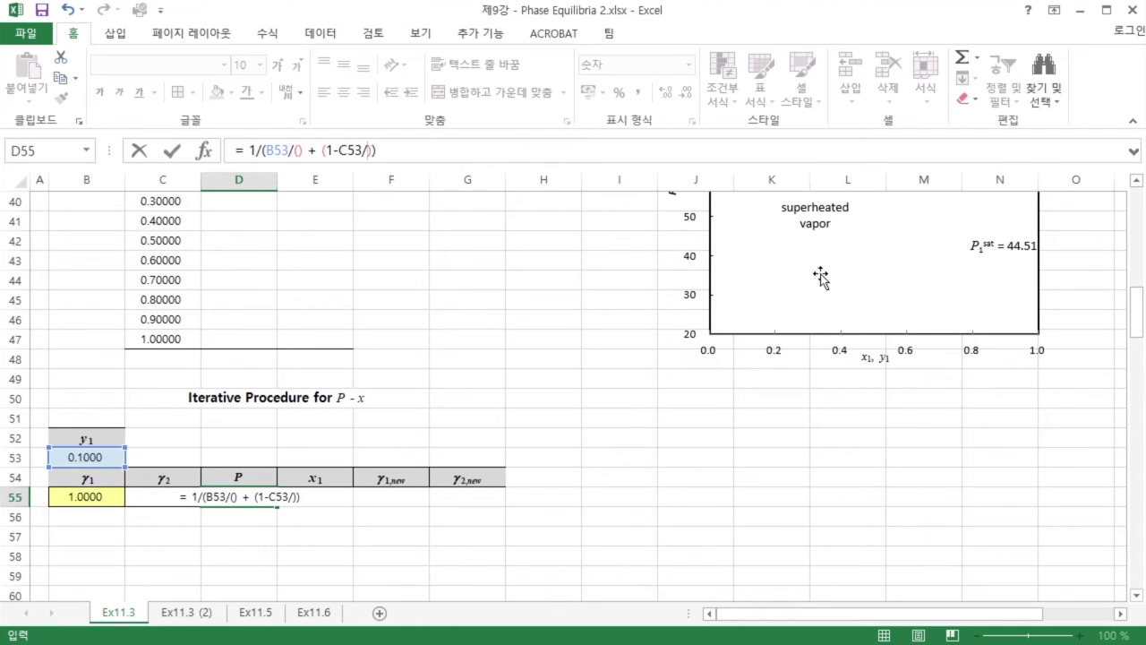
pyautogui.moveTo(339, 152); pyautogui.dragTo(363, 151)
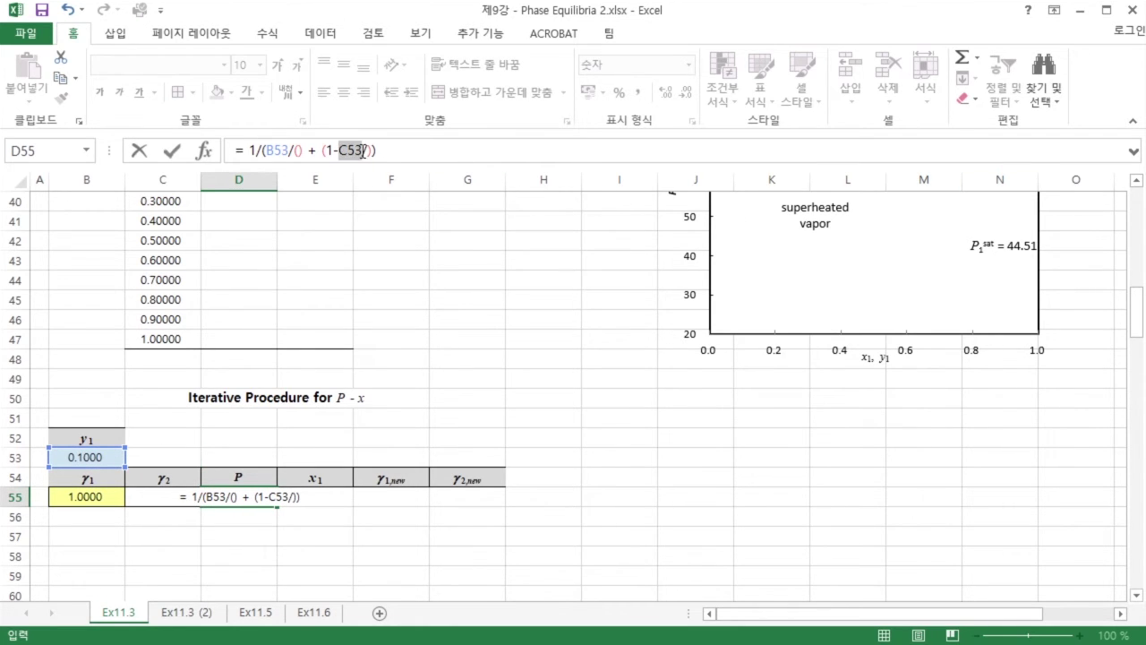
pyautogui.click(90, 456)
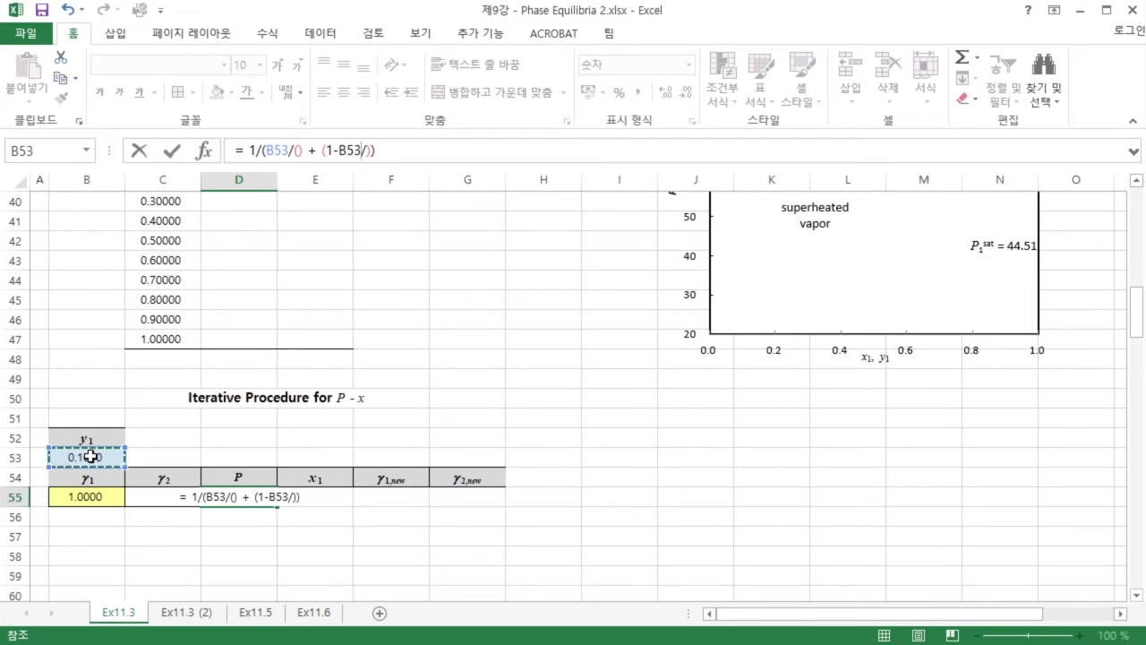
pyautogui.write(')')
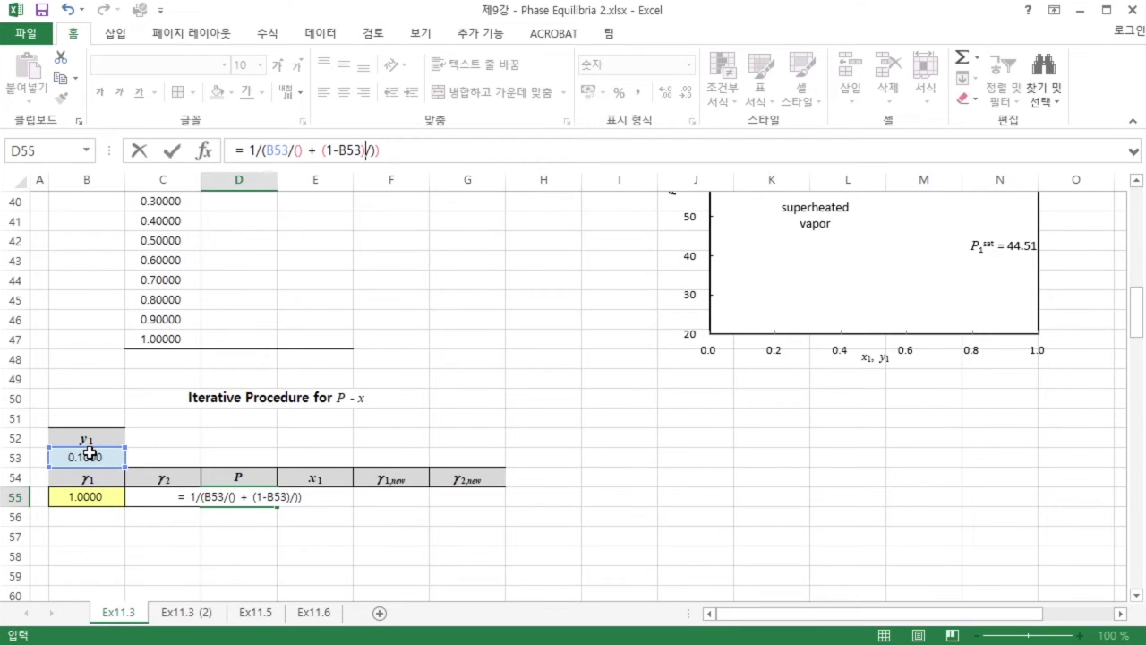
pyautogui.click(351, 151)
pyautogui.press('F4')
pyautogui.click(385, 150)
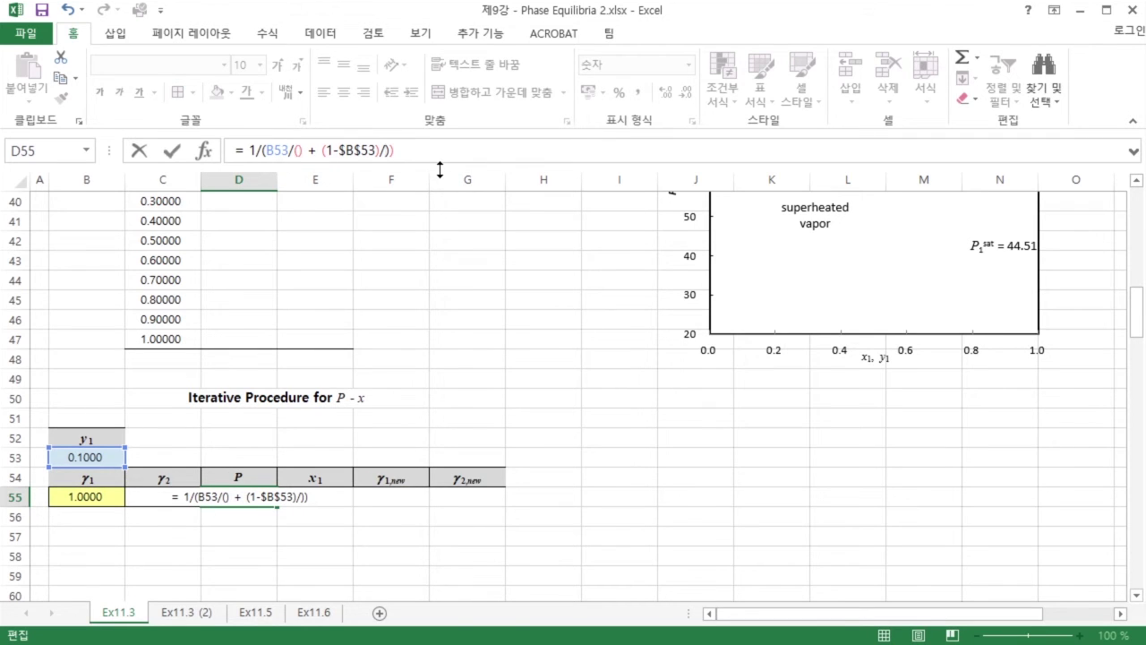
# - Fill the second term's denominator with (g2*$G$33), using an absolute reference to methyl acetate's saturation pressure
pyautogui.write('(')
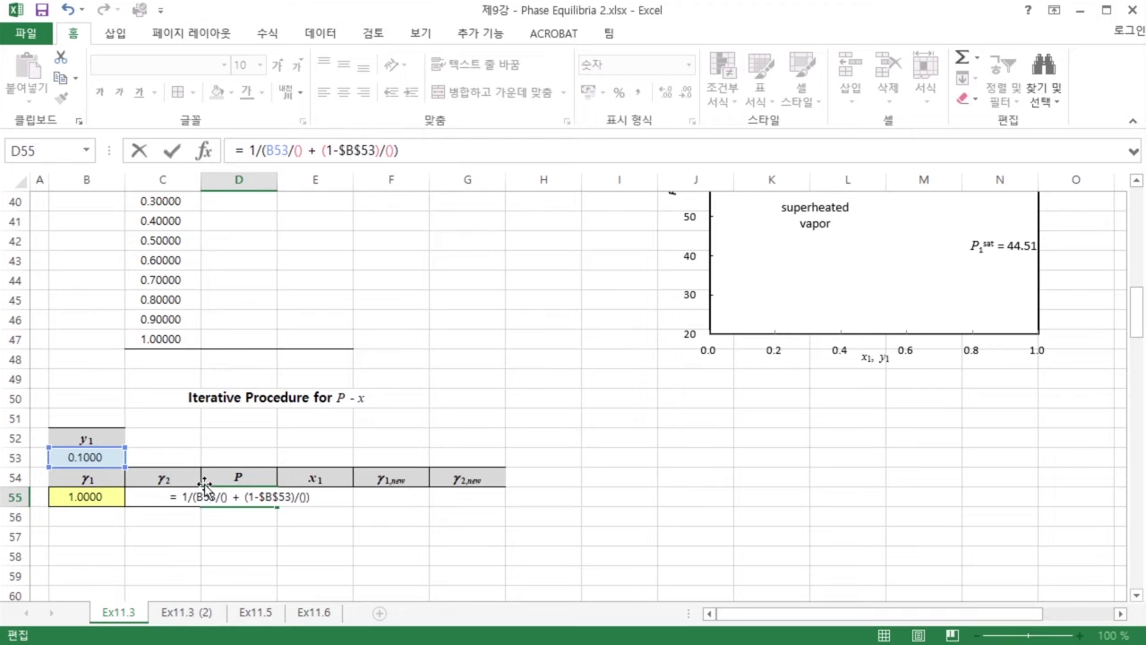
pyautogui.write('g2')
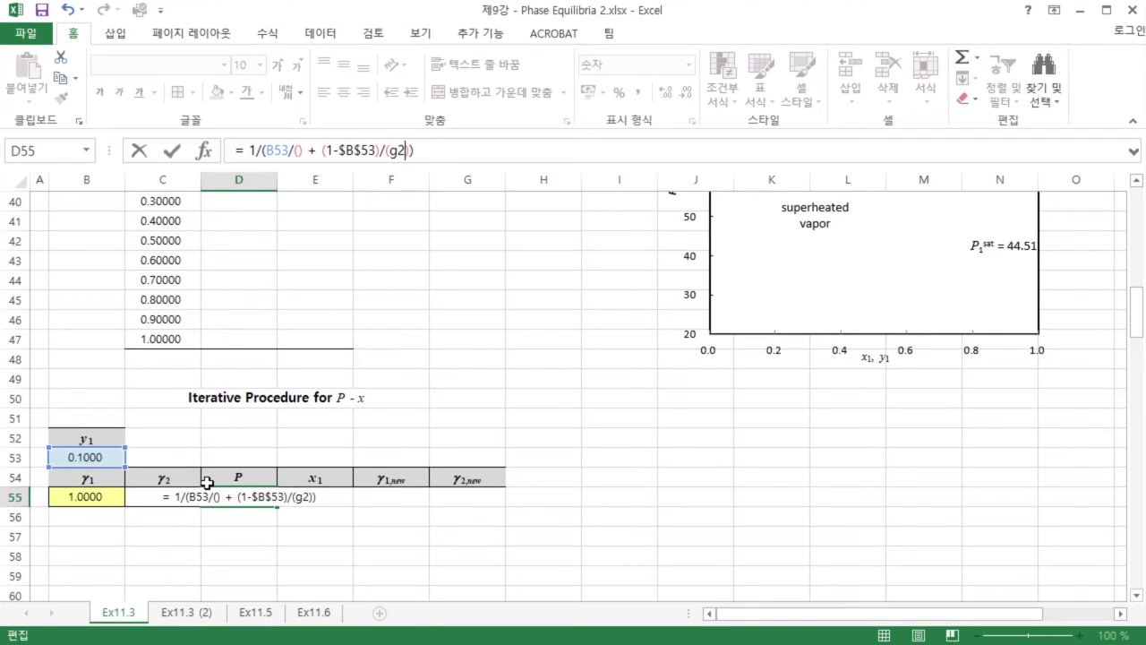
pyautogui.write('*')
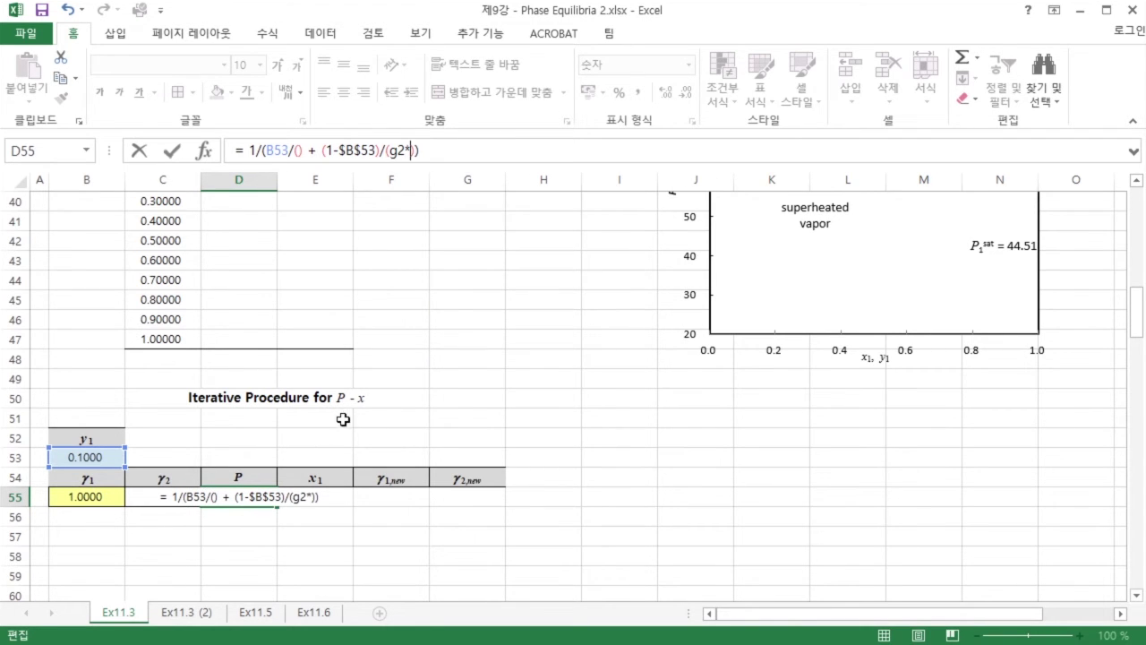
pyautogui.scroll(3, 348, 414)
pyautogui.click(471, 245)
pyautogui.press('F4')
pyautogui.write(')')
pyautogui.scroll(-5, 472, 246)
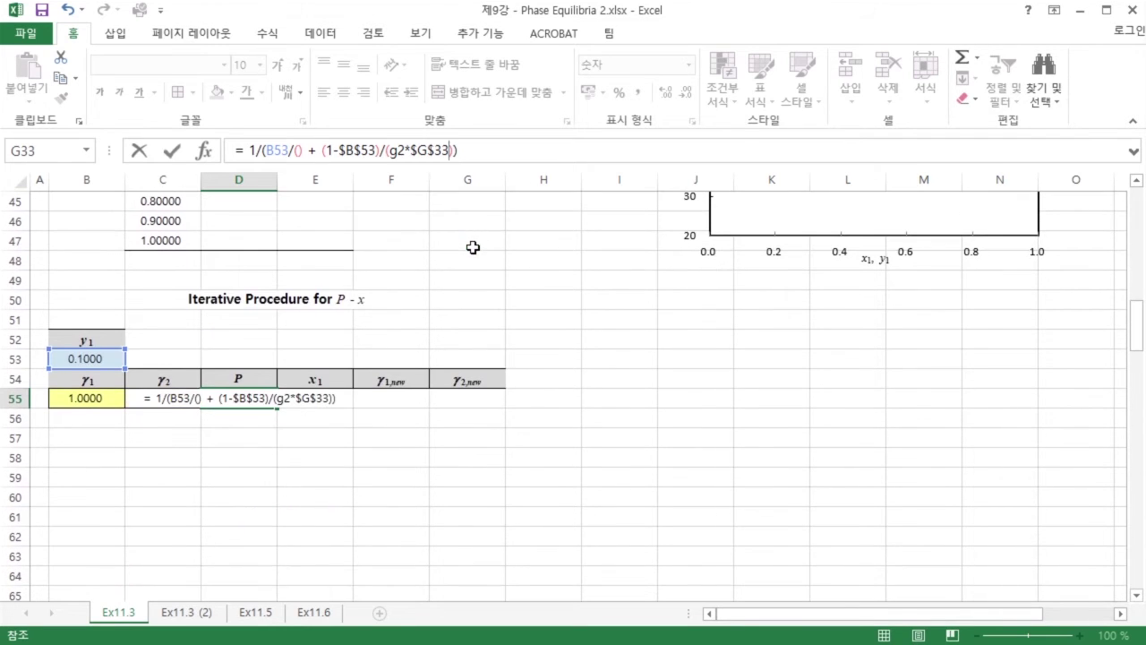
# - Fill the first term's denominator with (B55*$G$32), multiplying γ1 by an absolute reference to methanol's saturation pressure
pyautogui.press('F2')
pyautogui.click(98, 398)
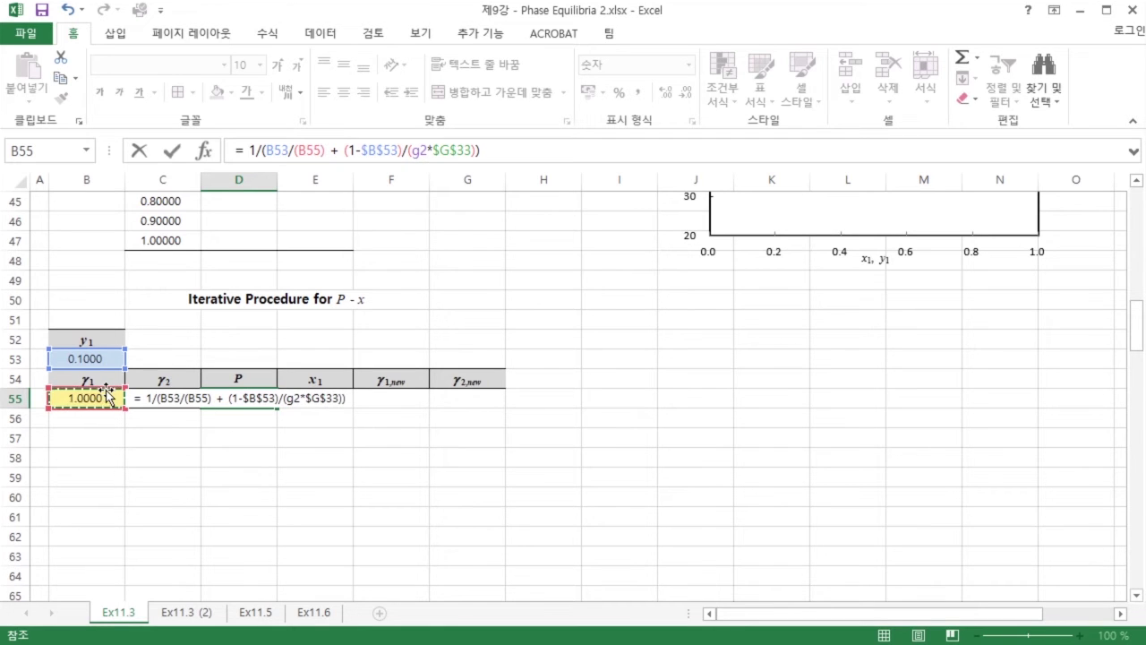
pyautogui.write('*')
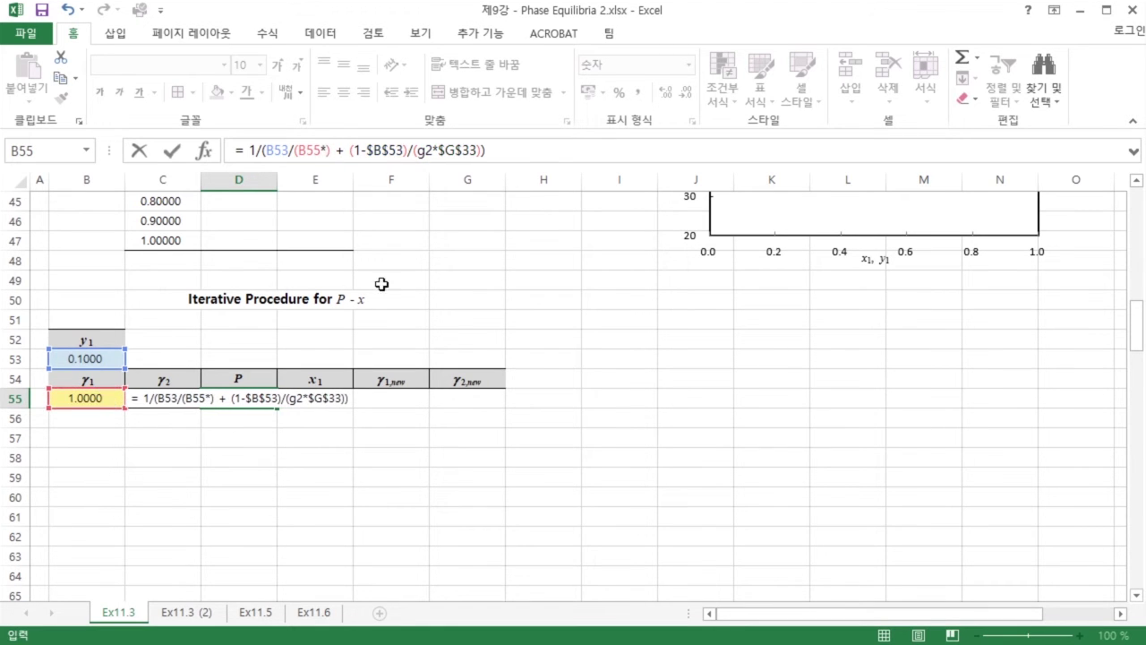
pyautogui.scroll(3, 409, 275)
pyautogui.scroll(3, 409, 275)
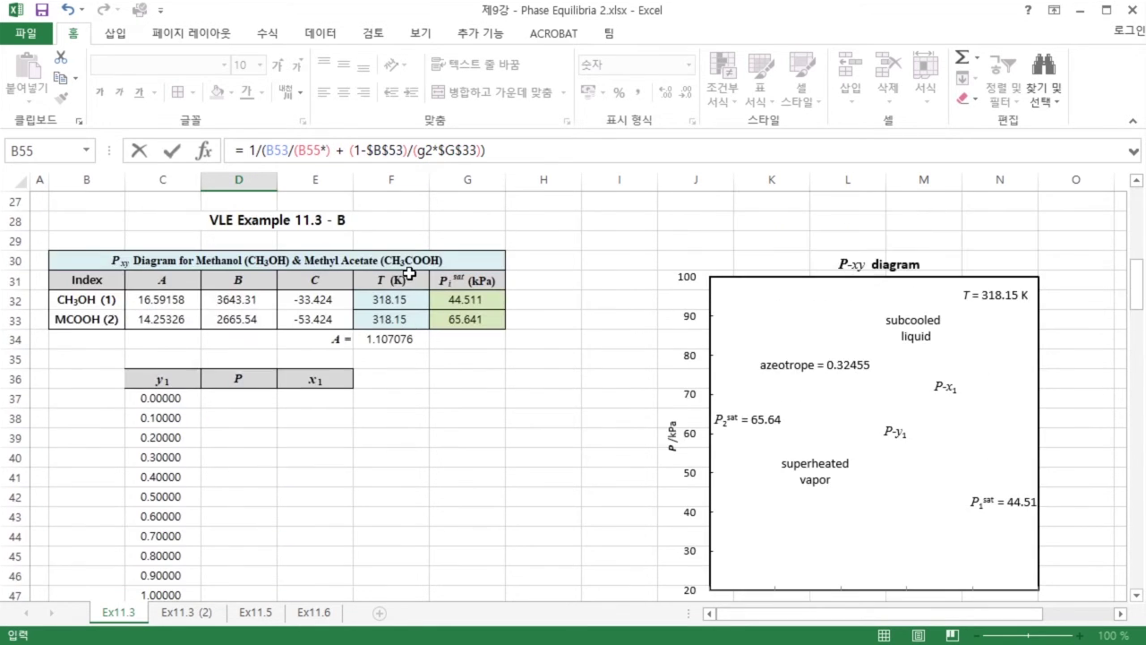
pyautogui.click(470, 301)
pyautogui.press('F4')
pyautogui.scroll(-6, 470, 301)
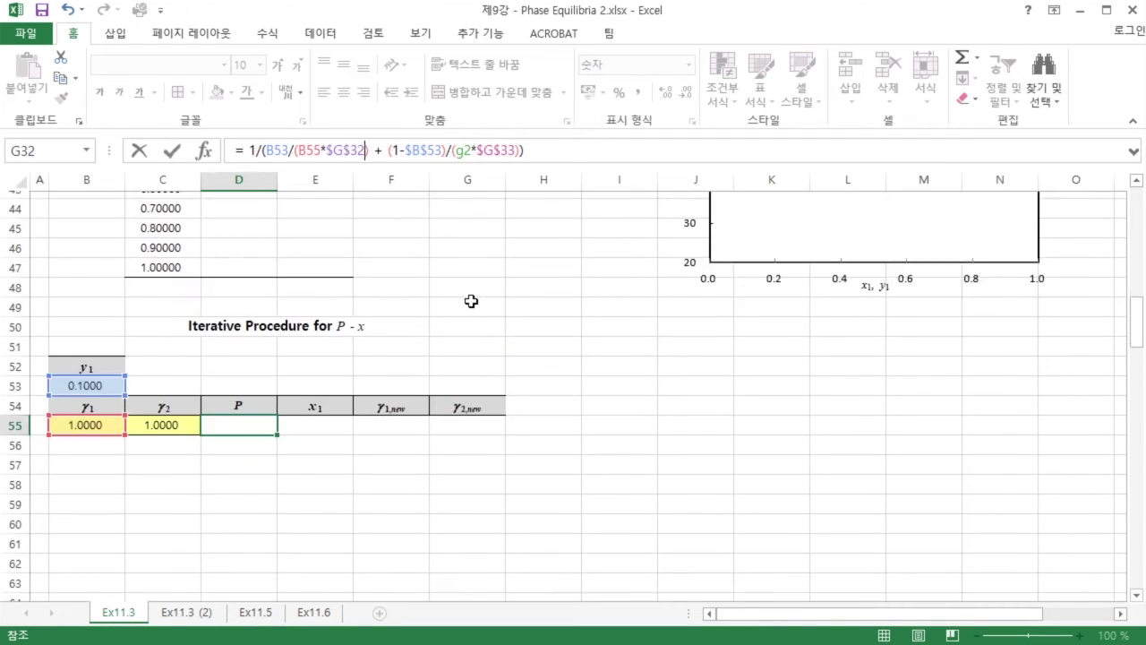
# - Make B53 absolute in the P formula of D55 and replace the g2 placeholder with C55
pyautogui.moveTo(266, 150); pyautogui.dragTo(287, 150)
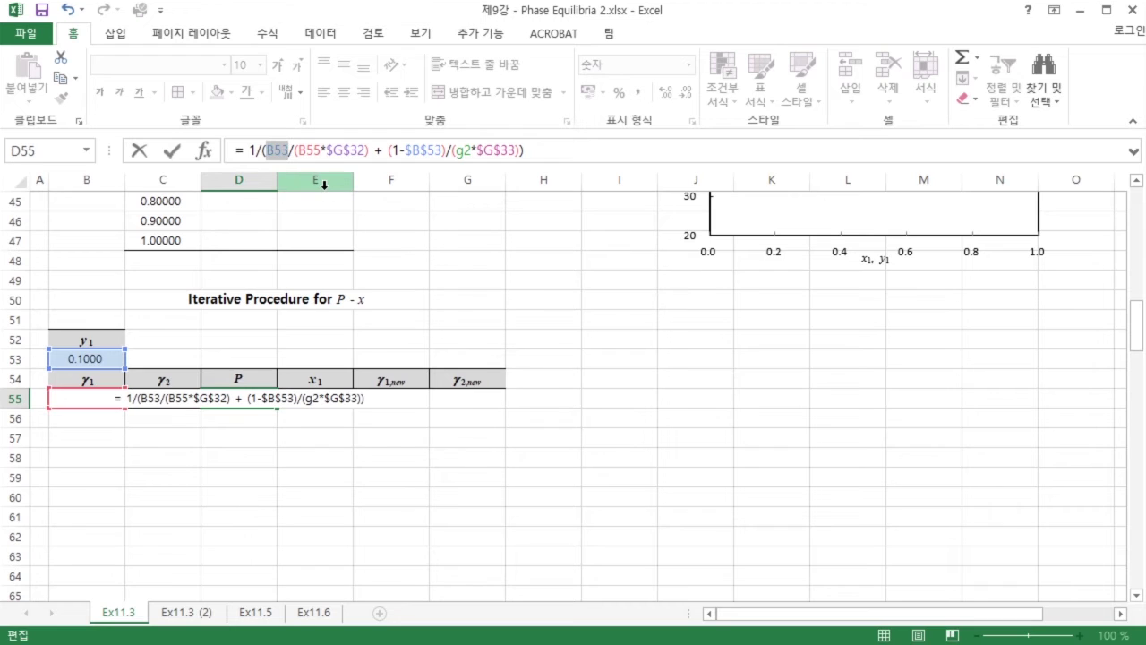
pyautogui.press('F4')
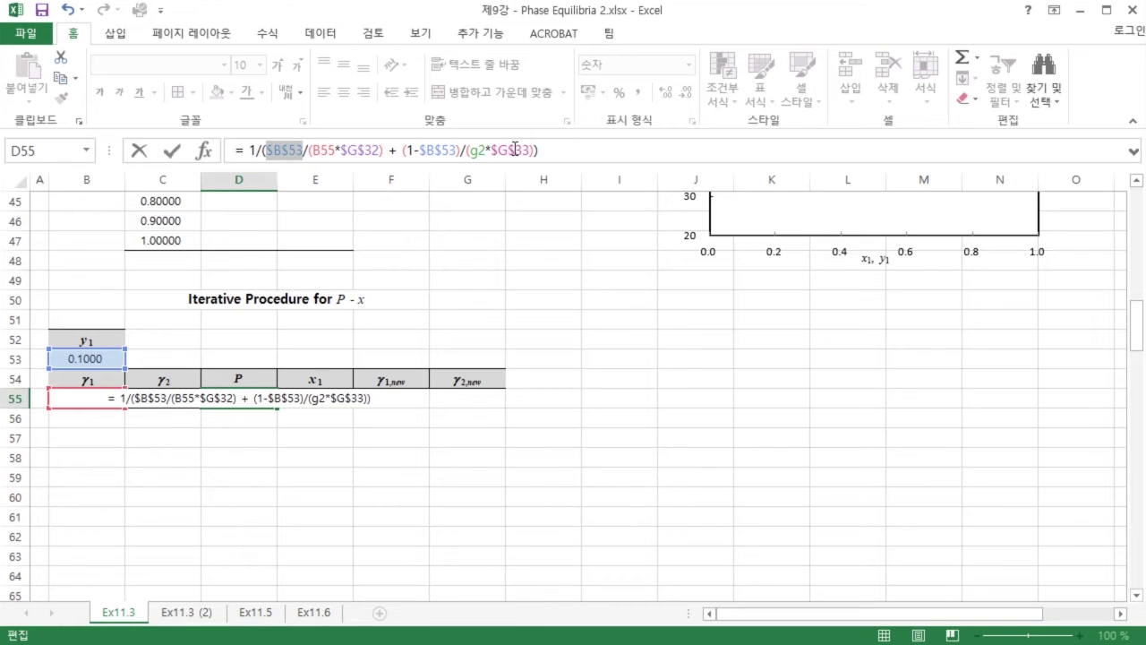
pyautogui.hotkey('ctrl', 'Return')
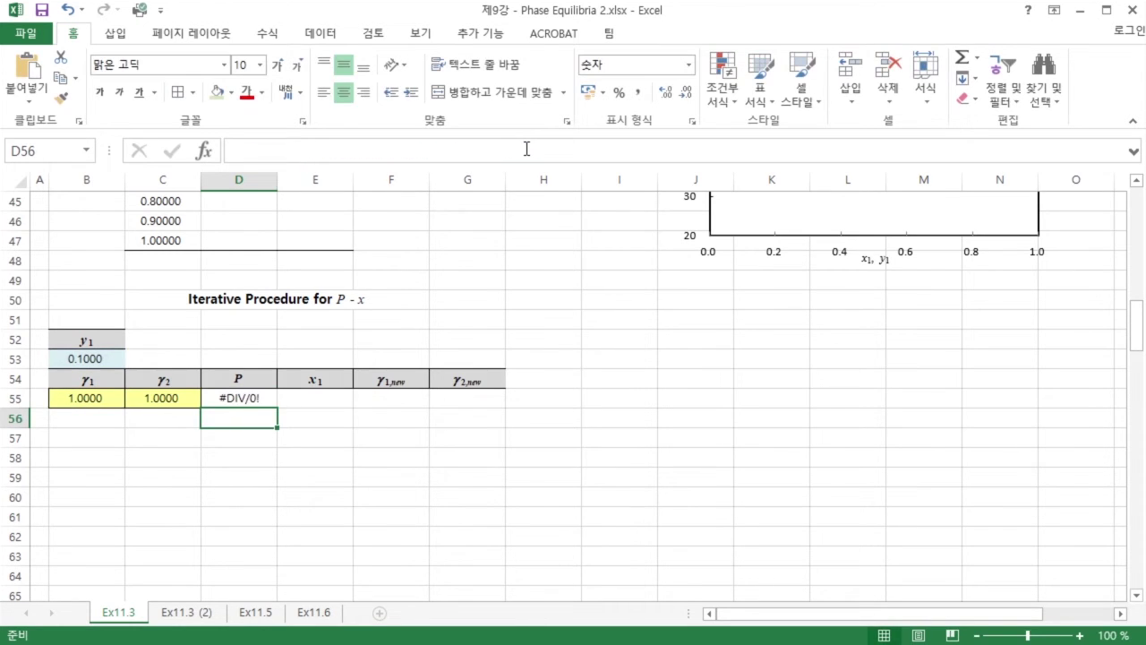
pyautogui.doubleClick(475, 150)
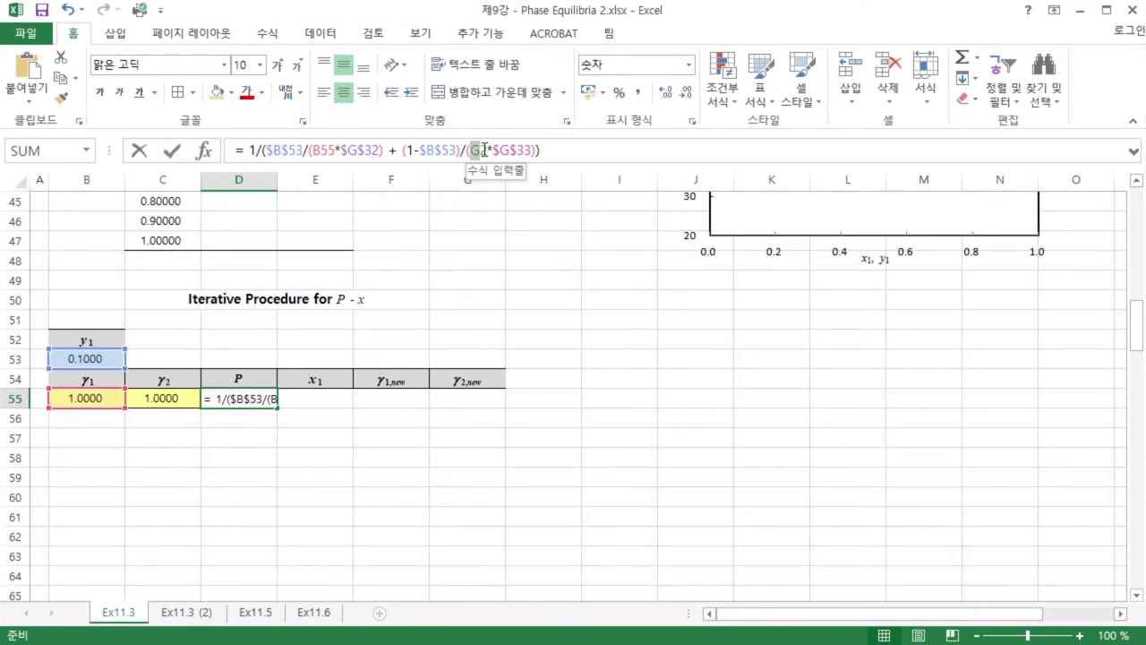
pyautogui.click(165, 396)
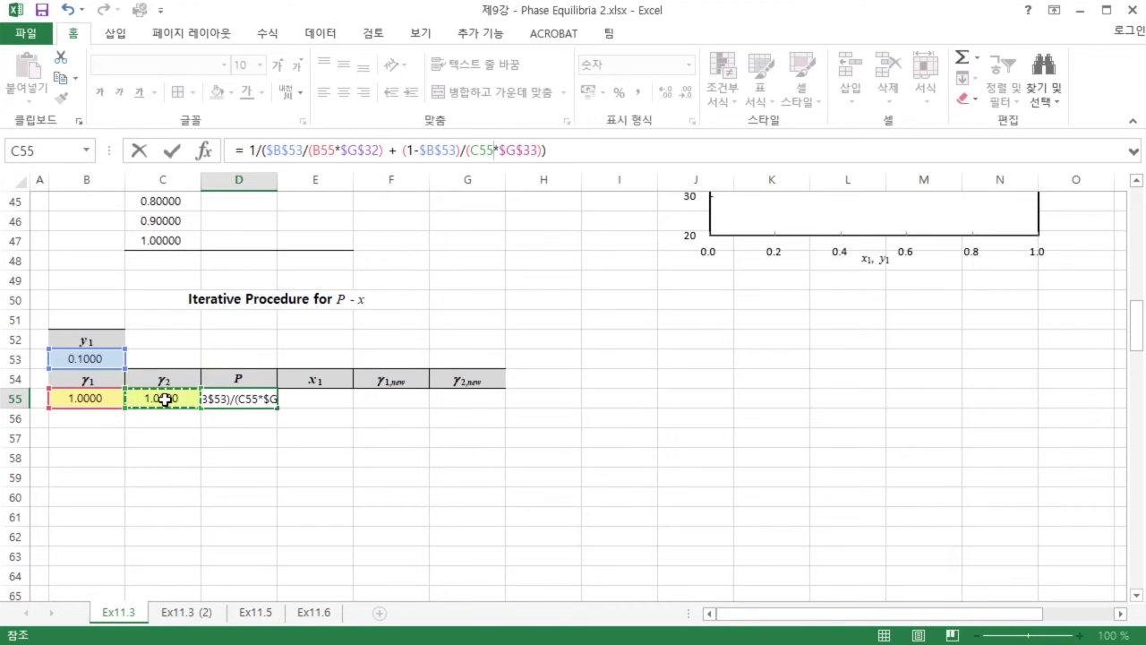
pyautogui.press('Return')
pyautogui.click(238, 399)
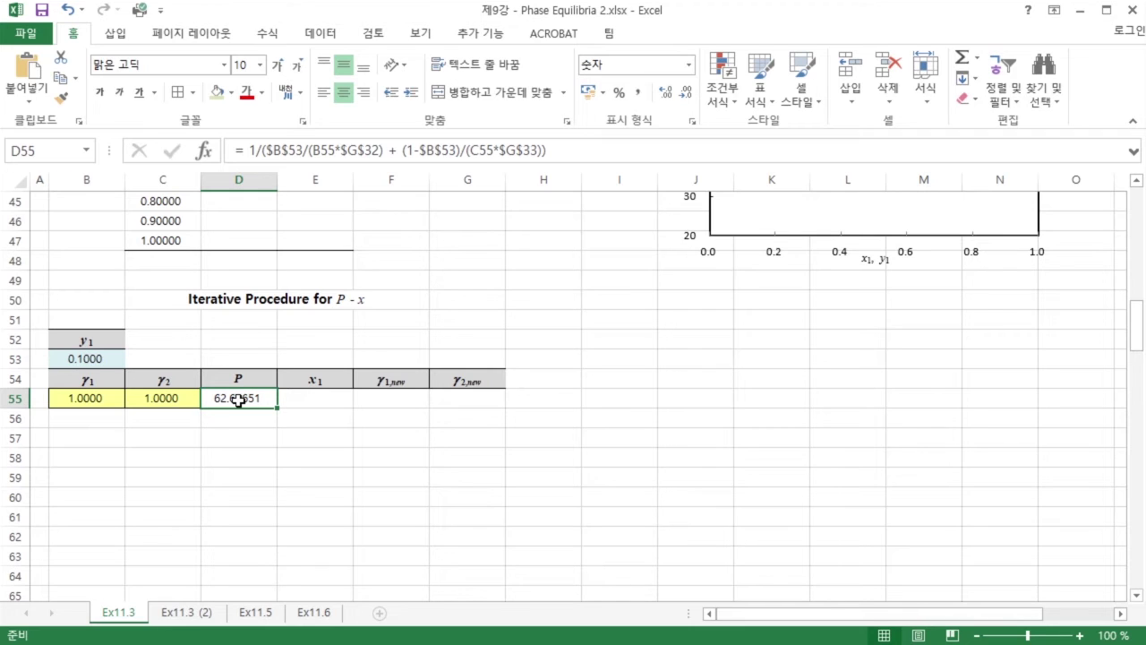
# - Start the x1 formula in E55 with = $B$53*D55, multiplying an absolute reference to y1 by P
pyautogui.click(318, 404)
pyautogui.write('=')
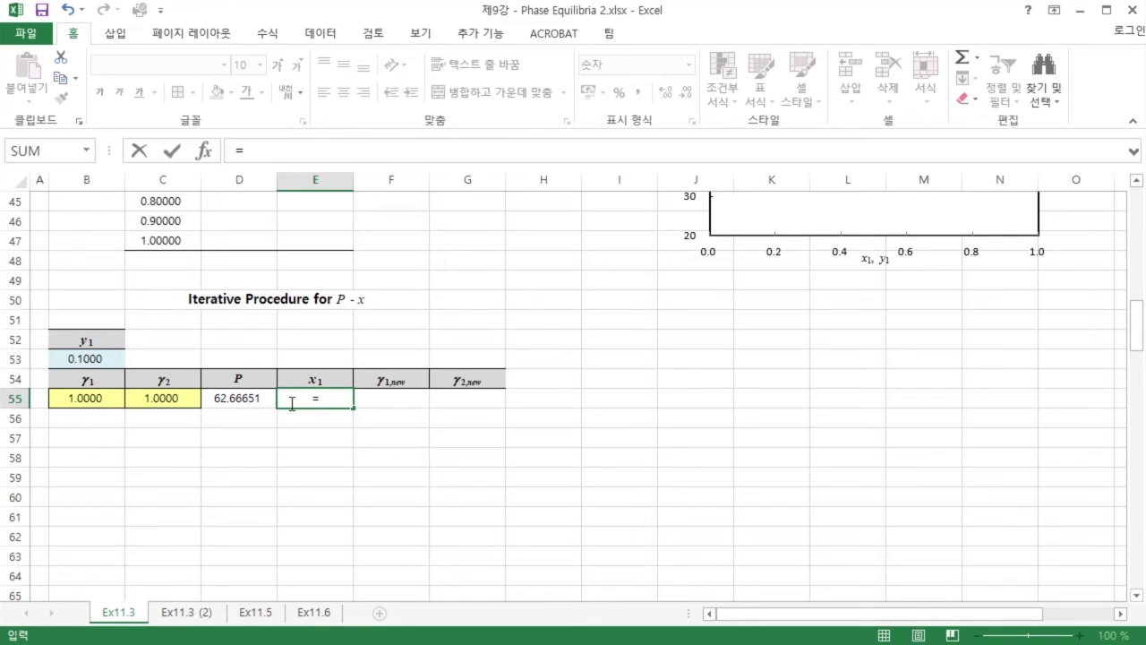
pyautogui.click(96, 361)
pyautogui.press('F4')
pyautogui.write('*')
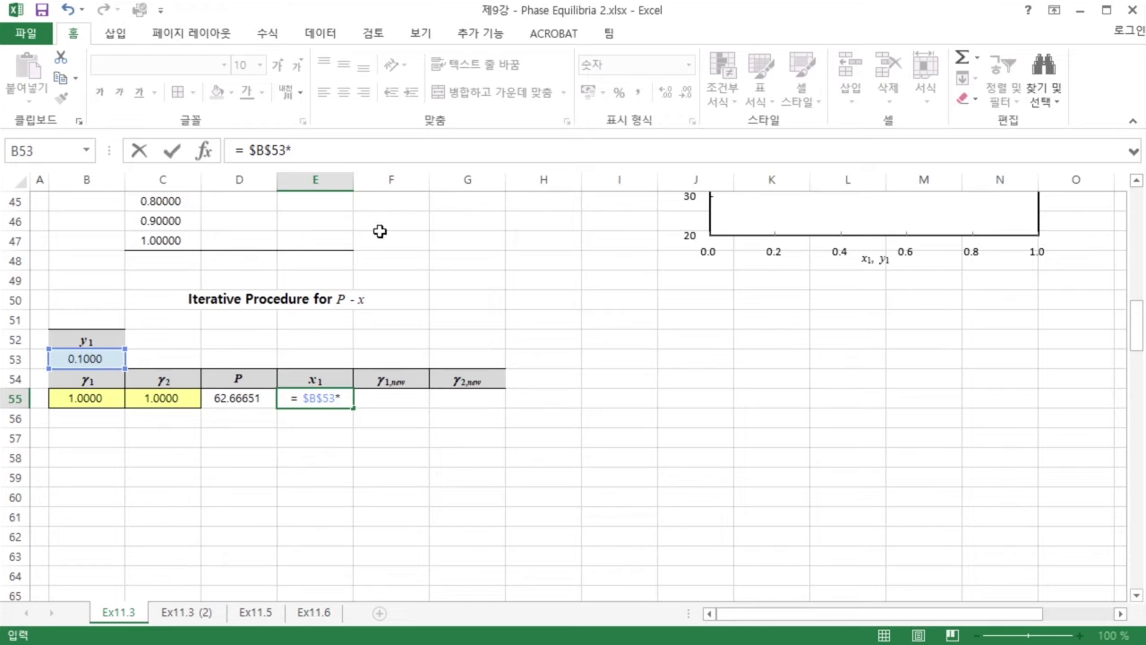
pyautogui.click(236, 398)
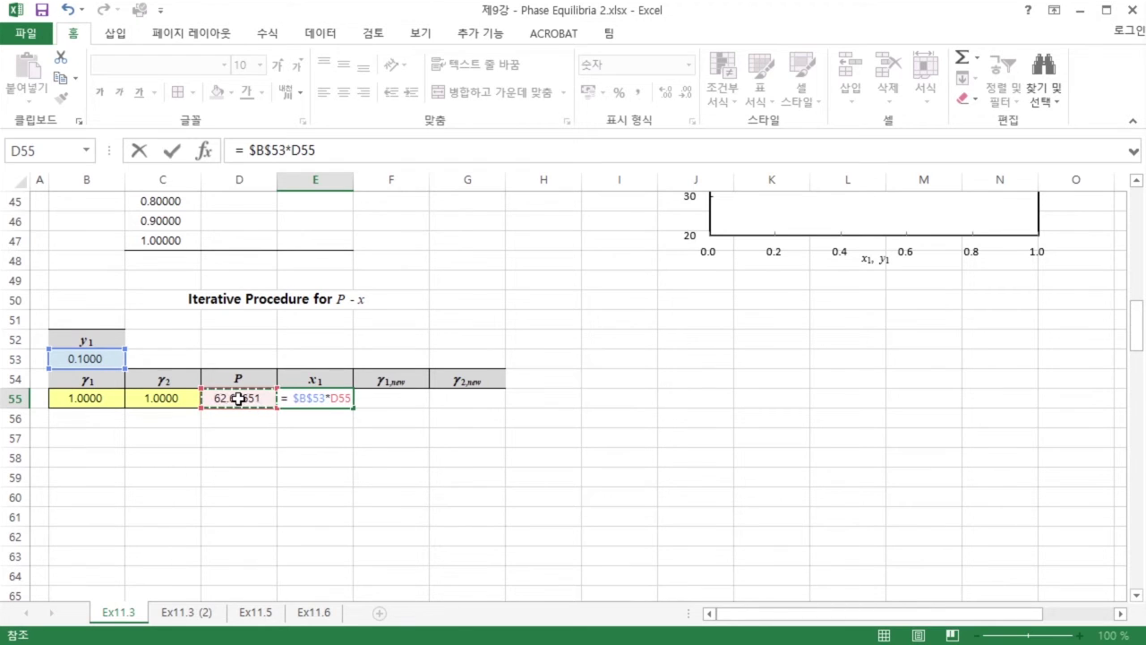
# - Complete the x1 formula by dividing by γ1 in B55 and by methanol's saturation pressure as $G$32
pyautogui.write('/')
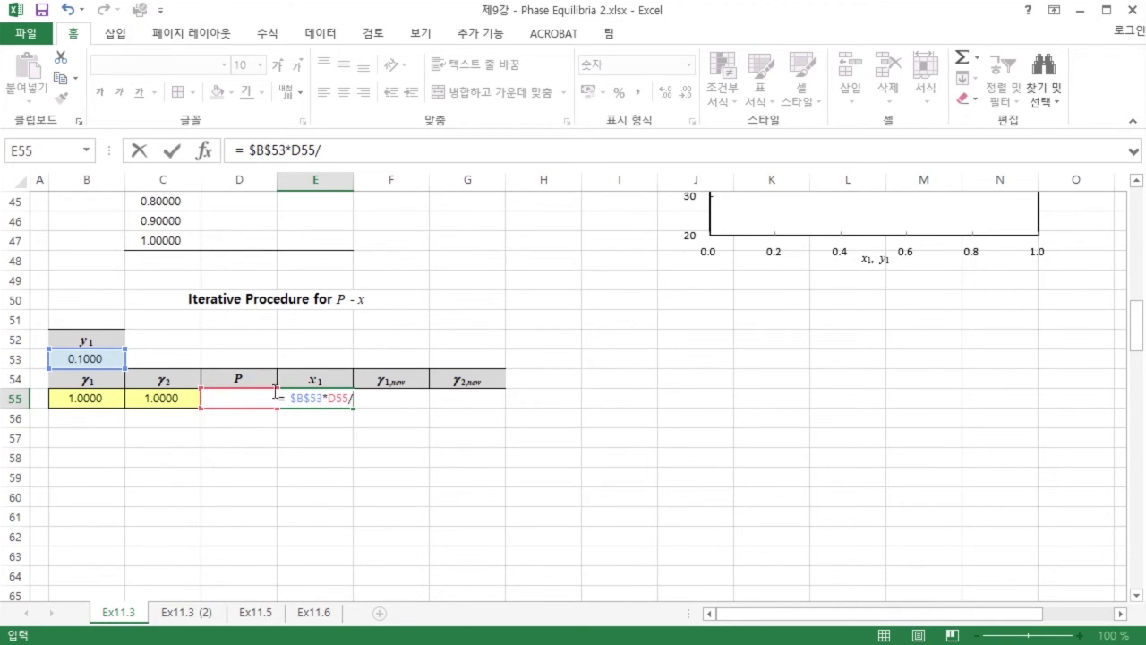
pyautogui.click(89, 399)
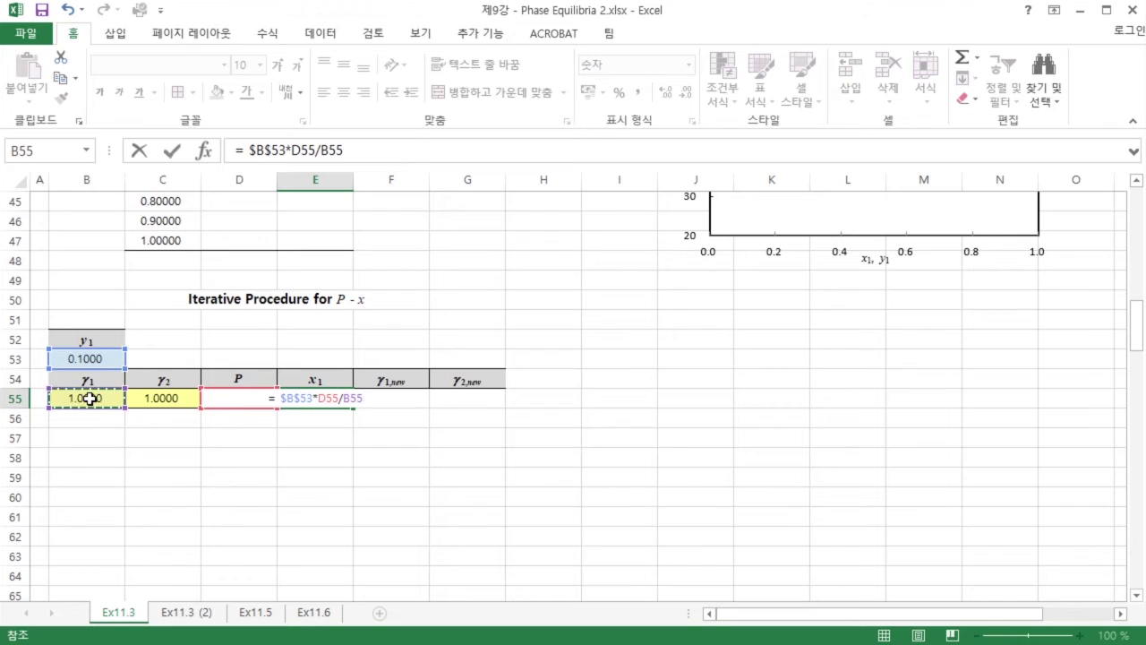
pyautogui.write('*')
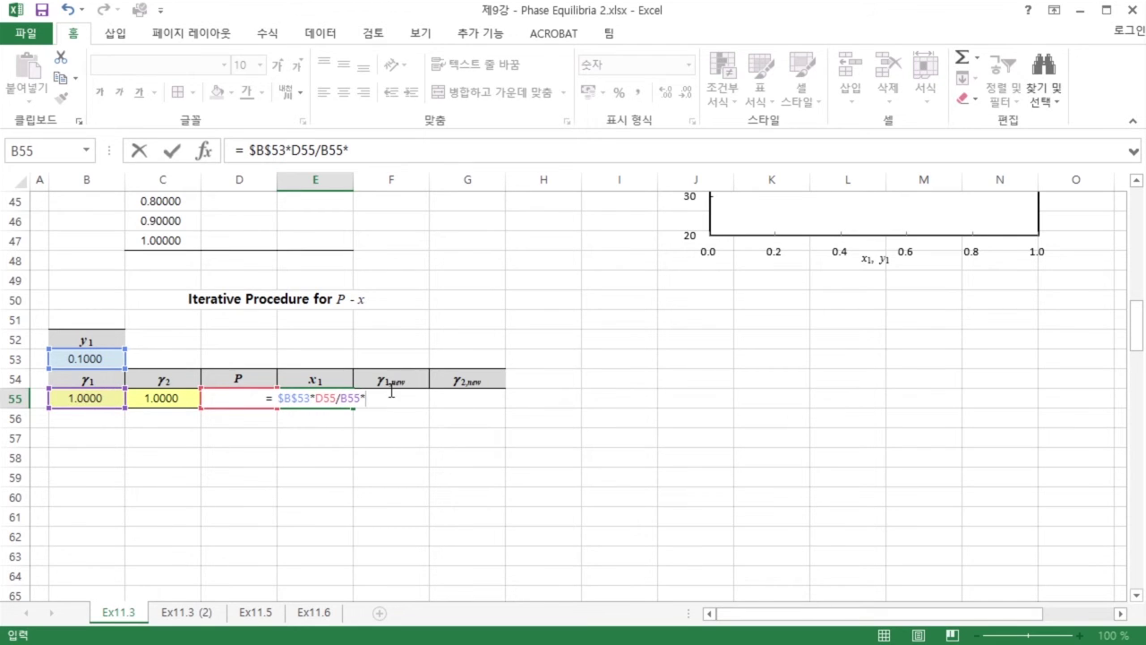
pyautogui.press('BackSpace')
pyautogui.write('/')
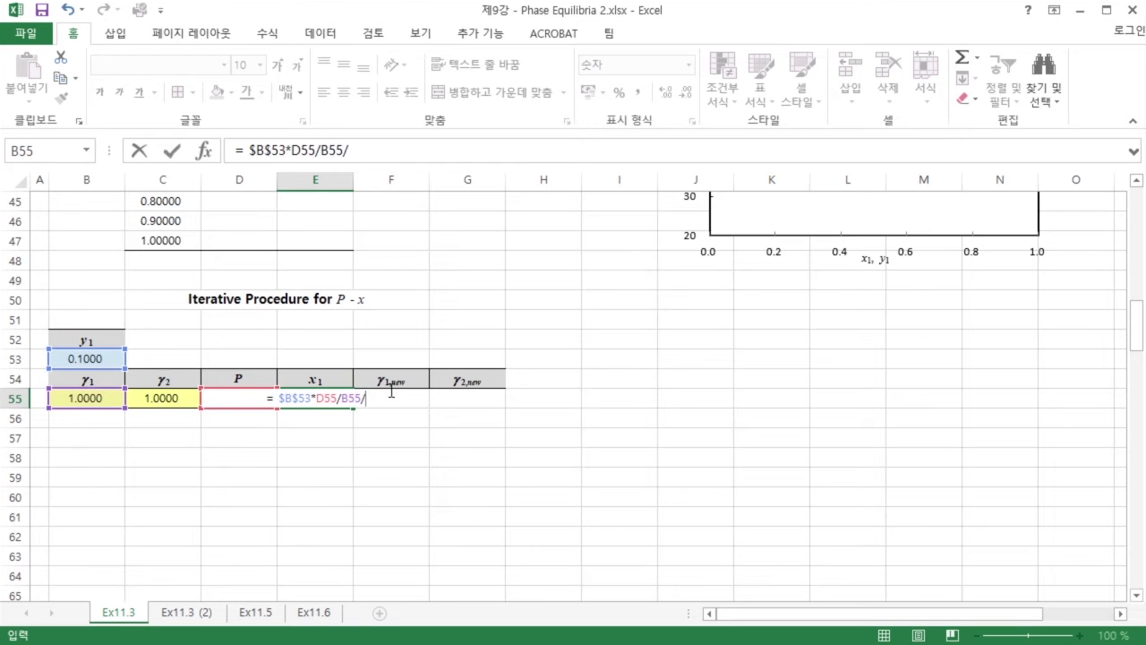
pyautogui.scroll(4, 447, 306)
pyautogui.scroll(2, 444, 305)
pyautogui.click(462, 299)
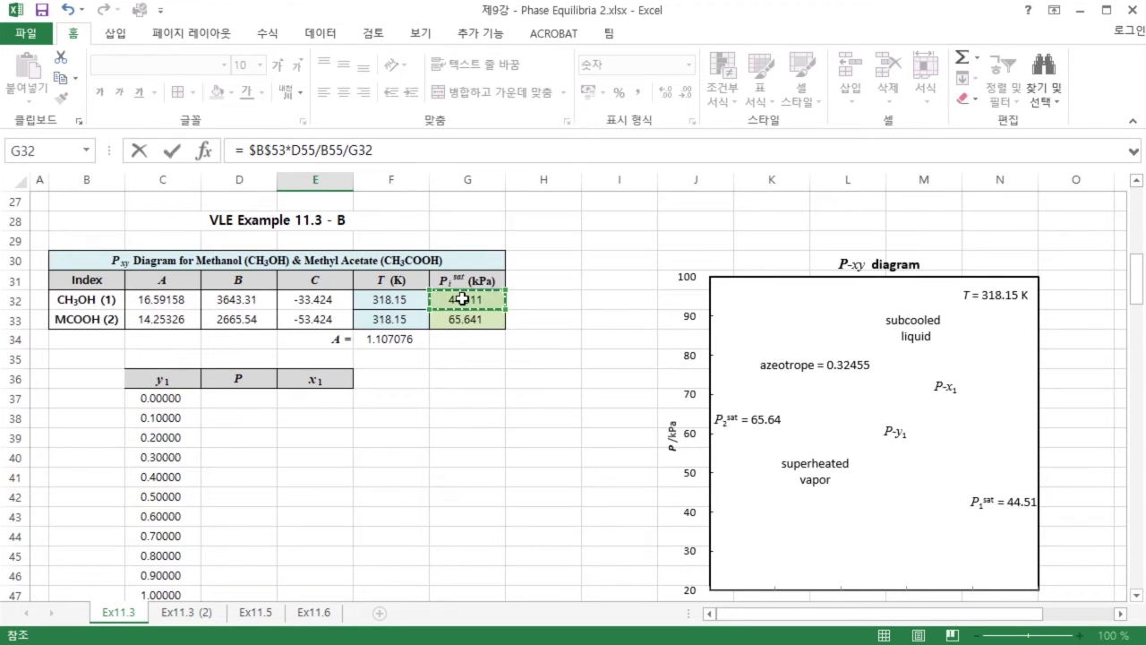
pyautogui.press('F4')
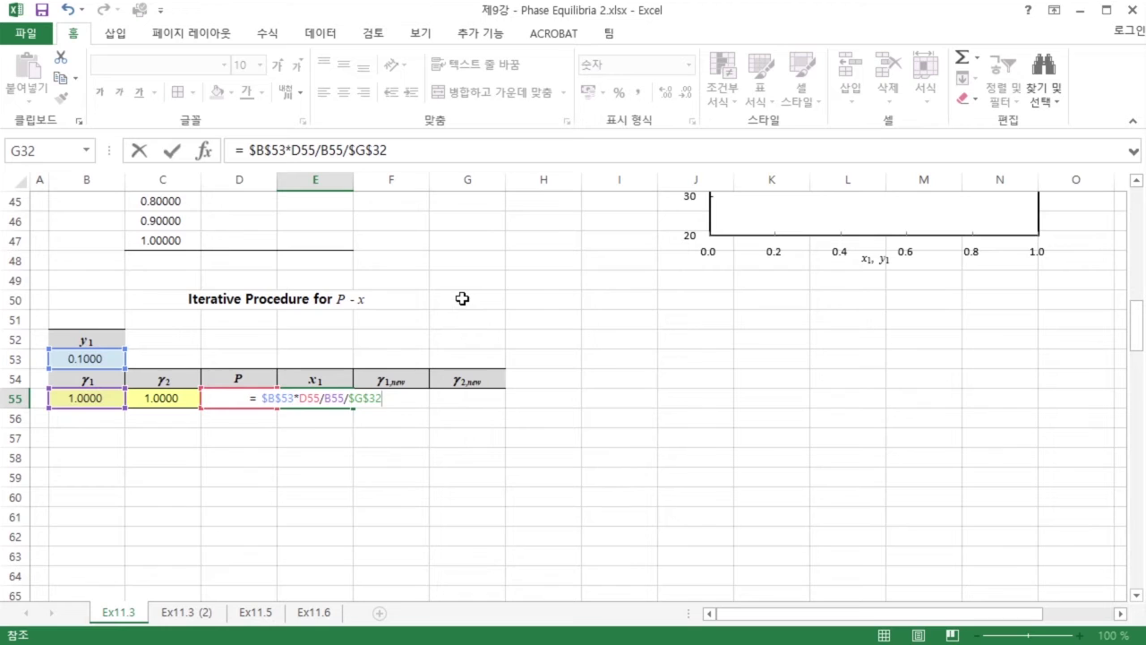
pyautogui.press('Return')
pyautogui.click(343, 398)
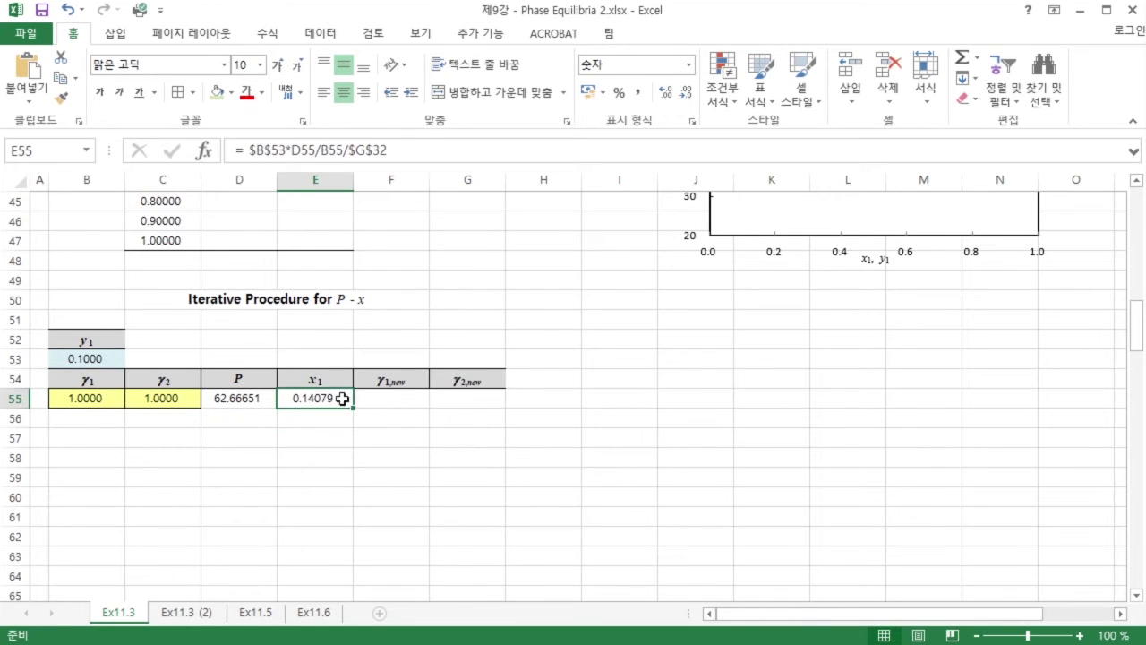
# - Start the γ1,new formula in F55 as = exp($F$34), using an absolute reference to parameter A
pyautogui.click(393, 399)
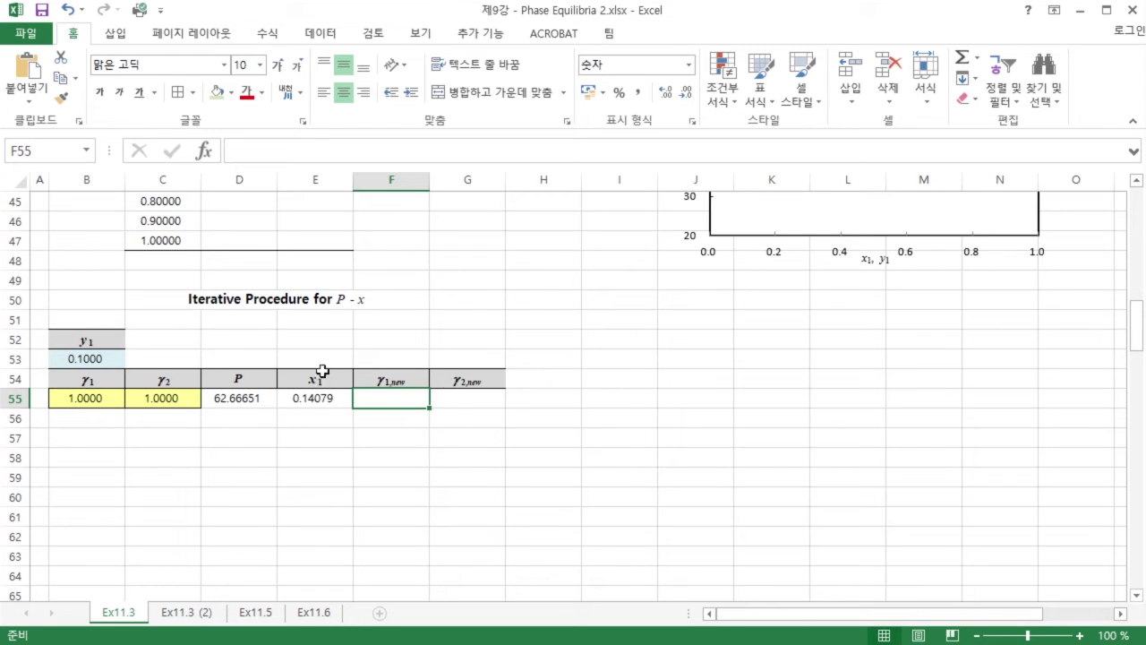
pyautogui.click(315, 398)
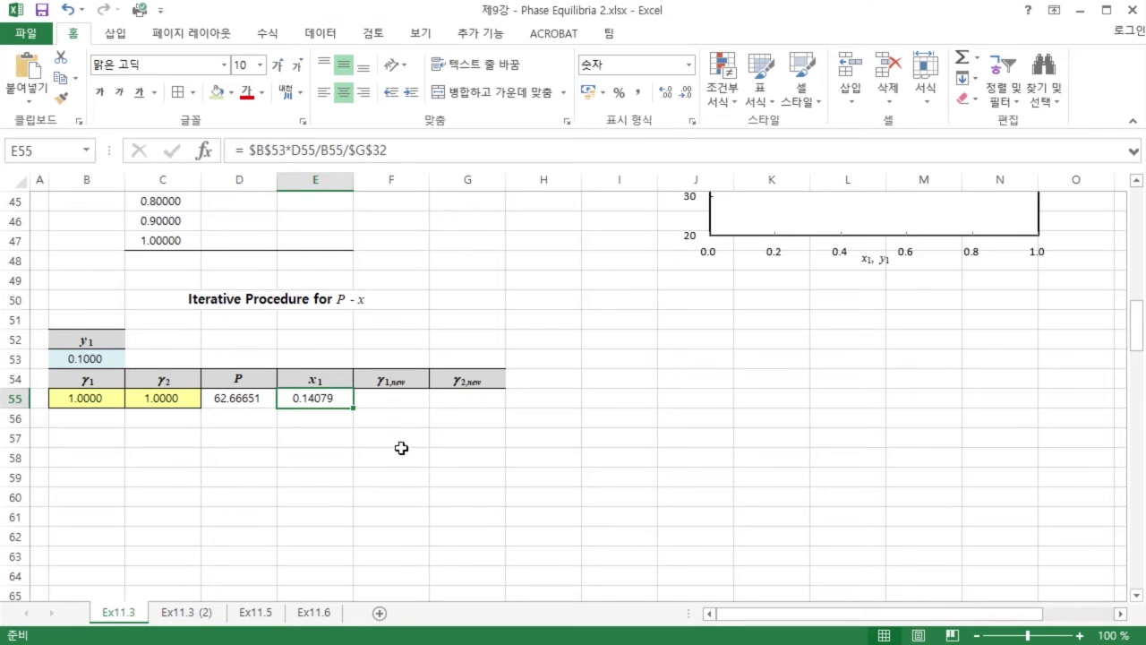
pyautogui.click(396, 402)
pyautogui.write('= e')
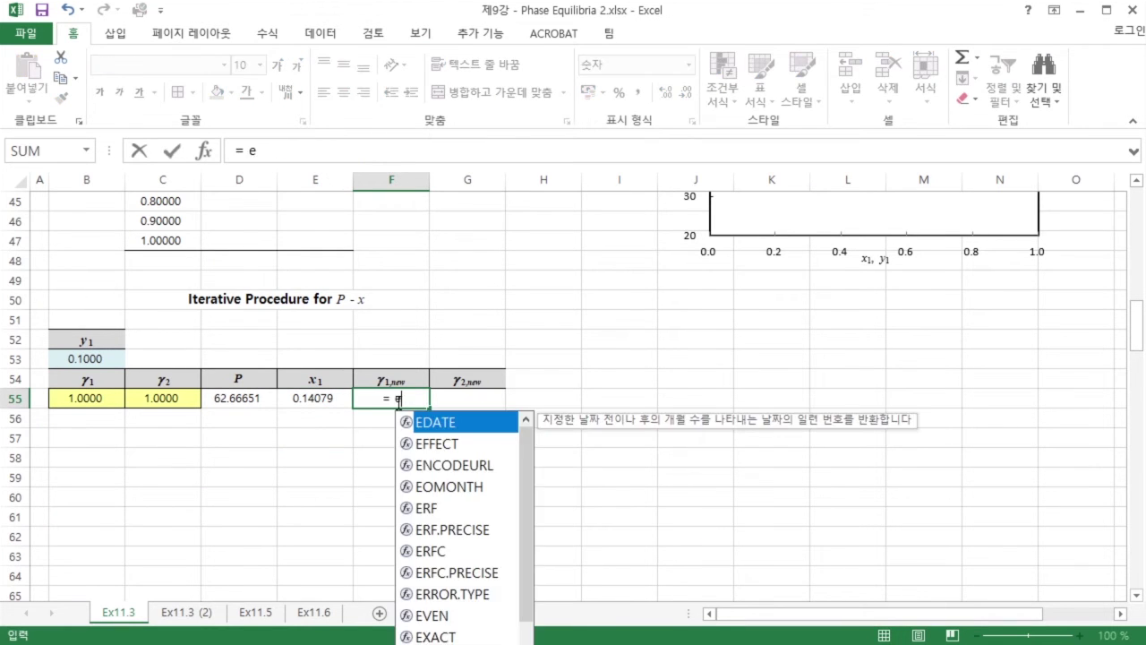
pyautogui.write('xp(')
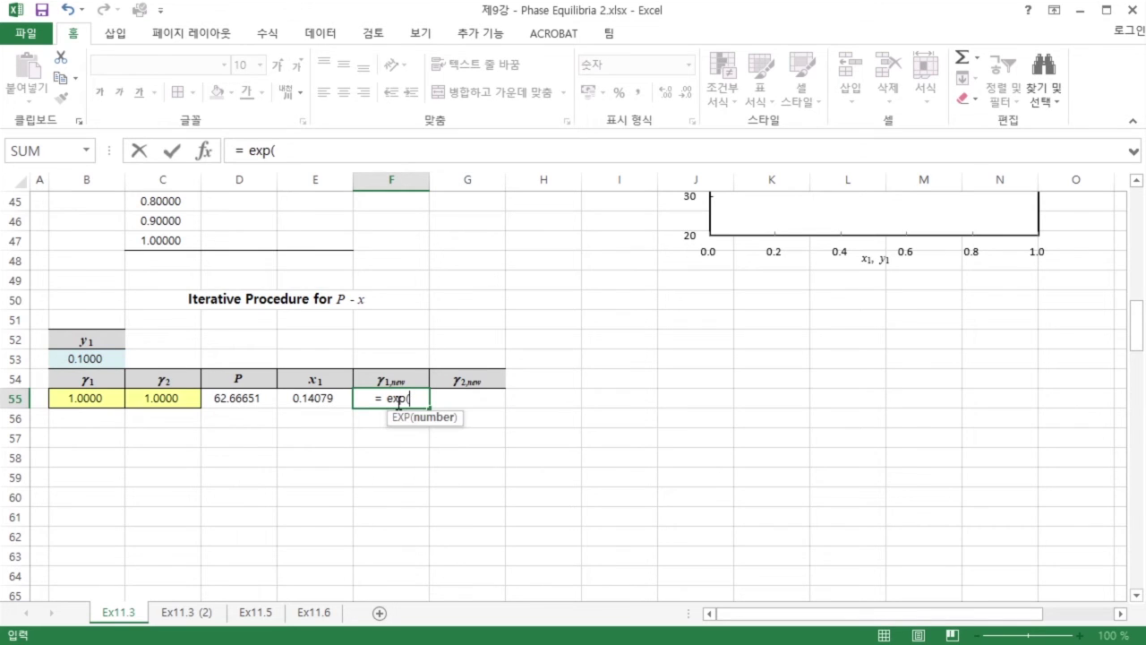
pyautogui.write(')')
pyautogui.click(409, 400)
pyautogui.scroll(3, 433, 353)
pyautogui.scroll(3, 433, 353)
pyautogui.click(398, 339)
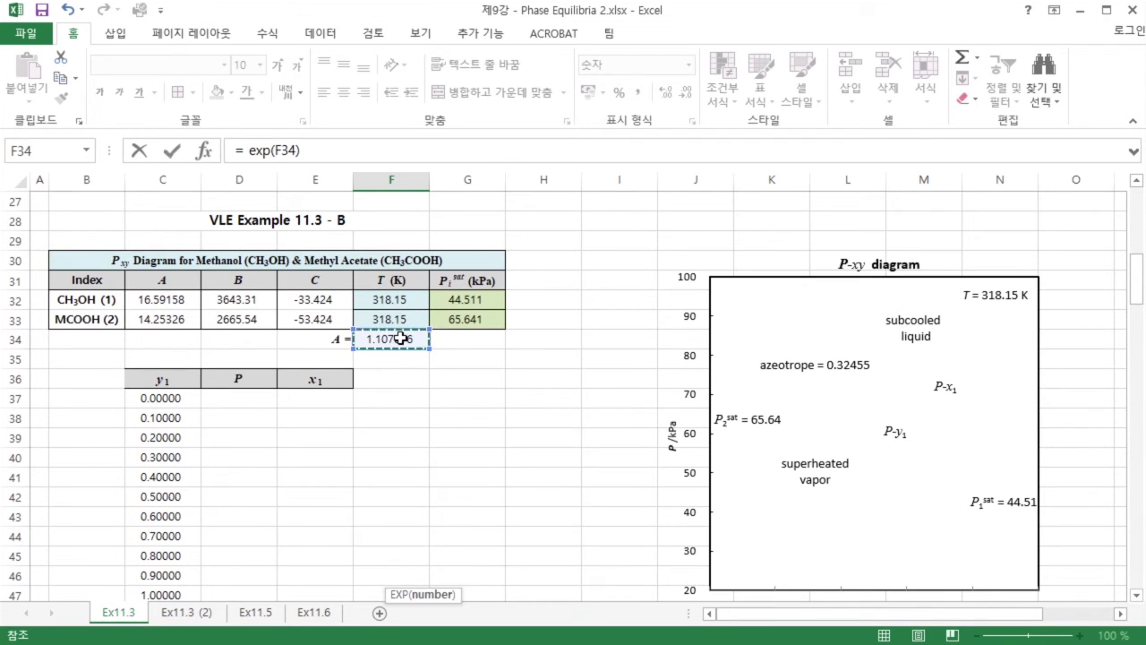
pyautogui.press('F4')
pyautogui.scroll(-6, 400, 337)
# - Multiply the γ1,new exponent by (1-x1)^2, using x1 as a placeholder, and enter the formula
pyautogui.write('*(')
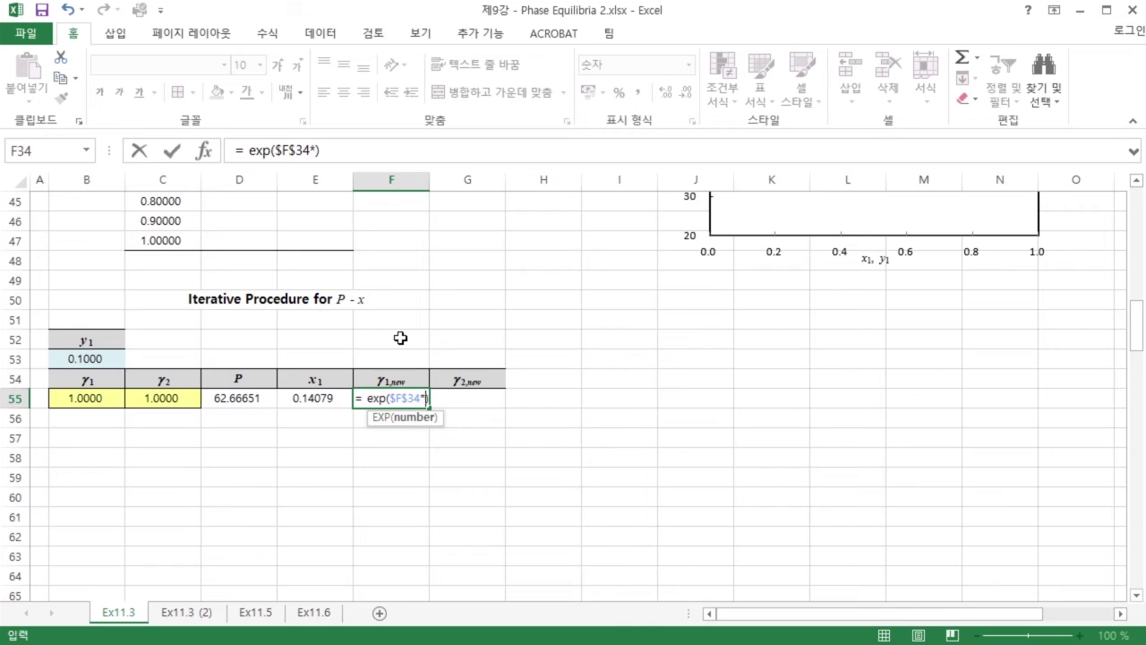
pyautogui.write('^2)')
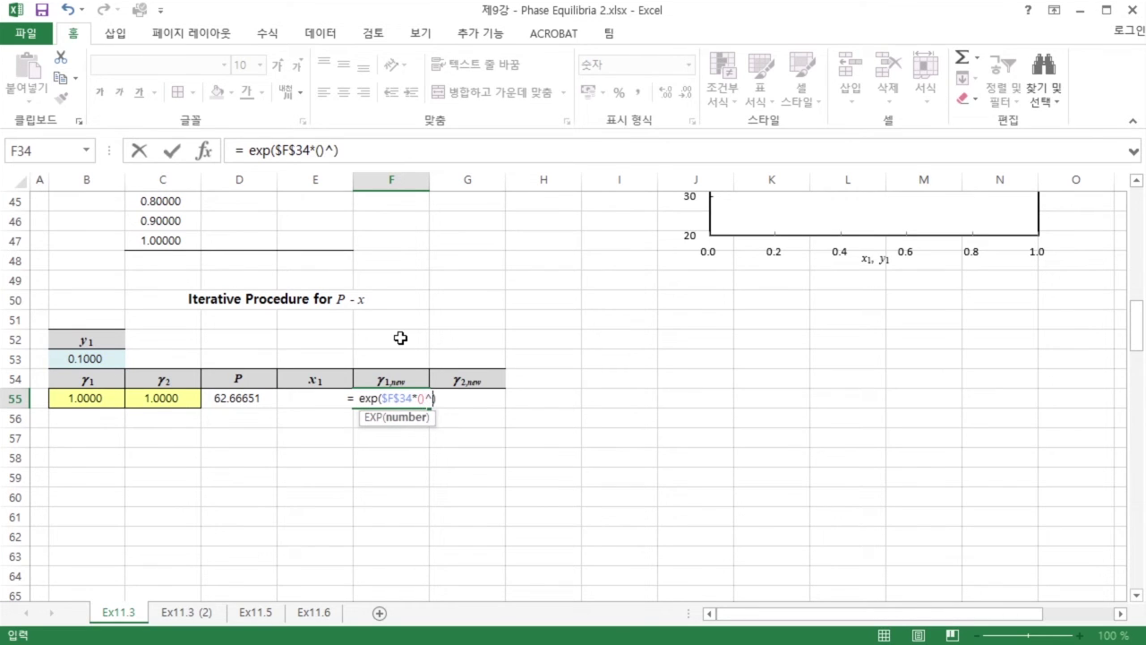
pyautogui.click(321, 154)
pyautogui.write('1-')
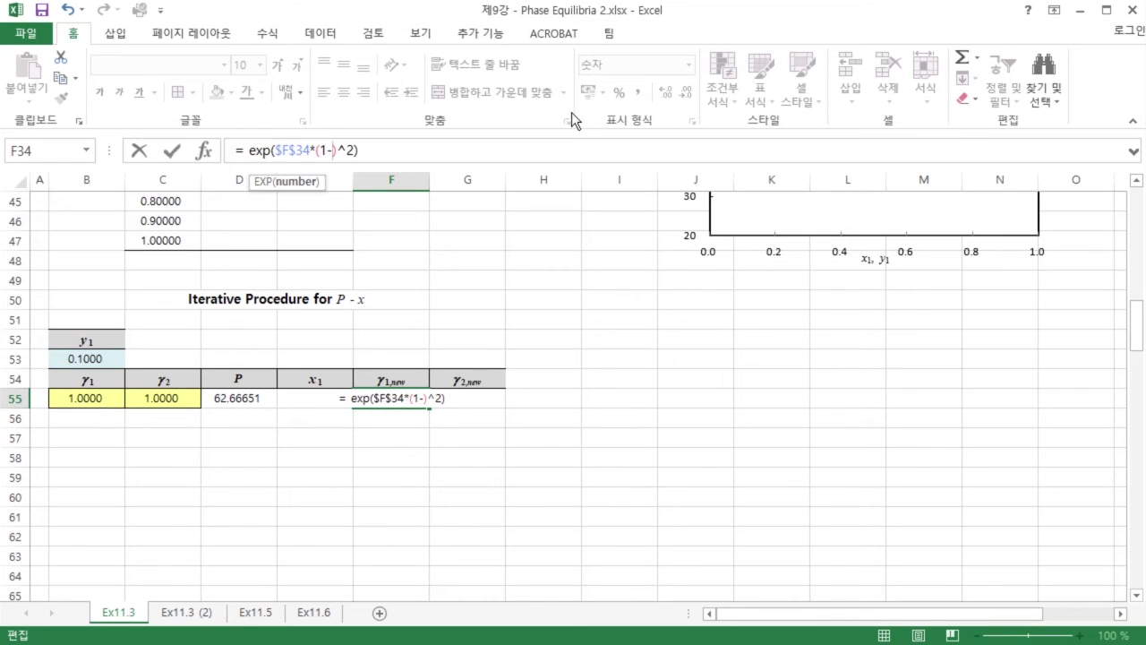
pyautogui.write('x1')
pyautogui.press('Return')
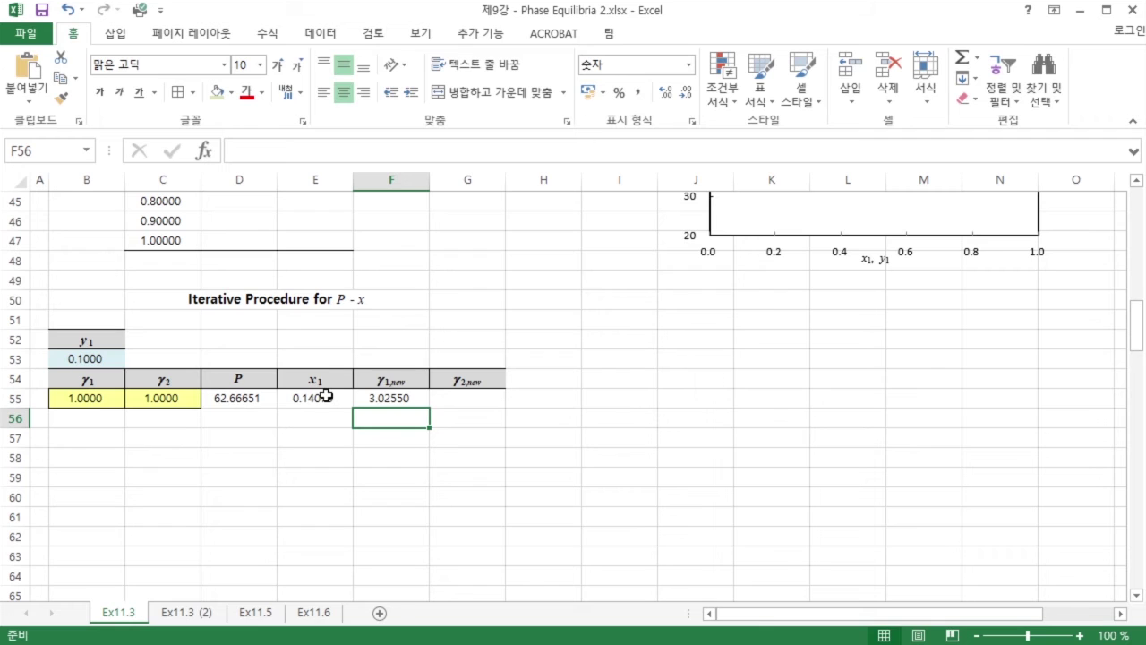
# - Replace the X1 placeholder in the γ1,new formula with E55
pyautogui.click(417, 395)
pyautogui.moveTo(336, 150); pyautogui.dragTo(346, 150)
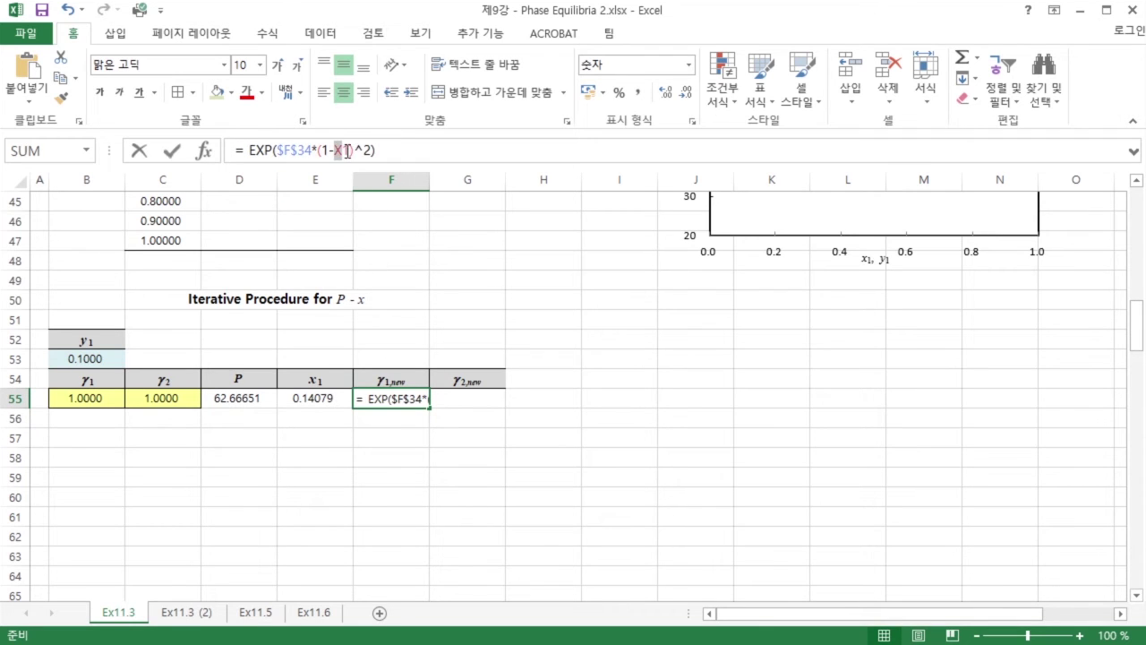
pyautogui.click(307, 398)
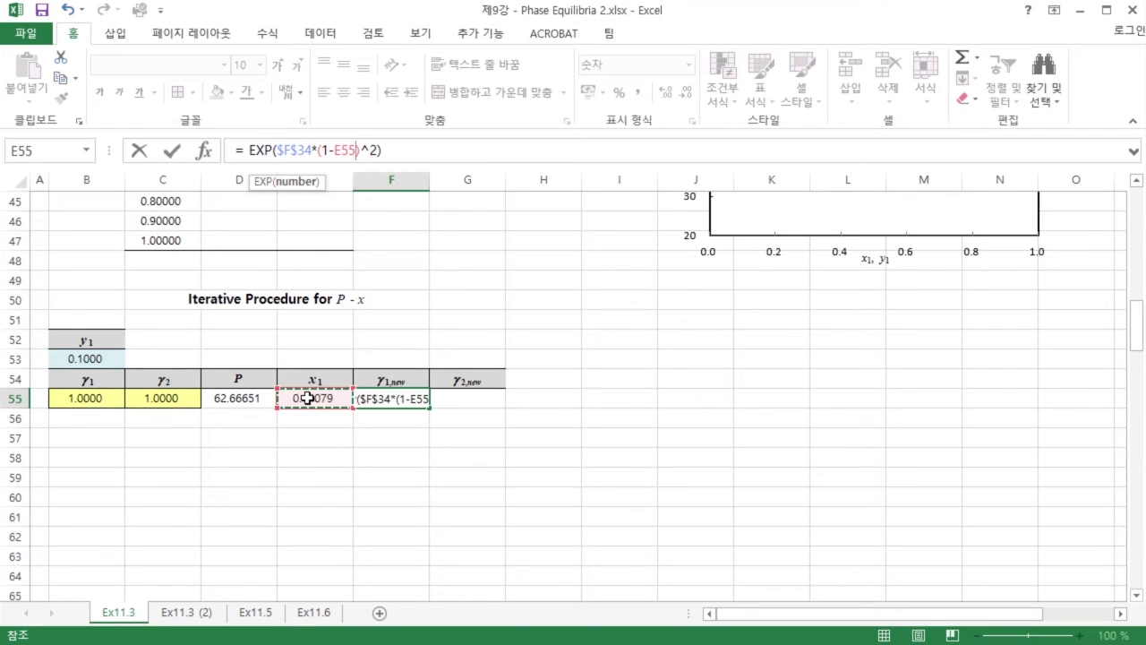
pyautogui.press('Return')
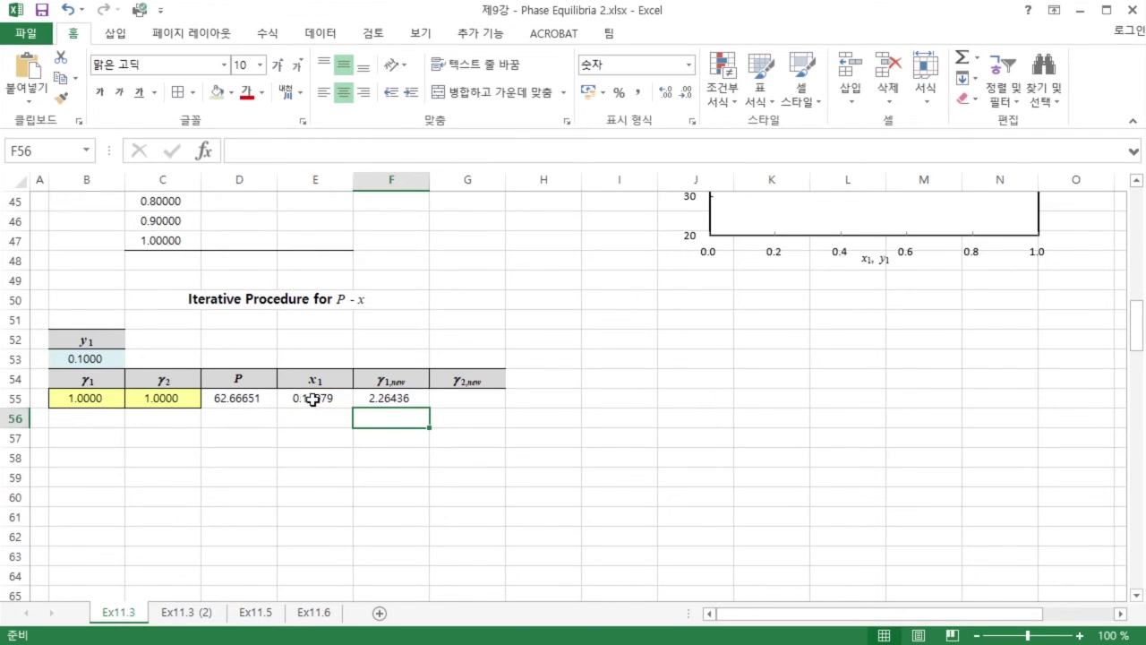
# - Start the γ2,new formula in G55 as = exp($F$34), using an absolute reference to parameter A
pyautogui.click(448, 395)
pyautogui.write('=')
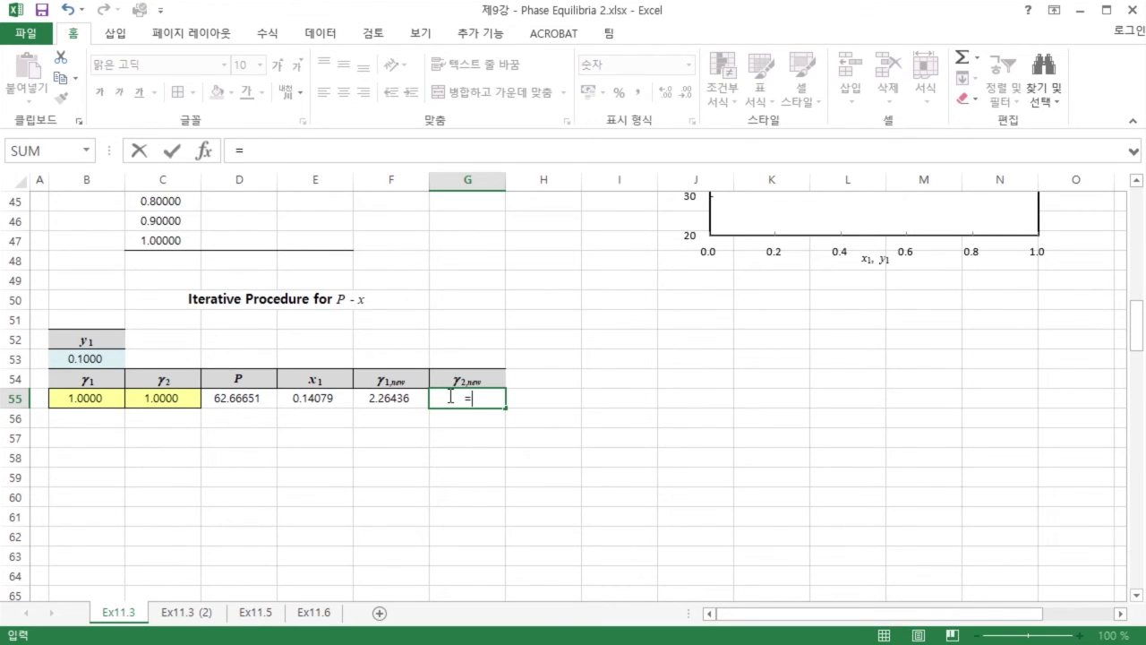
pyautogui.write(' exp()')
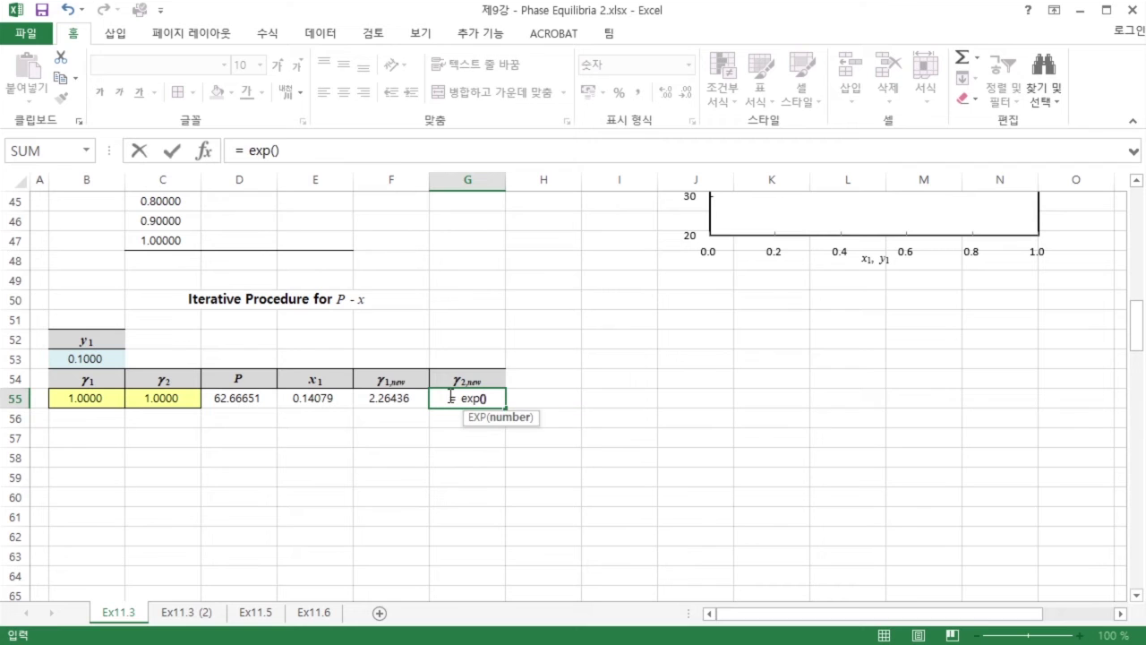
pyautogui.click(276, 153)
pyautogui.scroll(5, 399, 278)
pyautogui.click(391, 280)
pyautogui.press('F4')
pyautogui.scroll(-5, 391, 280)
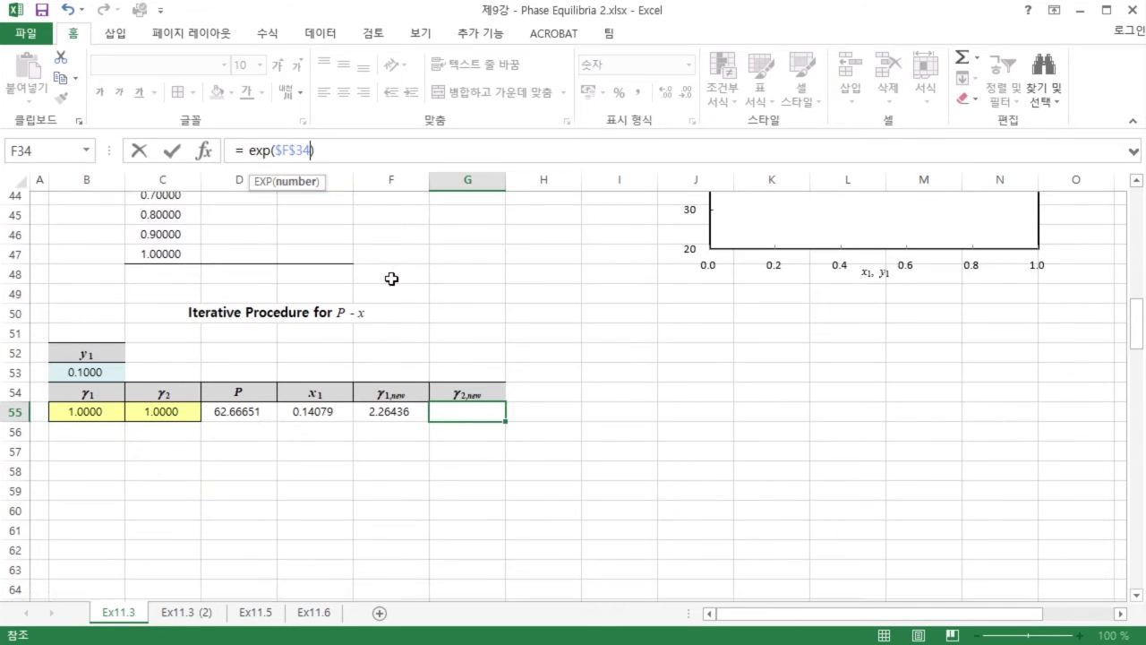
# - Complete the γ2,new formula by multiplying its exponent by E55^2
pyautogui.write('*')
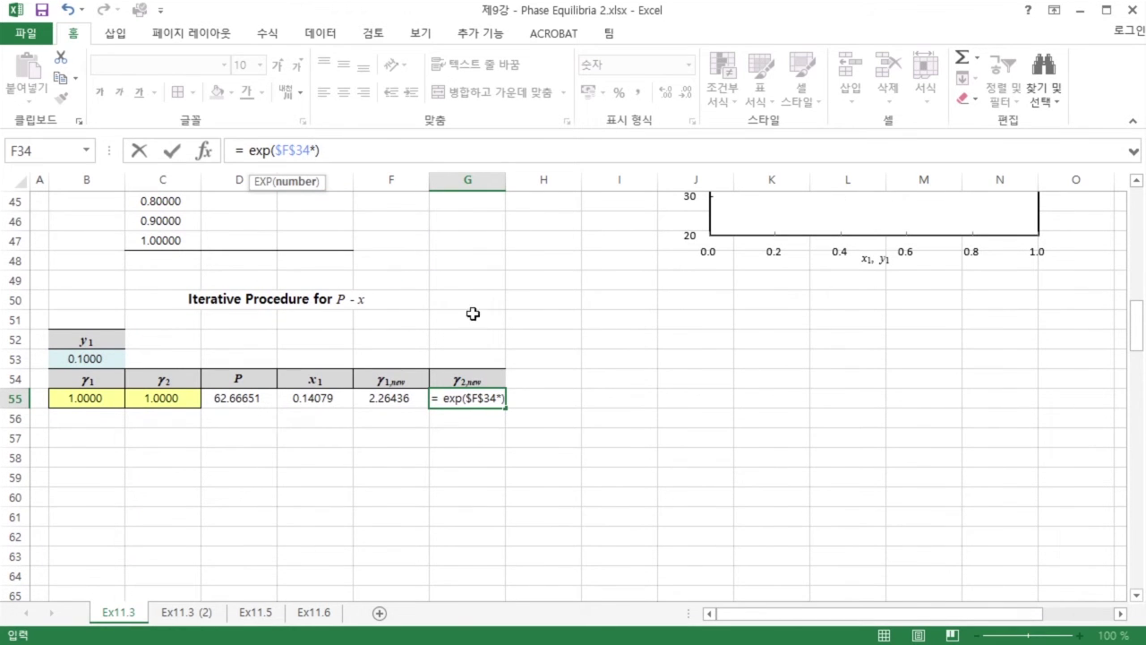
pyautogui.click(316, 399)
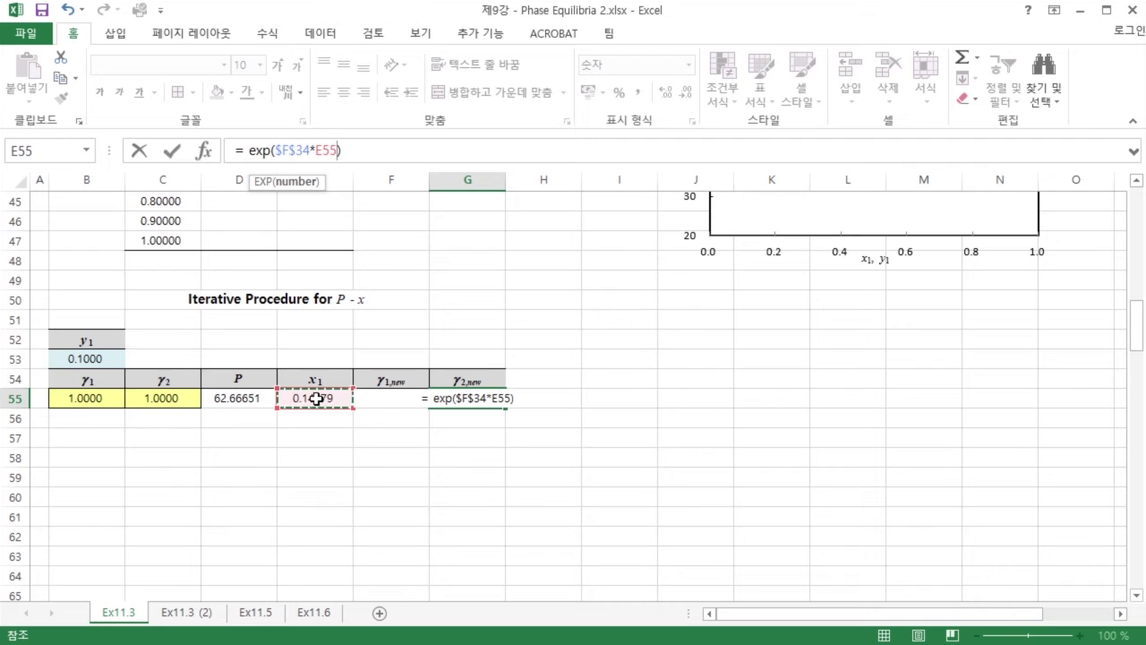
pyautogui.write('^2')
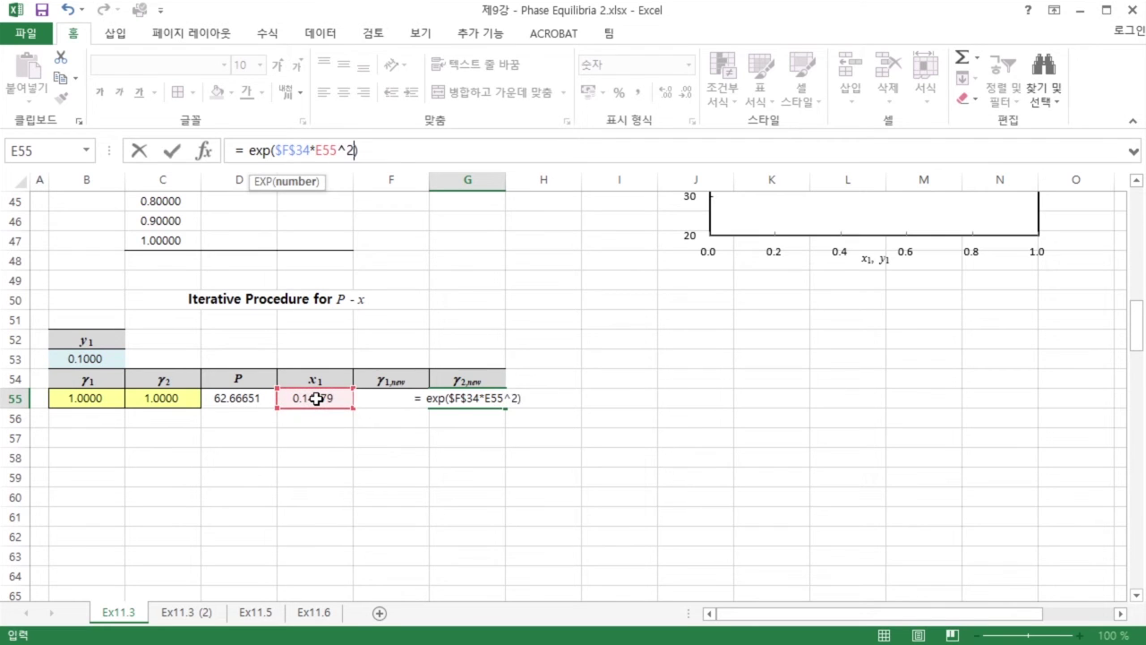
pyautogui.press('Return')
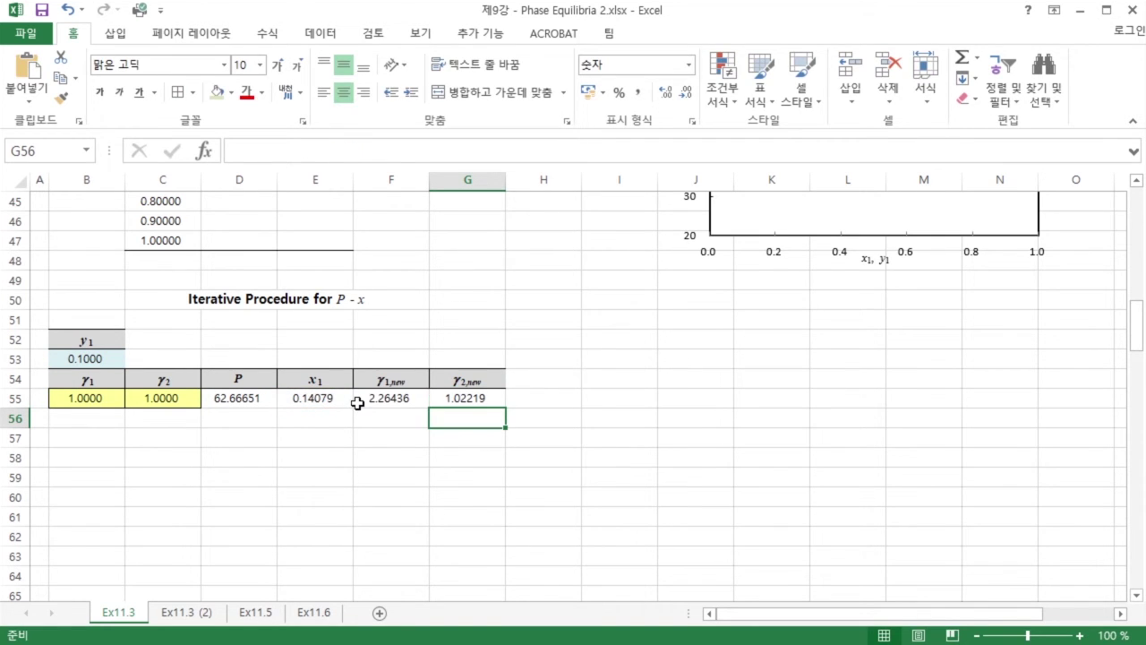
# - Link the second iteration's γ1 in B56 to F55 and its γ2 in C56 to G55
pyautogui.click(83, 416)
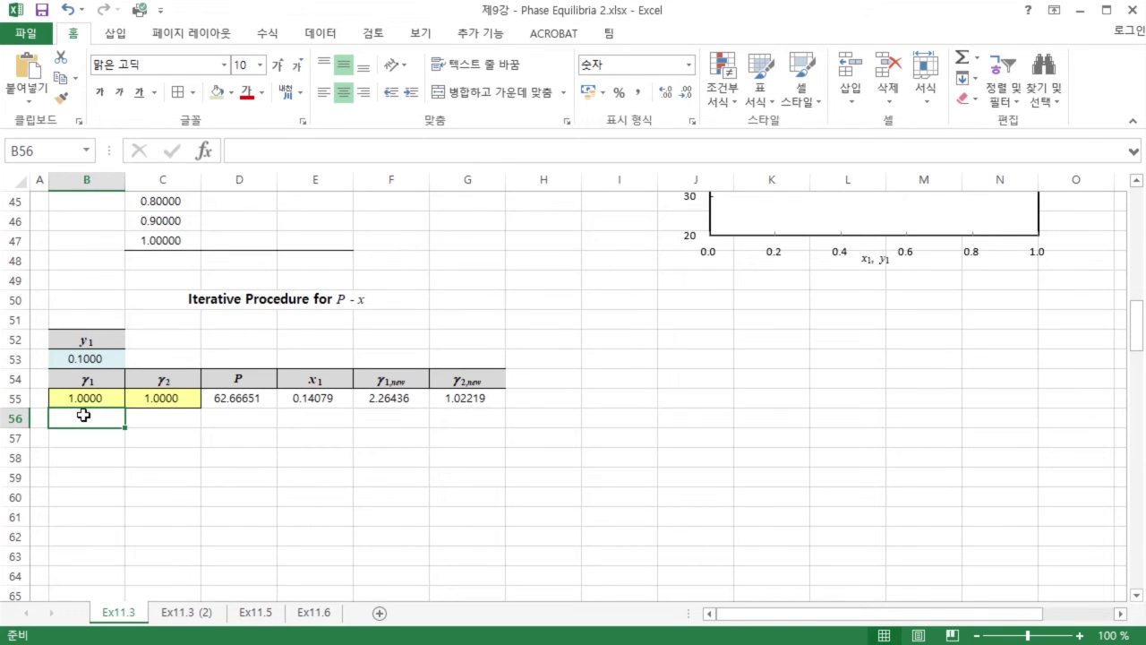
pyautogui.write('=')
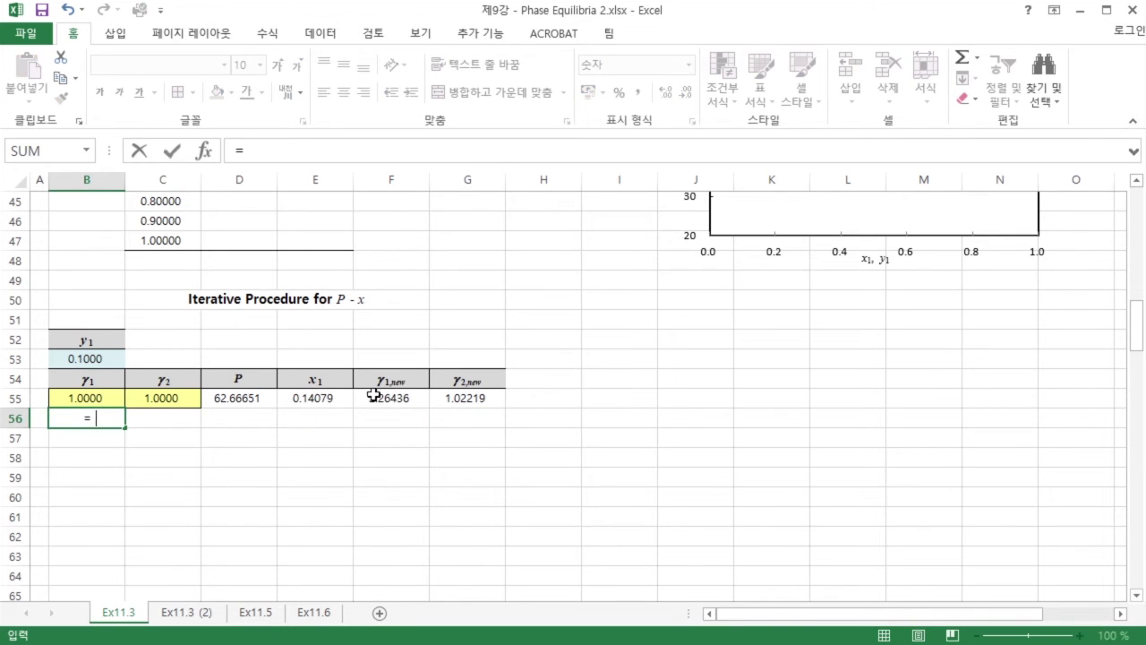
pyautogui.click(386, 401)
pyautogui.press('Return')
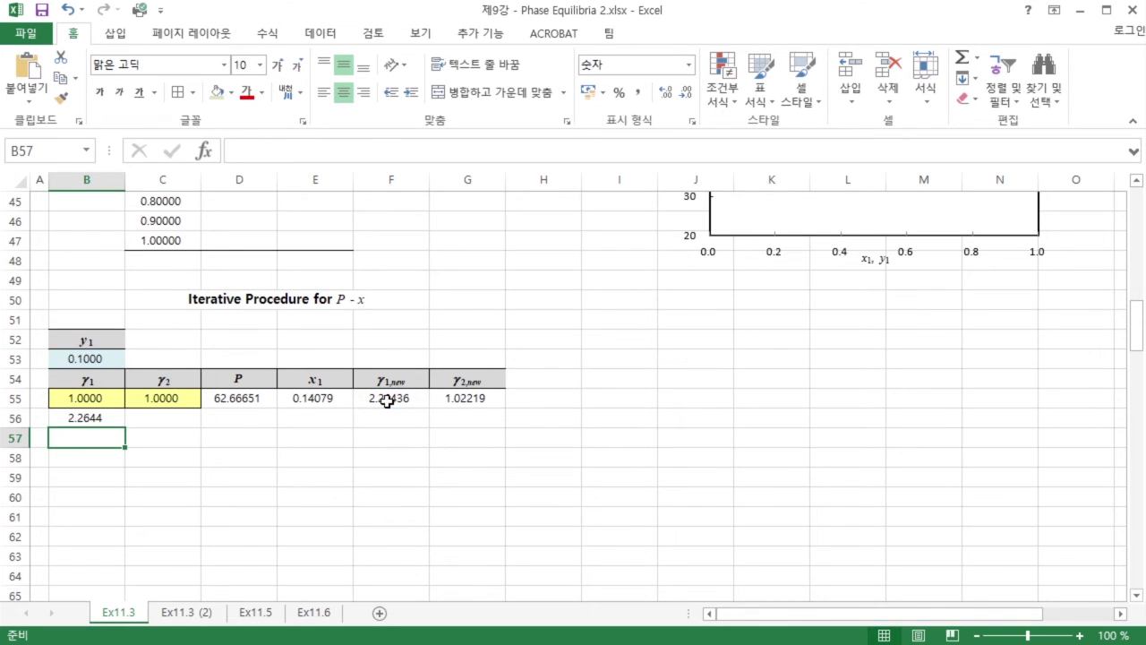
pyautogui.click(154, 417)
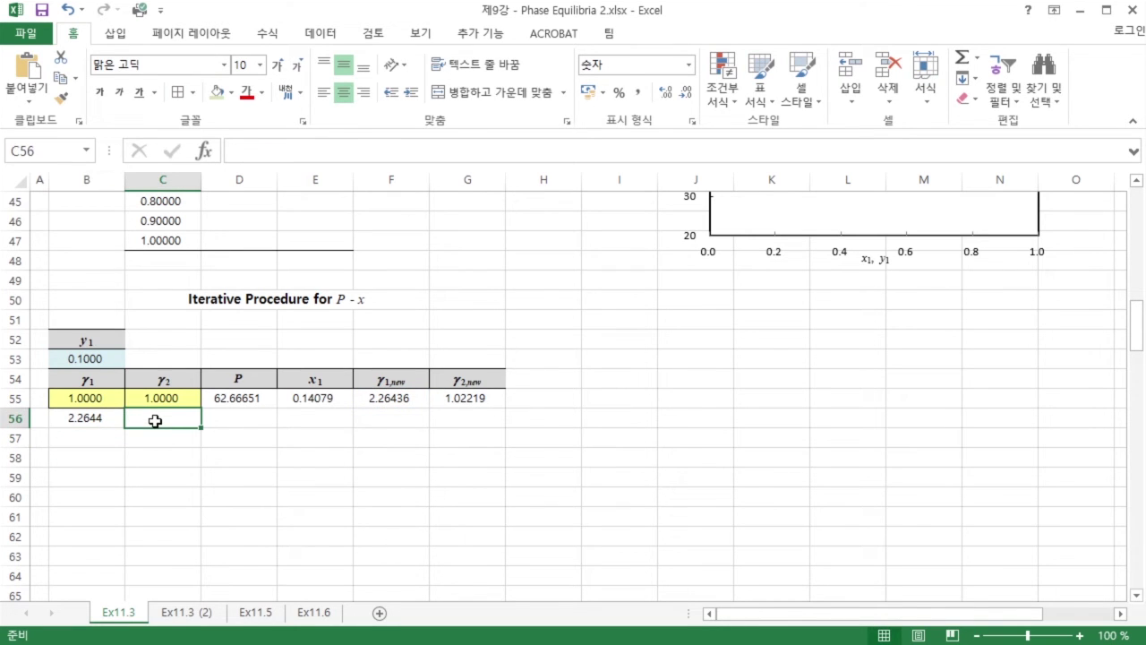
pyautogui.write('=')
pyautogui.click(460, 395)
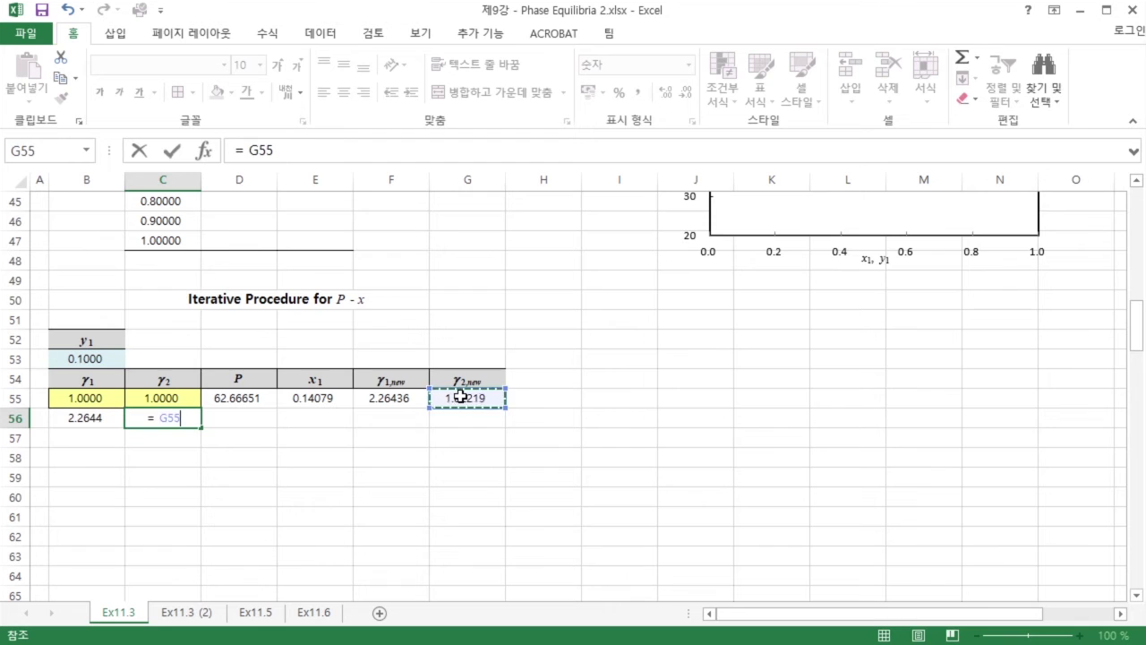
pyautogui.press('Return')
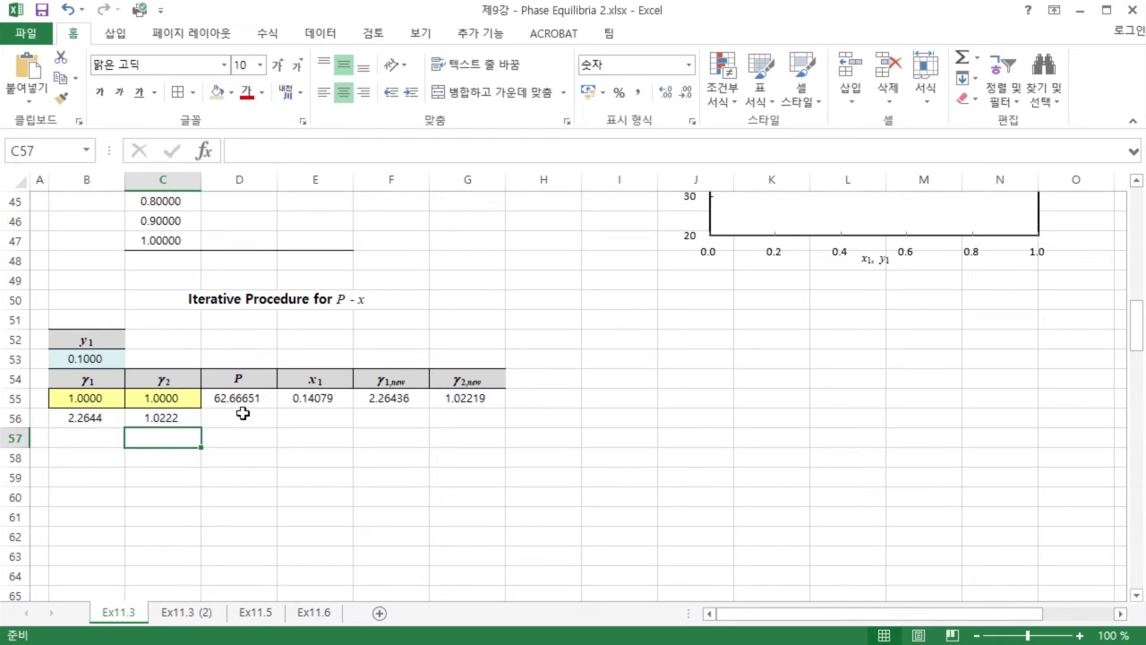
# - Fill the P, x1, γ1,new and γ2,new formulas into row 56, and extend the complete iteration row down to row 70
pyautogui.click(224, 394)
pyautogui.moveTo(224, 395); pyautogui.dragTo(500, 426)
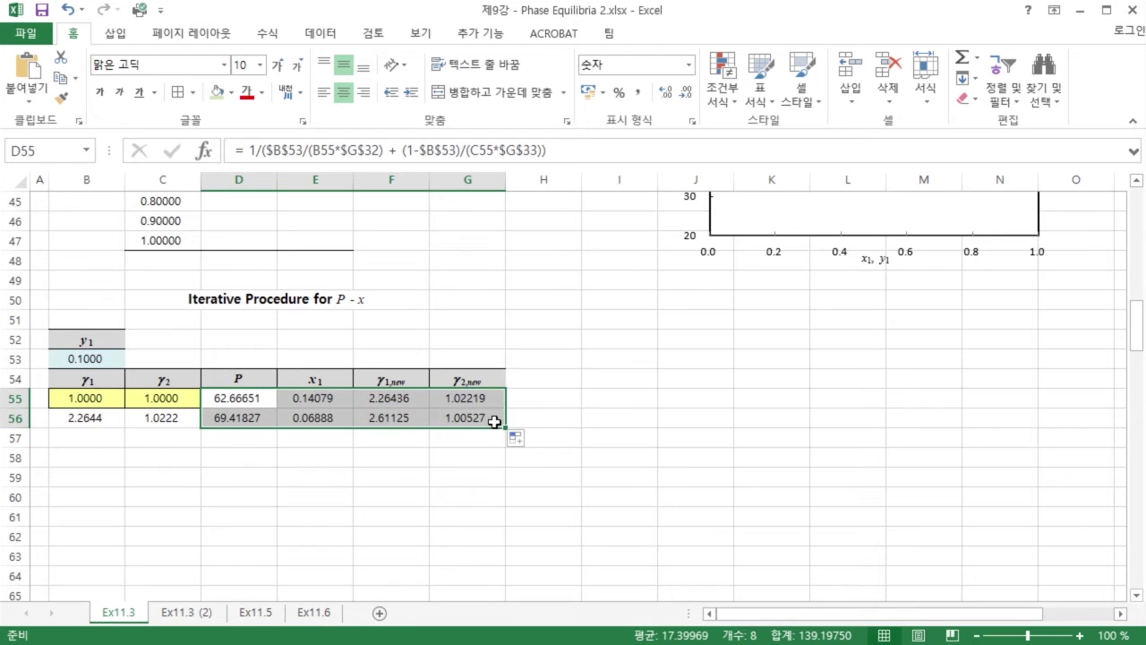
pyautogui.moveTo(65, 418); pyautogui.dragTo(515, 428)
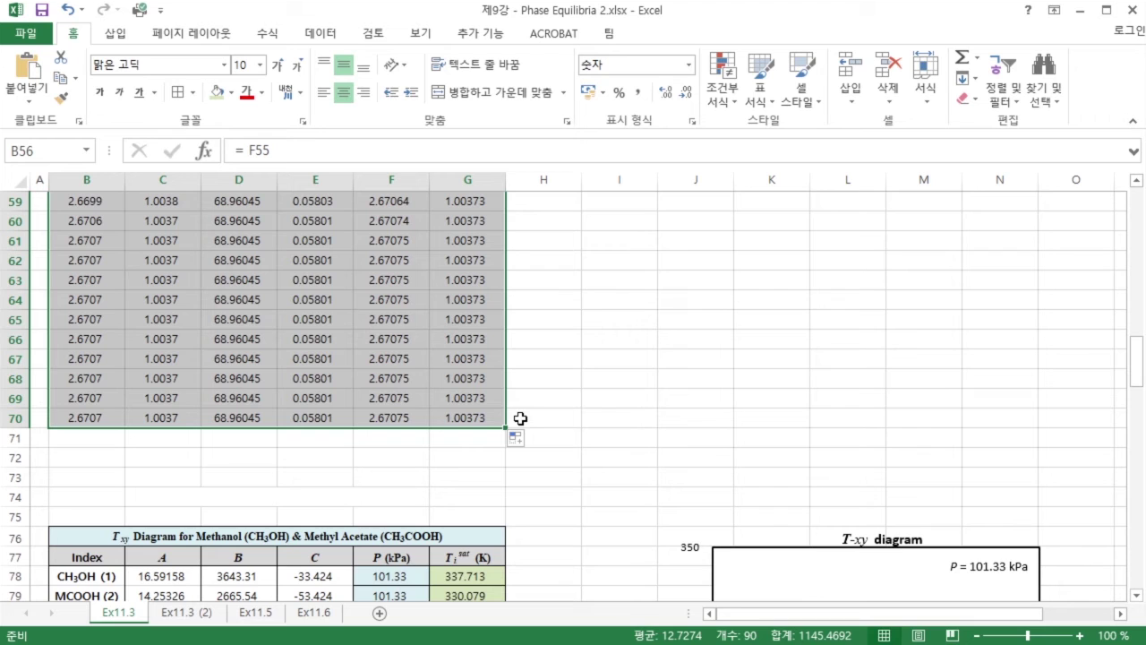
pyautogui.scroll(3, 514, 412)
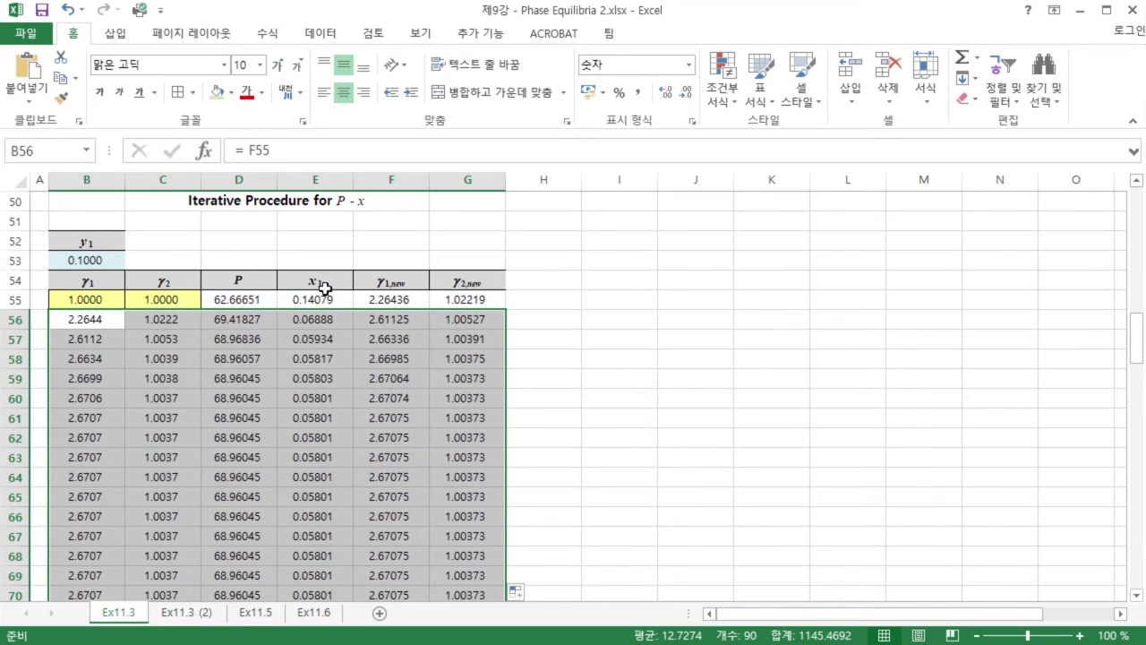
pyautogui.scroll(-1, 427, 349)
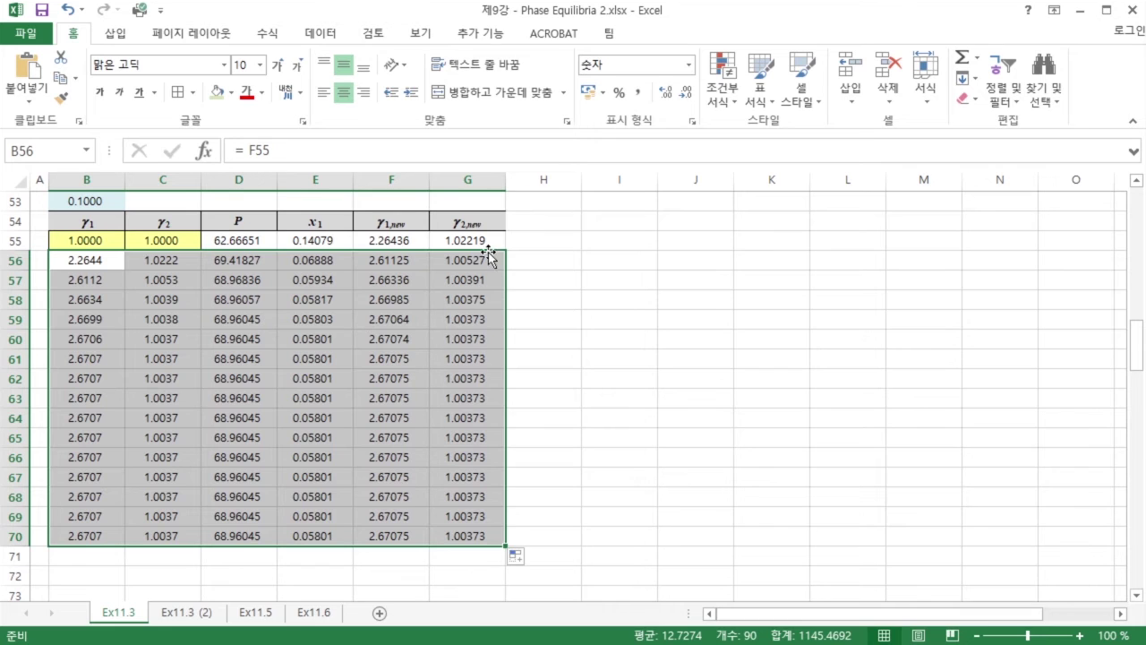
pyautogui.click(478, 323)
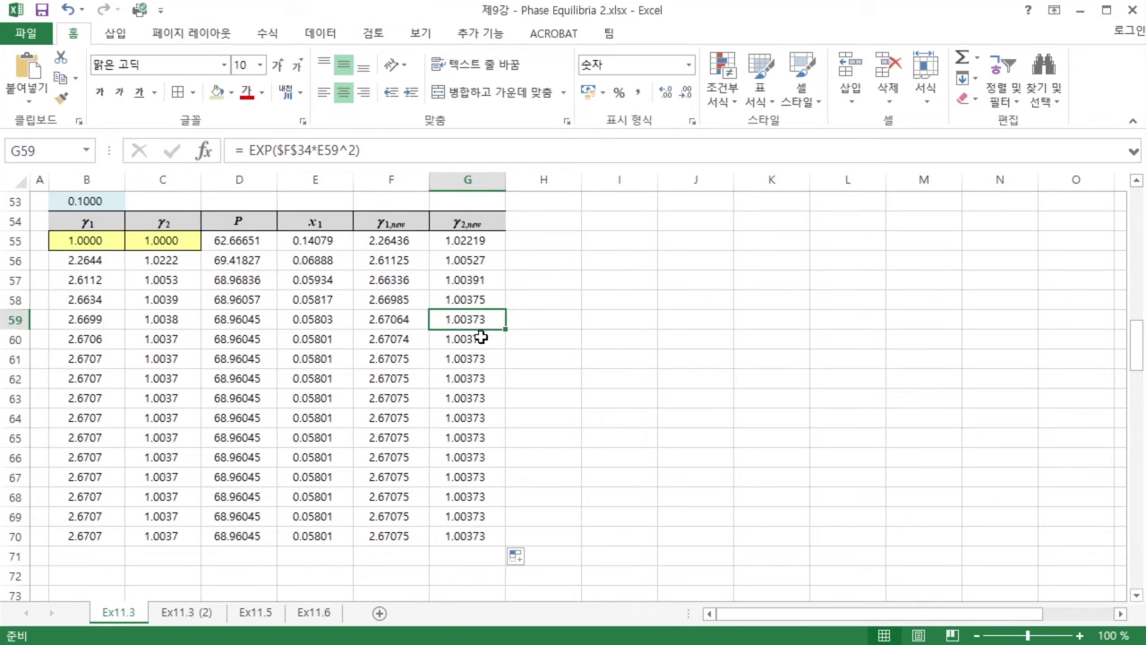
pyautogui.click(481, 338)
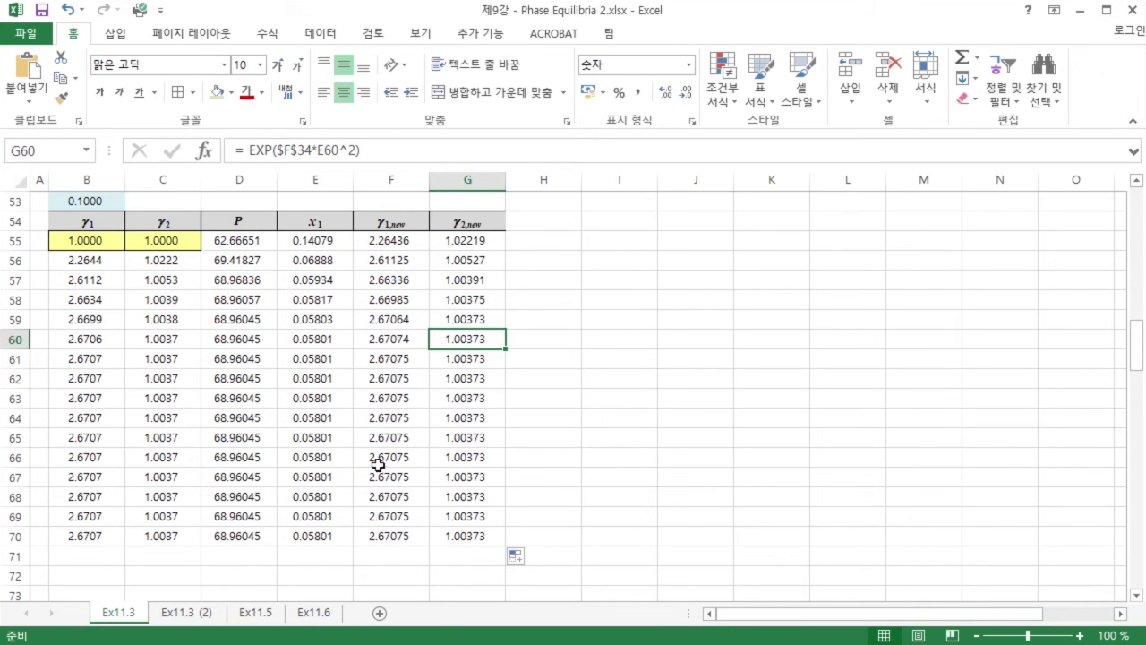
# - Highlight the final P and x1 cells, D70:E70, with a light green fill and add borders around them
pyautogui.moveTo(219, 535); pyautogui.dragTo(287, 534)
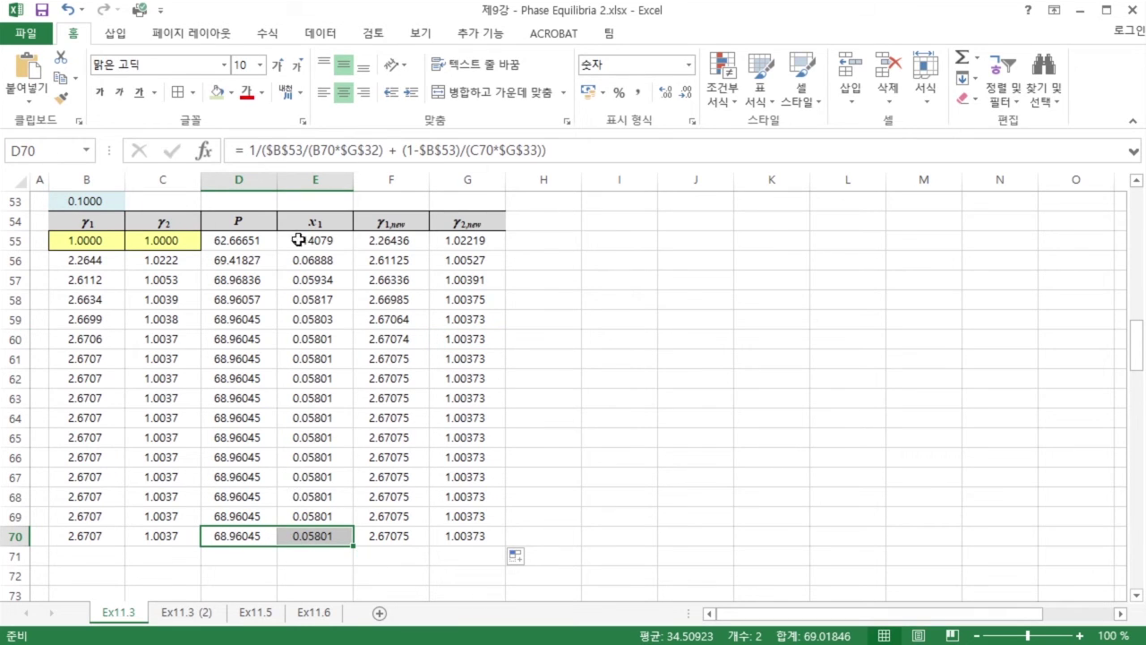
pyautogui.click(231, 92)
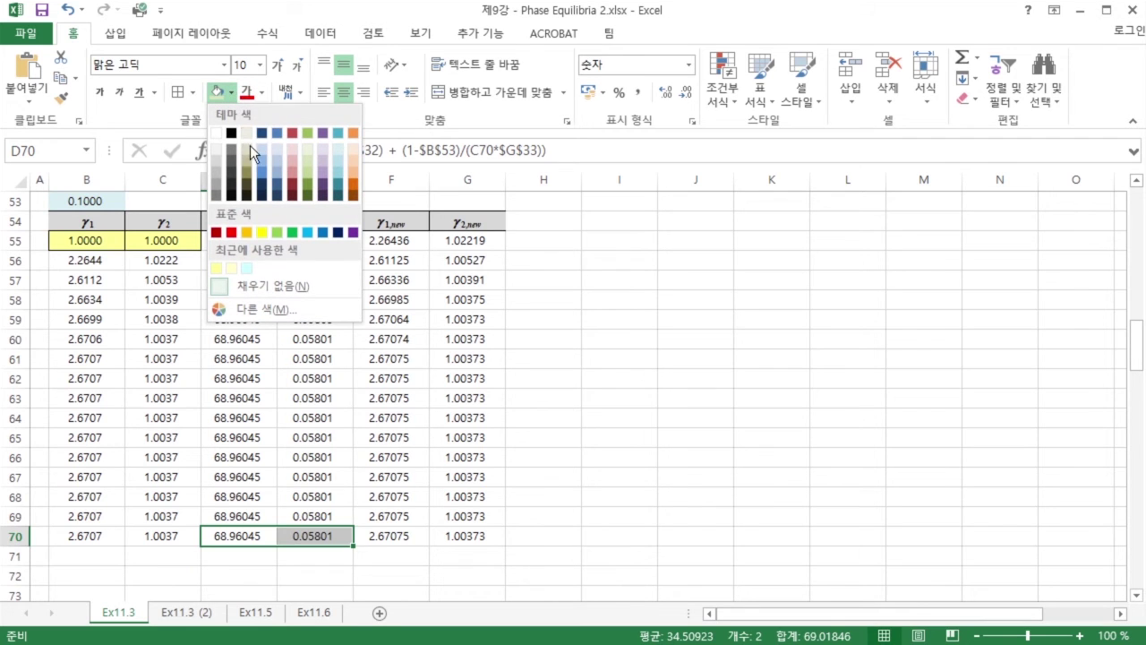
pyautogui.click(309, 158)
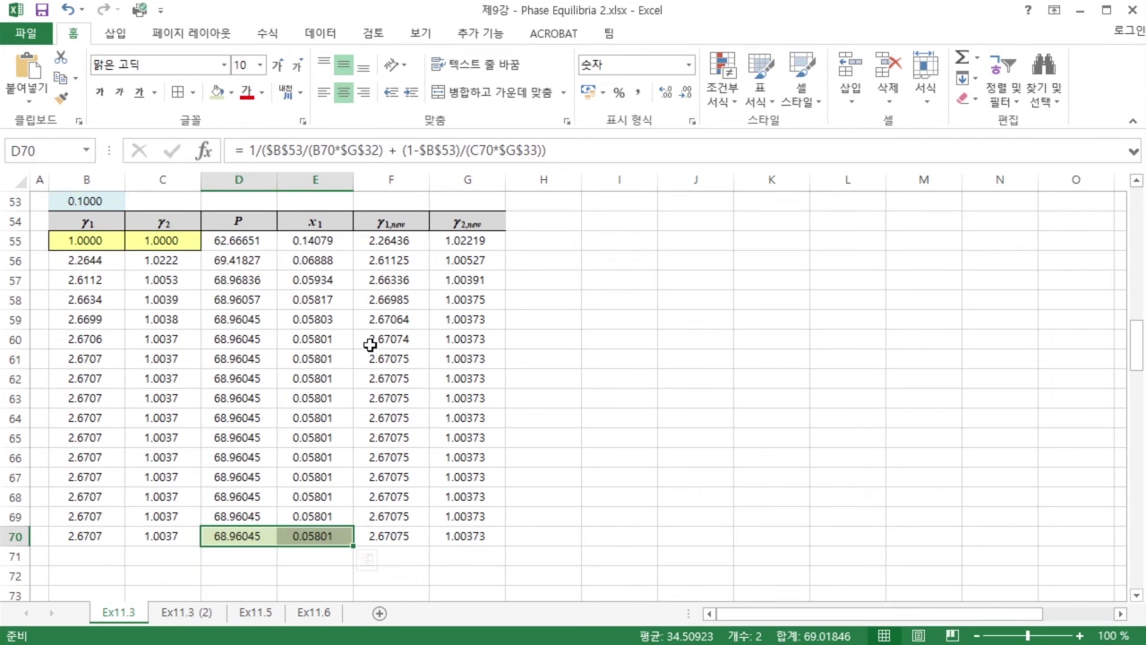
pyautogui.hotkey('ctrl', 'c')
pyautogui.click(177, 93)
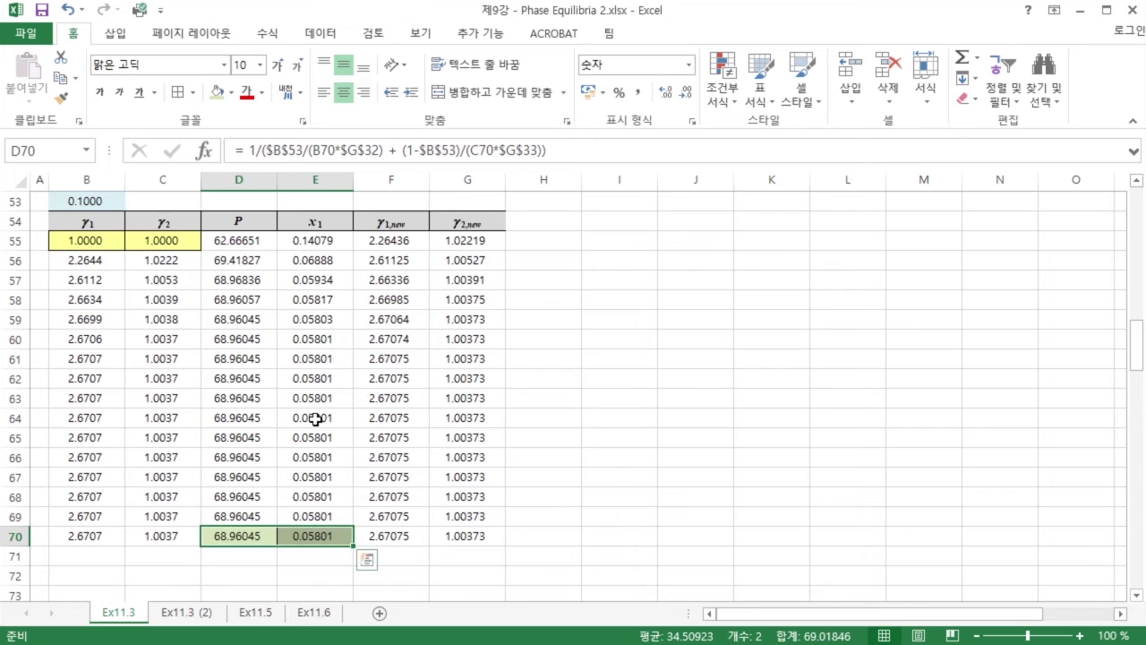
pyautogui.scroll(7, 315, 419)
pyautogui.click(234, 320)
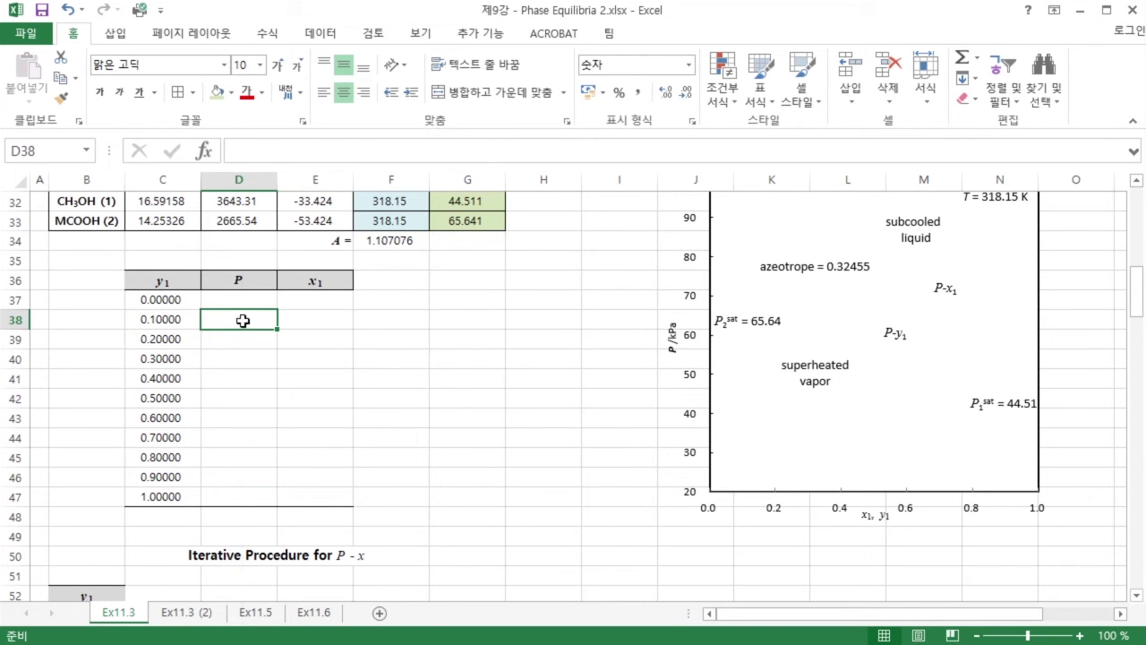
pyautogui.rightClick(243, 321)
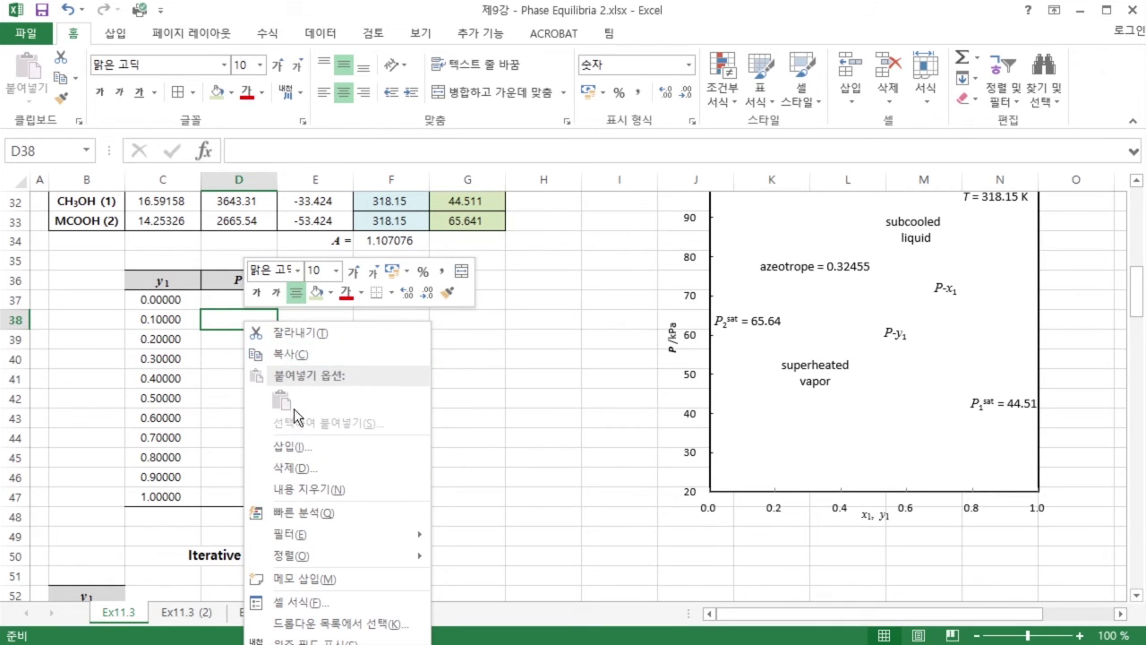
pyautogui.click(225, 322)
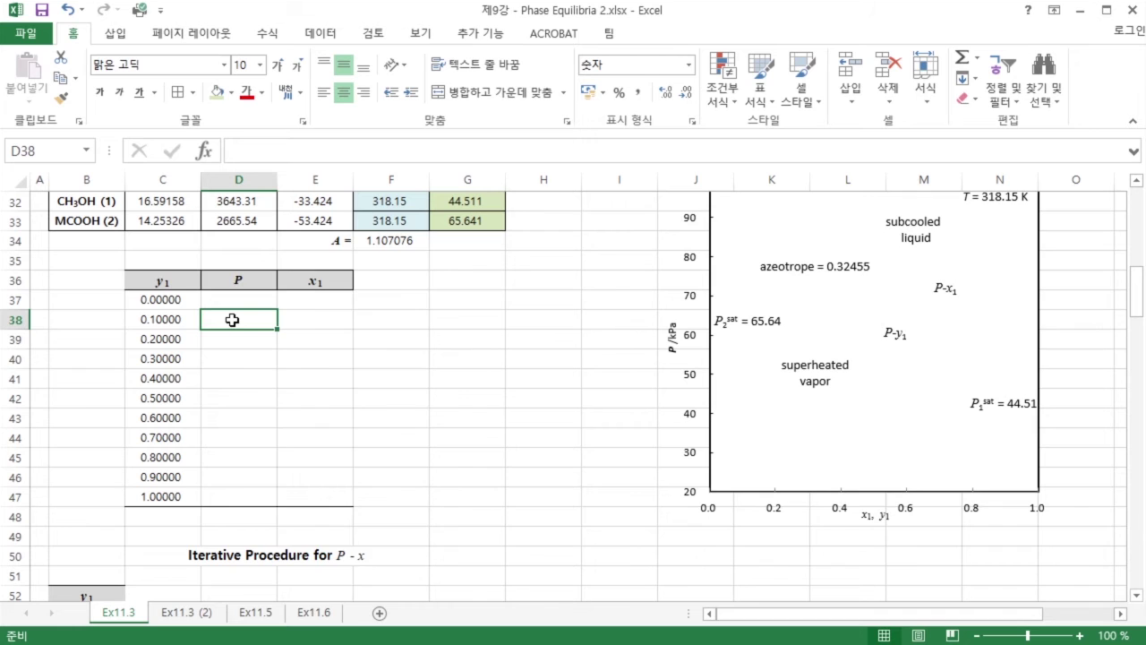
pyautogui.rightClick(232, 321)
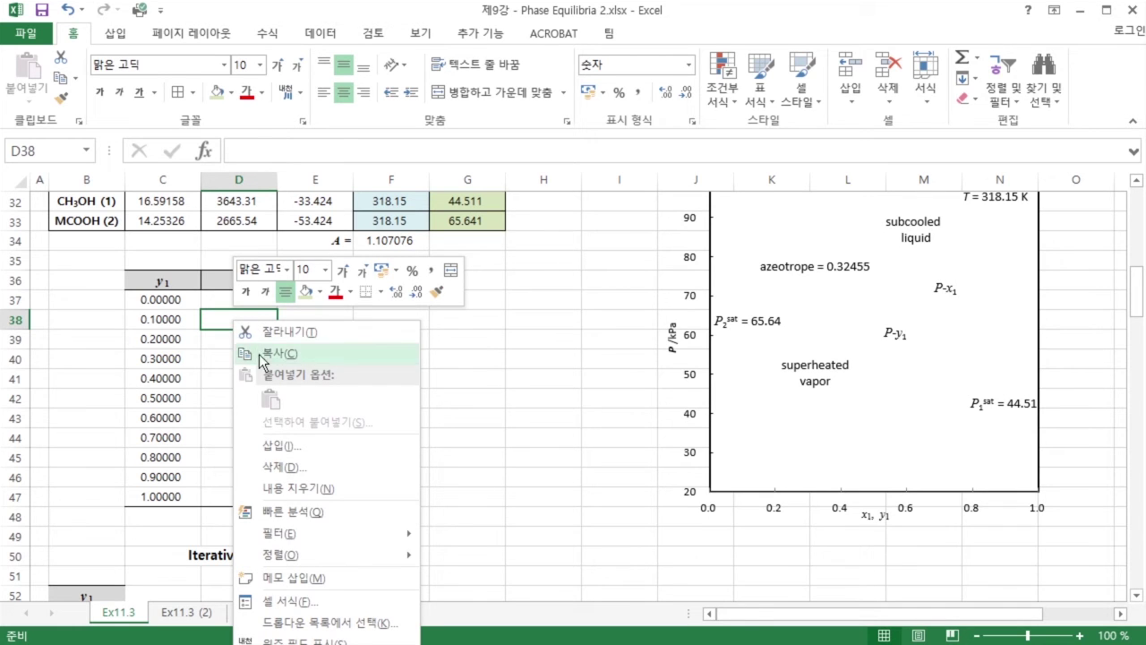
pyautogui.press('Escape')
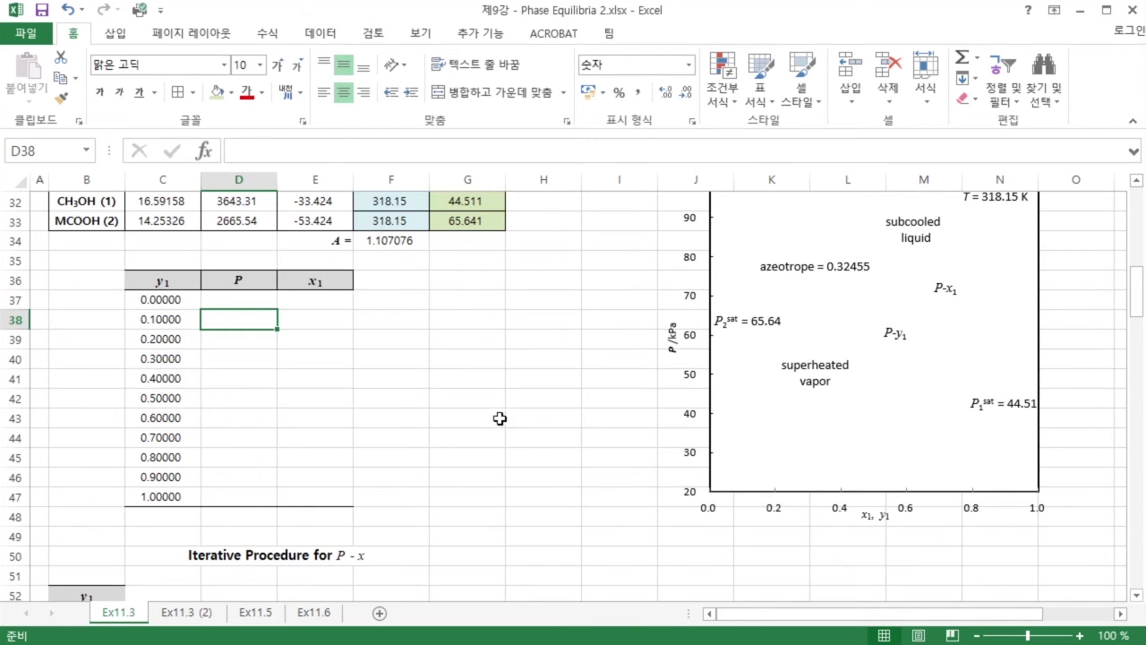
# - Copy the final P and x1 from D70:E70 and paste them as values into D38:E38 for y1 = 0.1
pyautogui.scroll(-8, 473, 412)
pyautogui.scroll(-1, 360, 450)
pyautogui.moveTo(224, 417); pyautogui.dragTo(311, 417)
pyautogui.hotkey('ctrl', 'c')
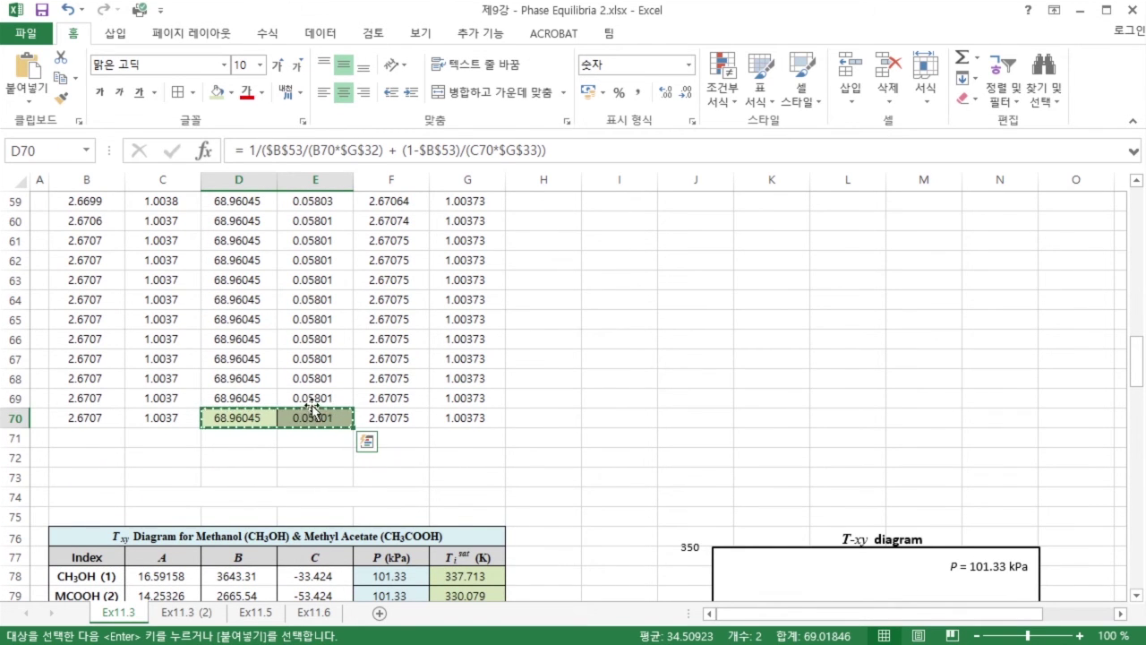
pyautogui.scroll(10, 309, 398)
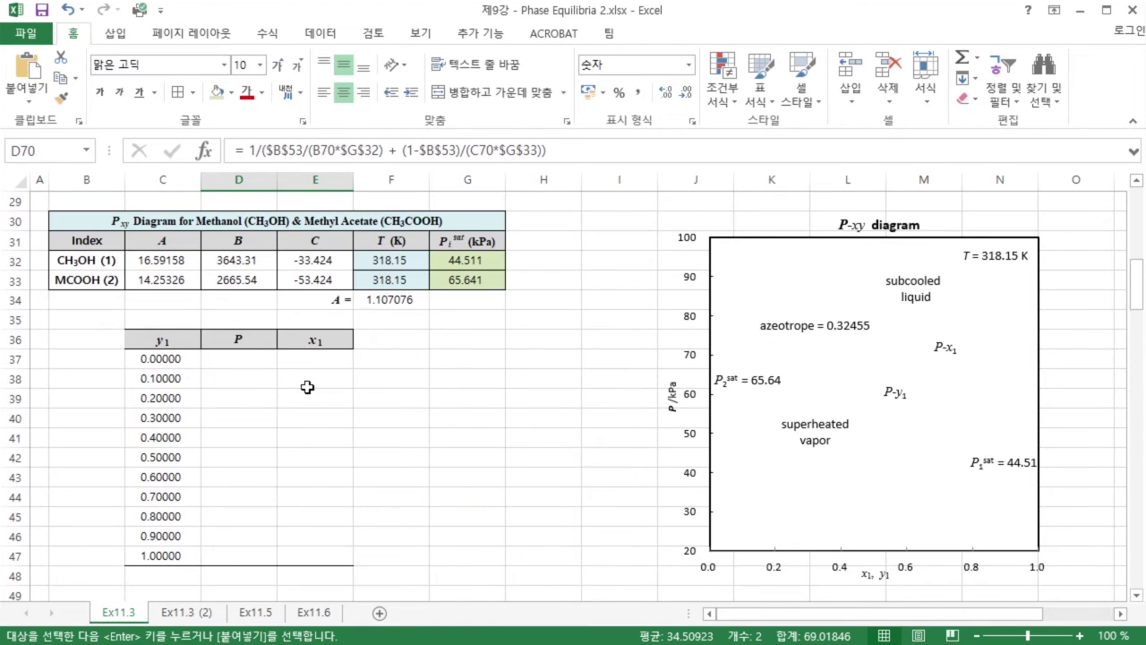
pyautogui.click(237, 379)
pyautogui.rightClick(237, 379)
pyautogui.click(304, 460)
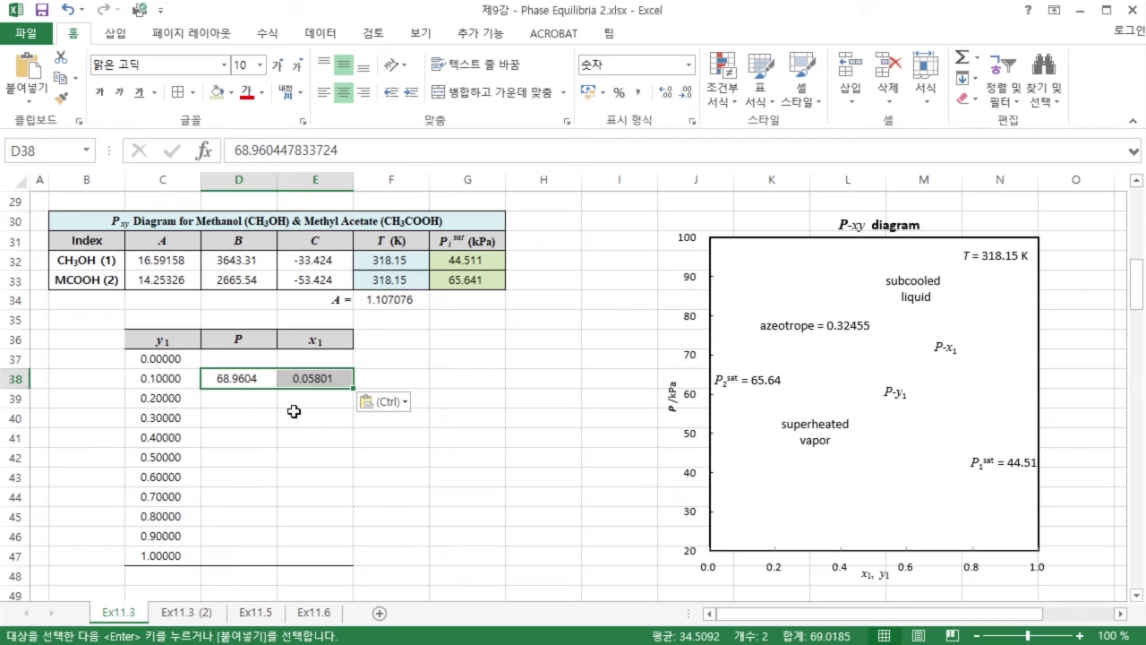
# - Set the y1 input of the iterative procedure in B53 to 0
pyautogui.scroll(-4, 124, 524)
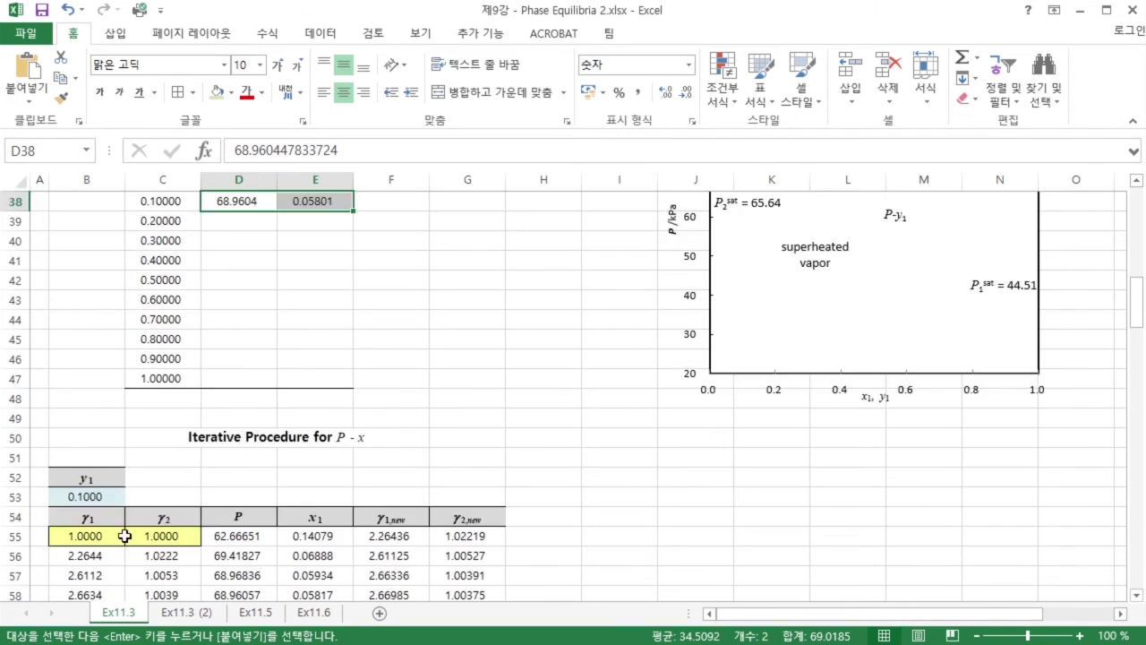
pyautogui.click(86, 436)
pyautogui.scroll(3, 307, 450)
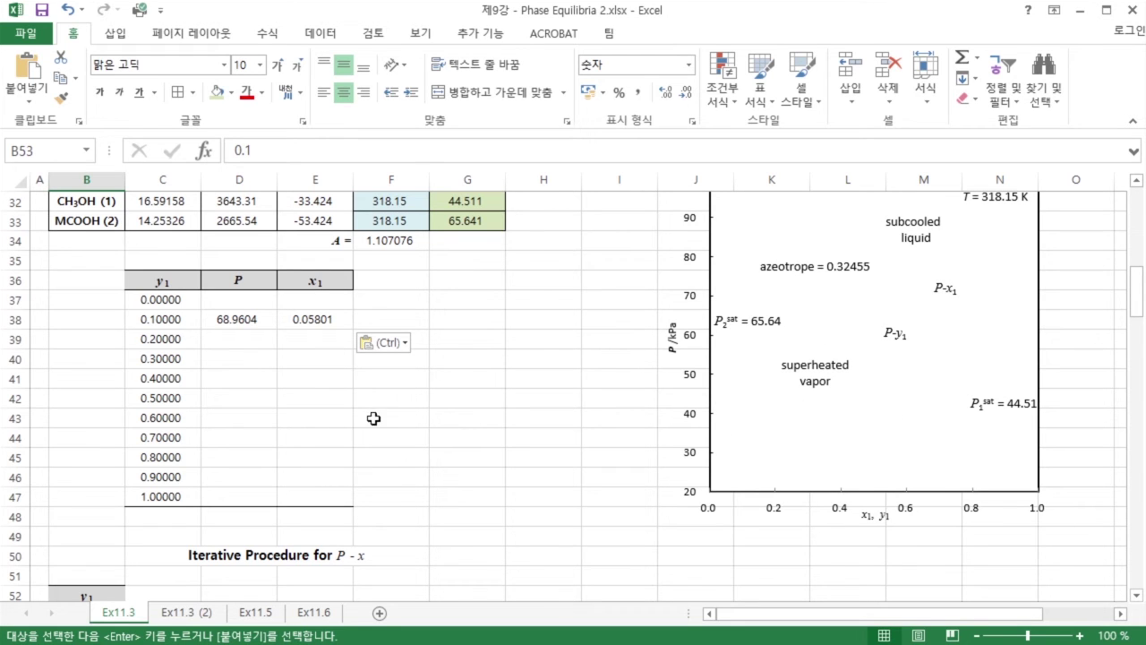
pyautogui.scroll(-4, 299, 427)
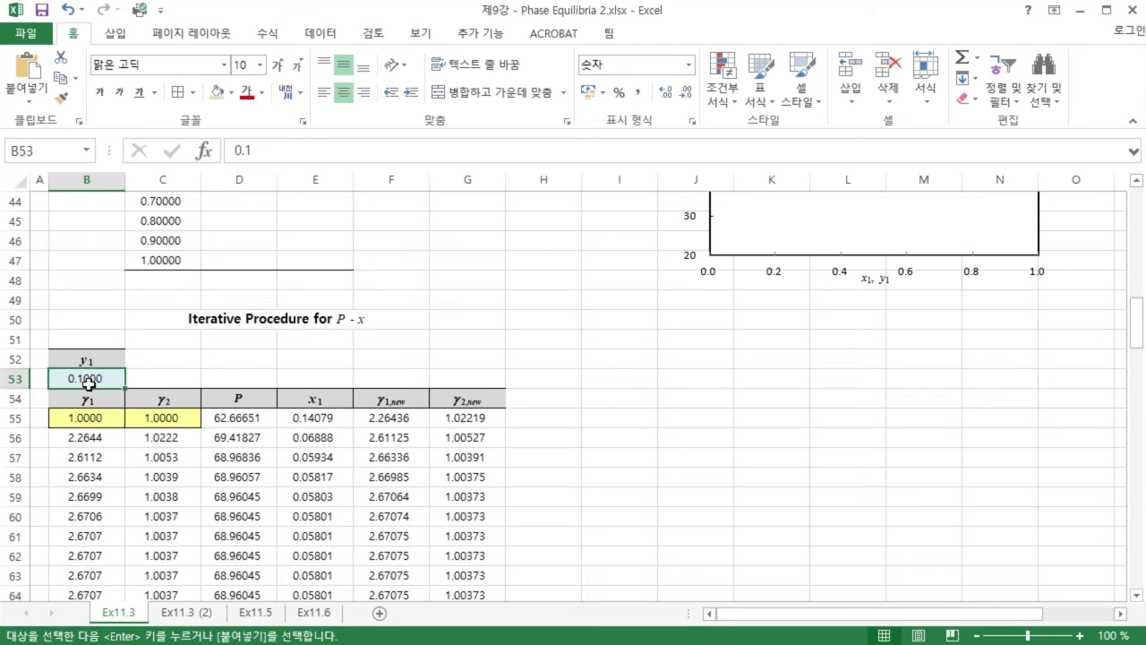
pyautogui.write('0')
pyautogui.press('Return')
# - Paste the final P and x1 from row 70 as values into D37:E37 for y1 = 0
pyautogui.scroll(-4, 249, 282)
pyautogui.click(267, 472)
pyautogui.hotkey('ctrl', 'c')
pyautogui.scroll(8, 267, 403)
pyautogui.click(238, 302)
pyautogui.rightClick(244, 304)
pyautogui.click(289, 310)
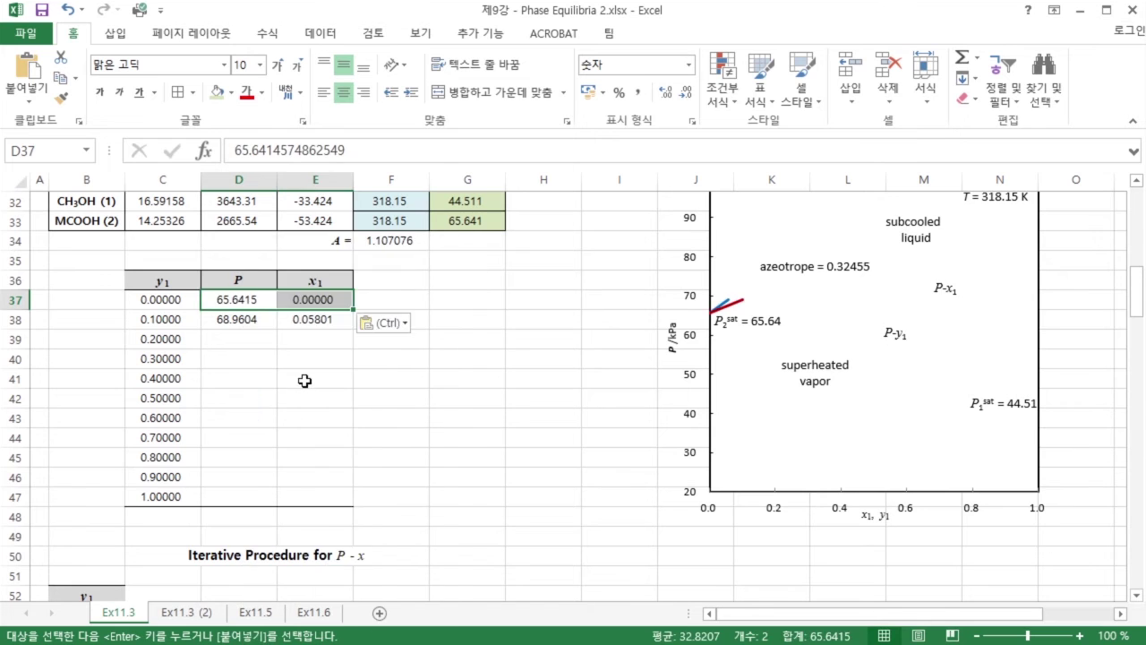
# - Set y1 in B53 to 0.2 and paste the final P and x1 as values into D39:E39
pyautogui.scroll(-3, 268, 394)
pyautogui.click(88, 443)
pyautogui.write('0.2')
pyautogui.press('Return')
pyautogui.scroll(-5, 202, 402)
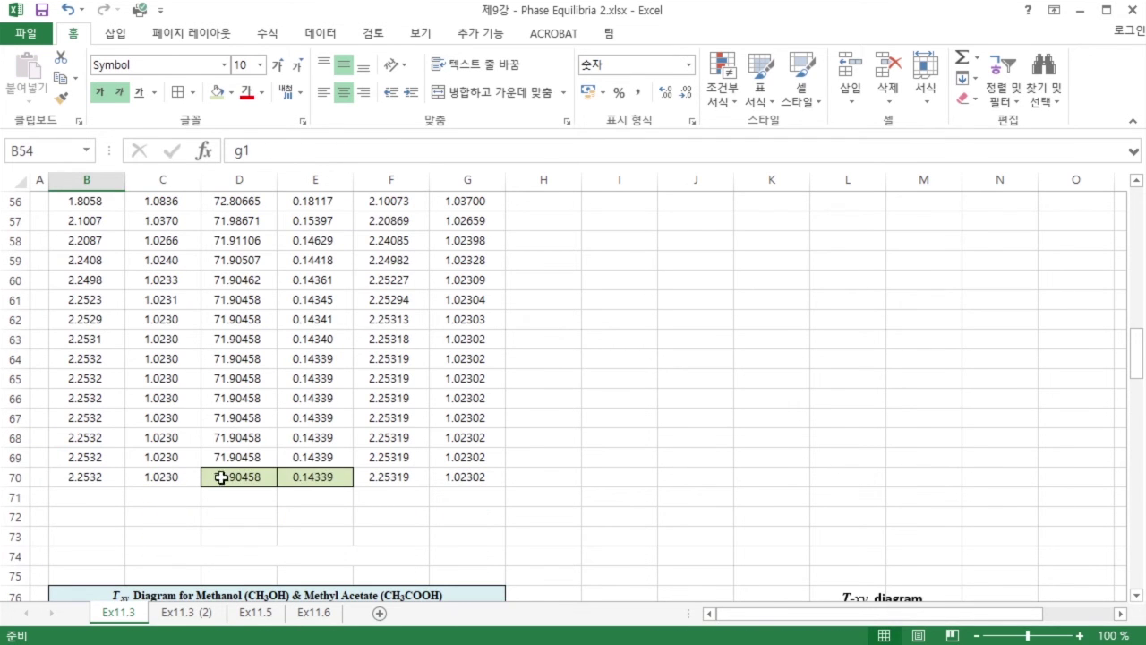
pyautogui.hotkey('ctrl', 'c')
pyautogui.scroll(9, 305, 448)
pyautogui.rightClick(230, 401)
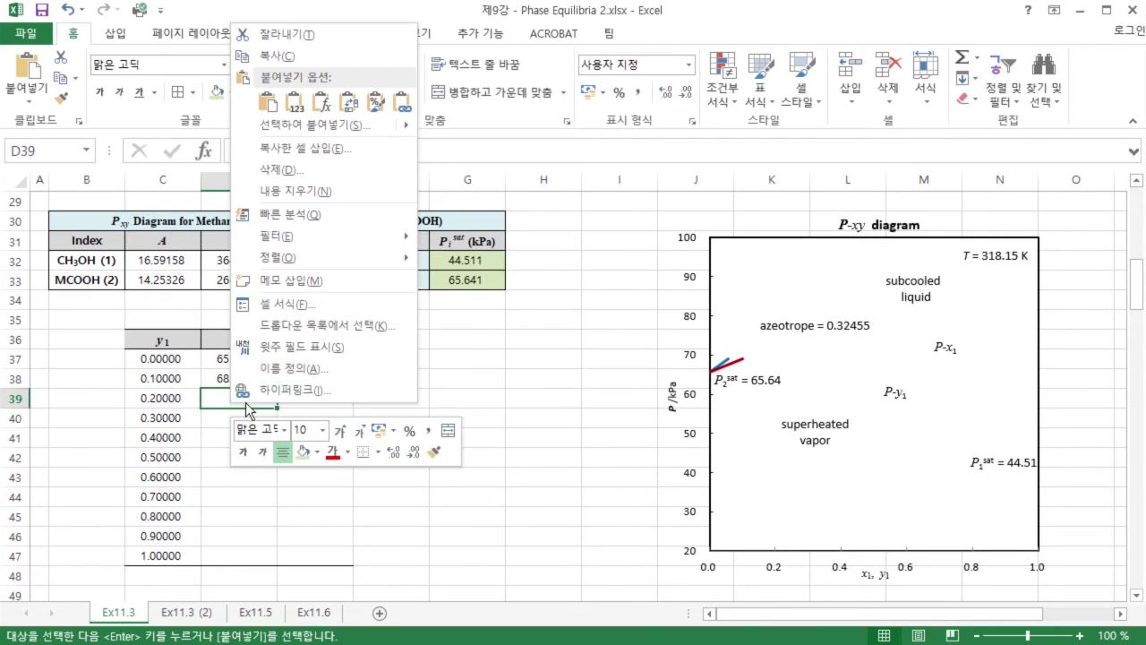
pyautogui.click(298, 114)
# - Set y1 in B53 to 0.3 and paste the final P and x1 as values into D40:E40
pyautogui.scroll(-5, 299, 268)
pyautogui.click(94, 373)
pyautogui.write('0.3')
pyautogui.press('Return')
pyautogui.scroll(-5, 301, 280)
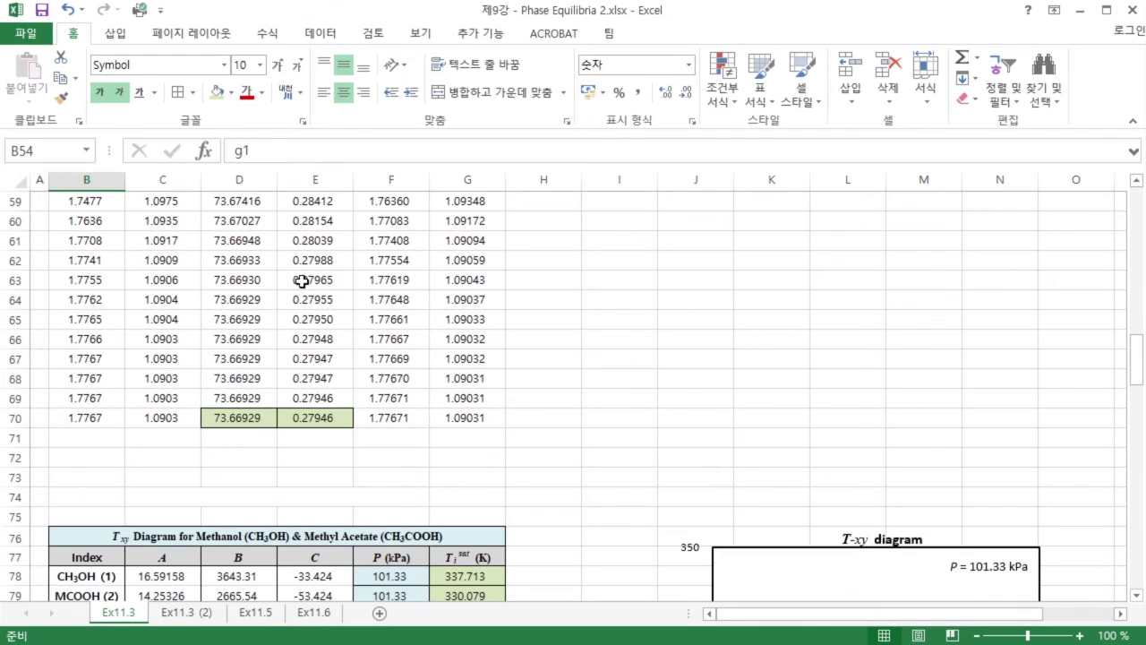
pyautogui.moveTo(239, 417); pyautogui.dragTo(307, 415)
pyautogui.hotkey('ctrl', 'c')
pyautogui.scroll(8, 269, 358)
pyautogui.rightClick(238, 299)
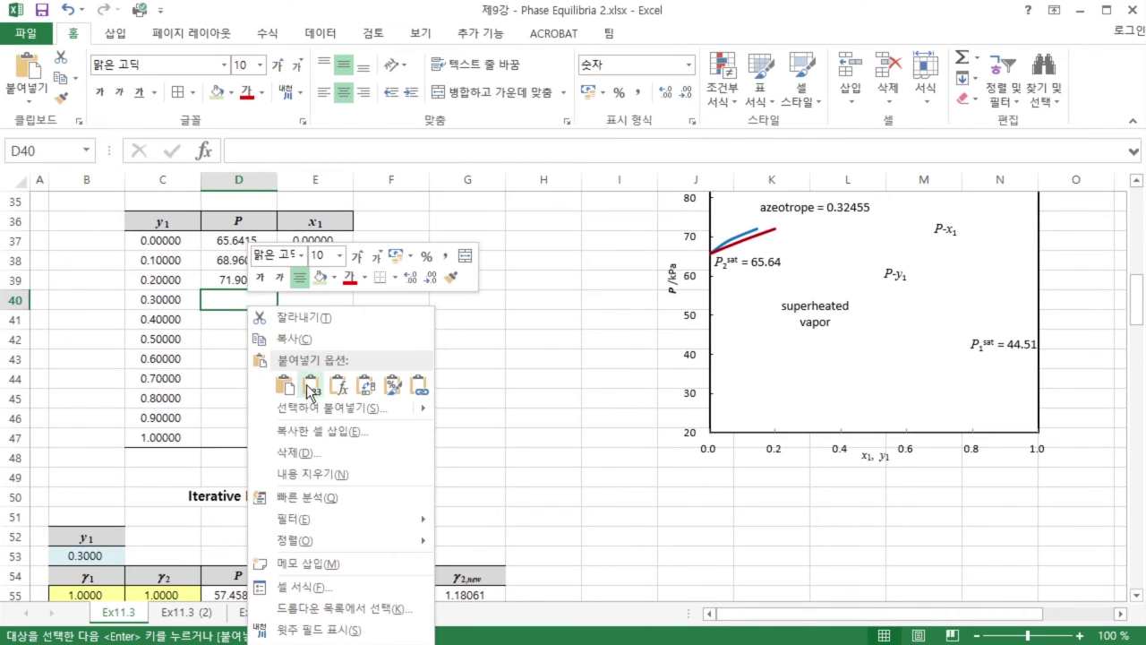
pyautogui.click(310, 390)
# - Set y1 in B53 to 0.4 and paste the final P and x1 as values into D41:E41
pyautogui.click(84, 549)
pyautogui.write('0.4')
pyautogui.press('Return')
pyautogui.scroll(-7, 258, 490)
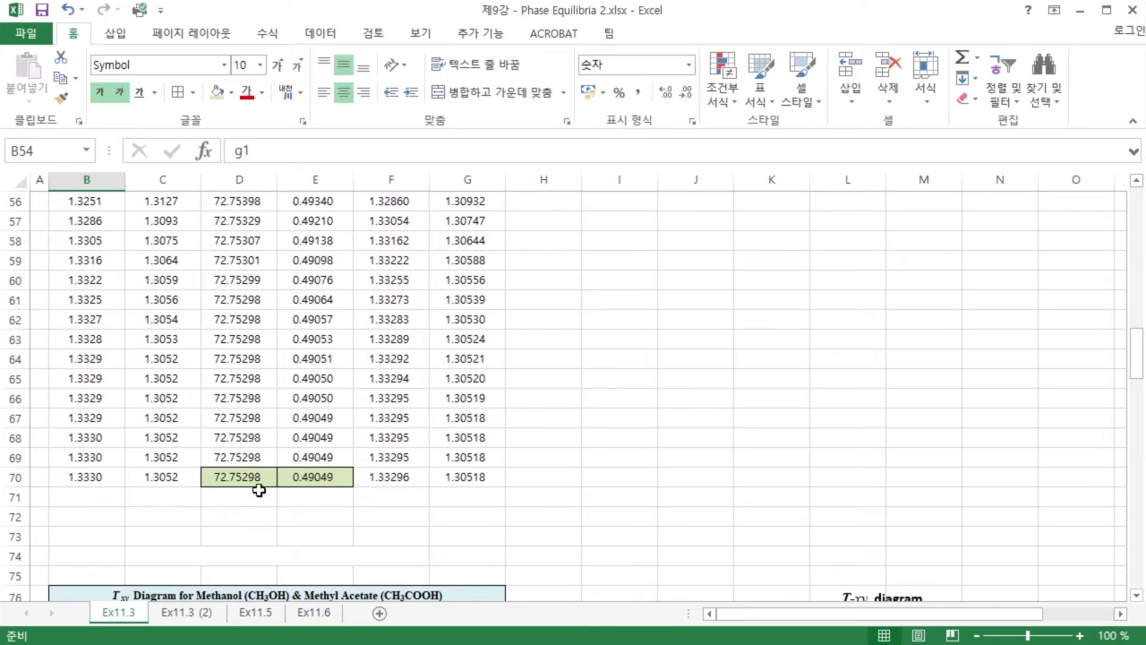
pyautogui.moveTo(240, 476); pyautogui.dragTo(289, 476)
pyautogui.hotkey('ctrl', 'c')
pyautogui.scroll(10, 269, 484)
pyautogui.rightClick(234, 500)
pyautogui.click(301, 203)
# - Set y1 in B53 to 0.5 and paste the final P and x1 from row 70 as values into D42:E42
pyautogui.scroll(-3, 235, 319)
pyautogui.click(87, 556)
pyautogui.write('0.5')
pyautogui.press('Return')
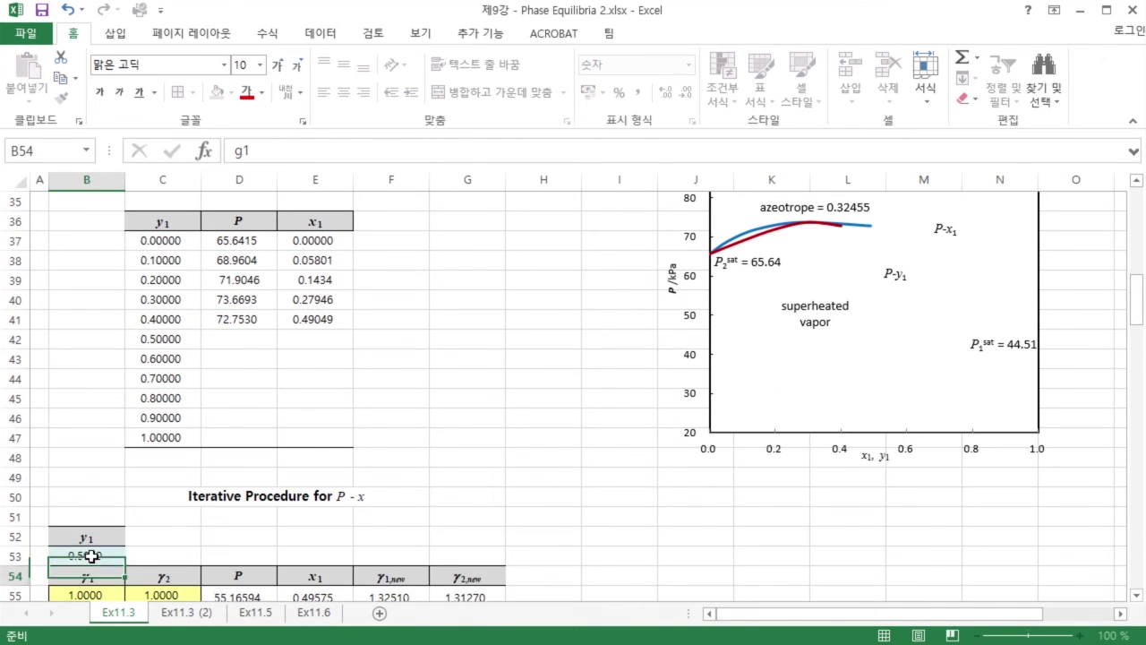
pyautogui.scroll(-5, 134, 447)
pyautogui.moveTo(240, 595); pyautogui.dragTo(314, 595)
pyautogui.hotkey('ctrl', 'c')
pyautogui.scroll(9, 266, 588)
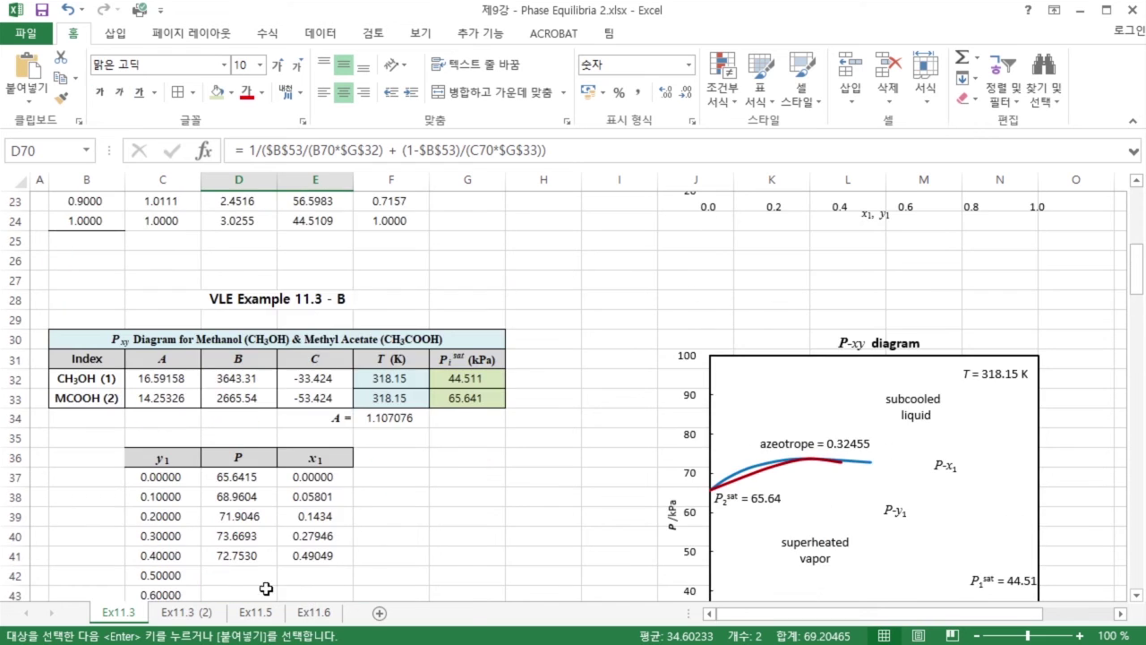
pyautogui.rightClick(238, 576)
pyautogui.click(303, 262)
# - Set y1 in B53 to 0.6 and paste the final P and x1 from row 70 as values into D43:E43
pyautogui.scroll(-5, 85, 497)
pyautogui.click(85, 498)
pyautogui.write('.6')
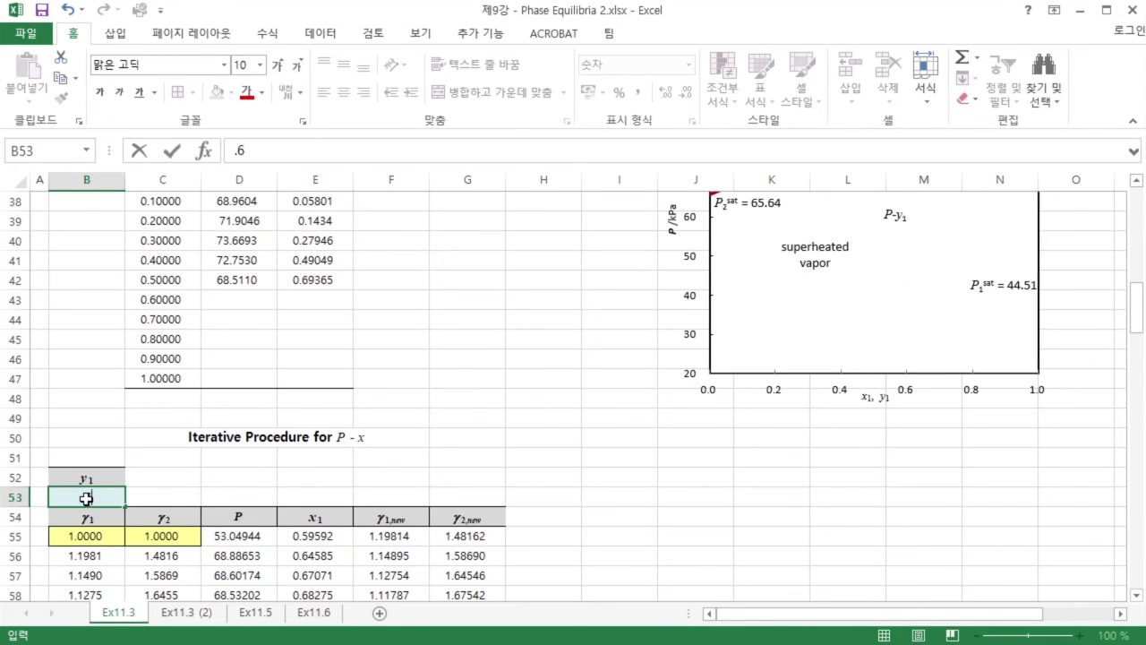
pyautogui.press('Return')
pyautogui.scroll(-6, 85, 497)
pyautogui.moveTo(224, 477); pyautogui.dragTo(299, 477)
pyautogui.hotkey('ctrl', 'c')
pyautogui.scroll(8, 299, 477)
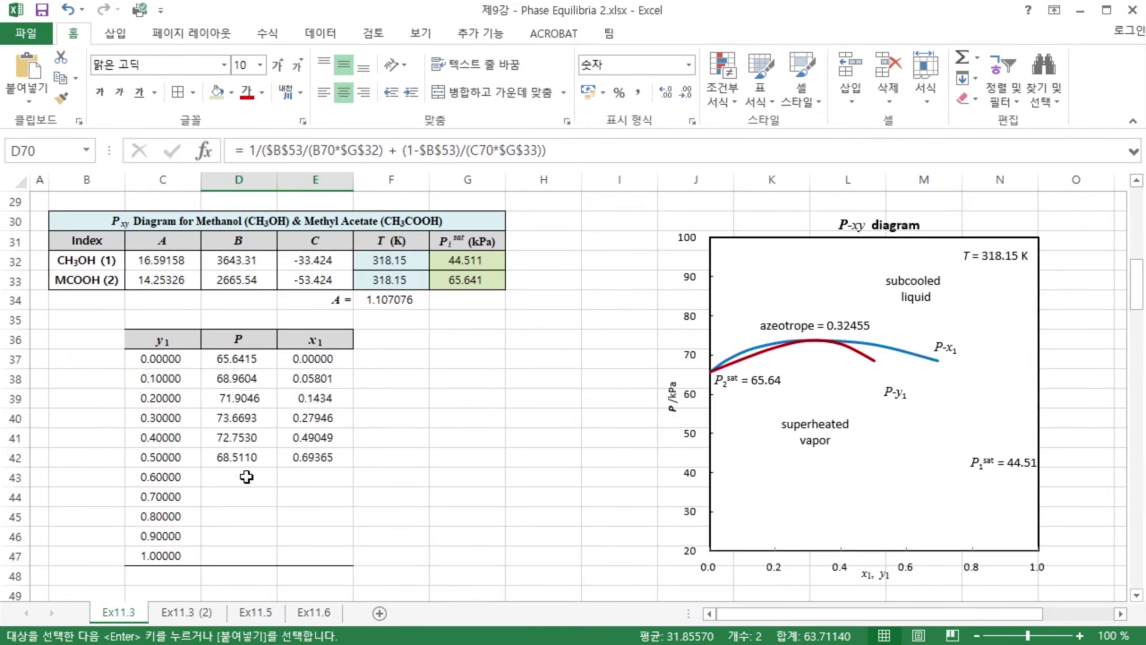
pyautogui.rightClick(245, 476)
pyautogui.click(310, 177)
# - Set y1 in B53 to 0.7 and paste the final P and x1 from row 70 as values into D44:E44
pyautogui.scroll(-5, 90, 376)
pyautogui.click(90, 378)
pyautogui.write('.7')
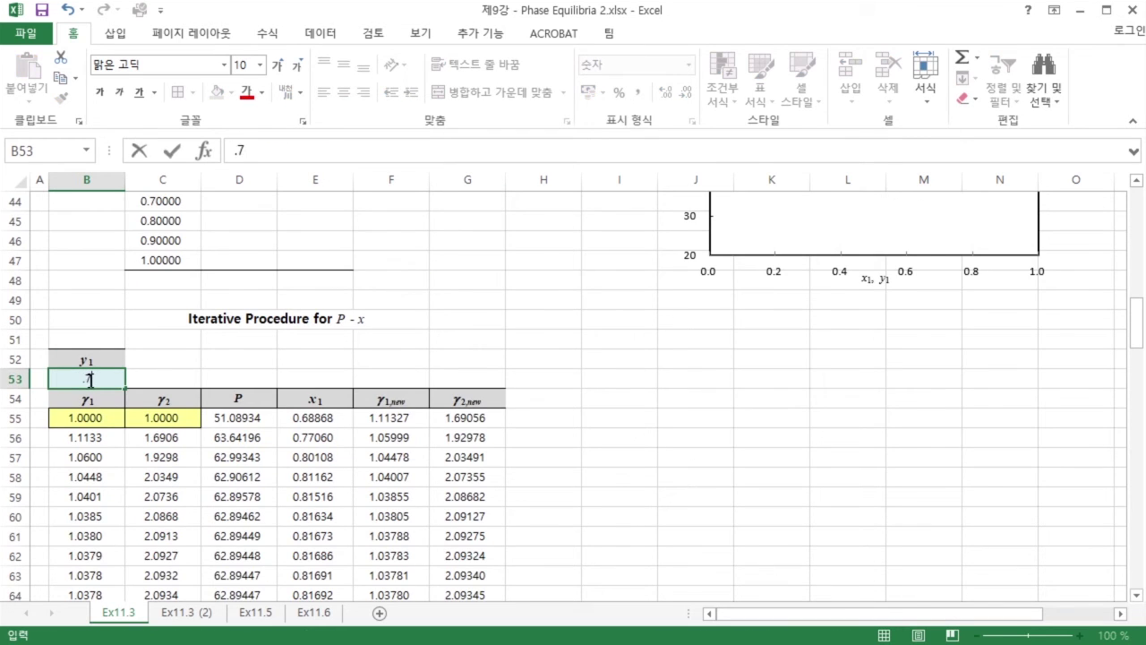
pyautogui.press('Return')
pyautogui.scroll(-4, 225, 475)
pyautogui.moveTo(225, 475); pyautogui.dragTo(301, 476)
pyautogui.hotkey('ctrl', 'c')
pyautogui.scroll(8, 269, 465)
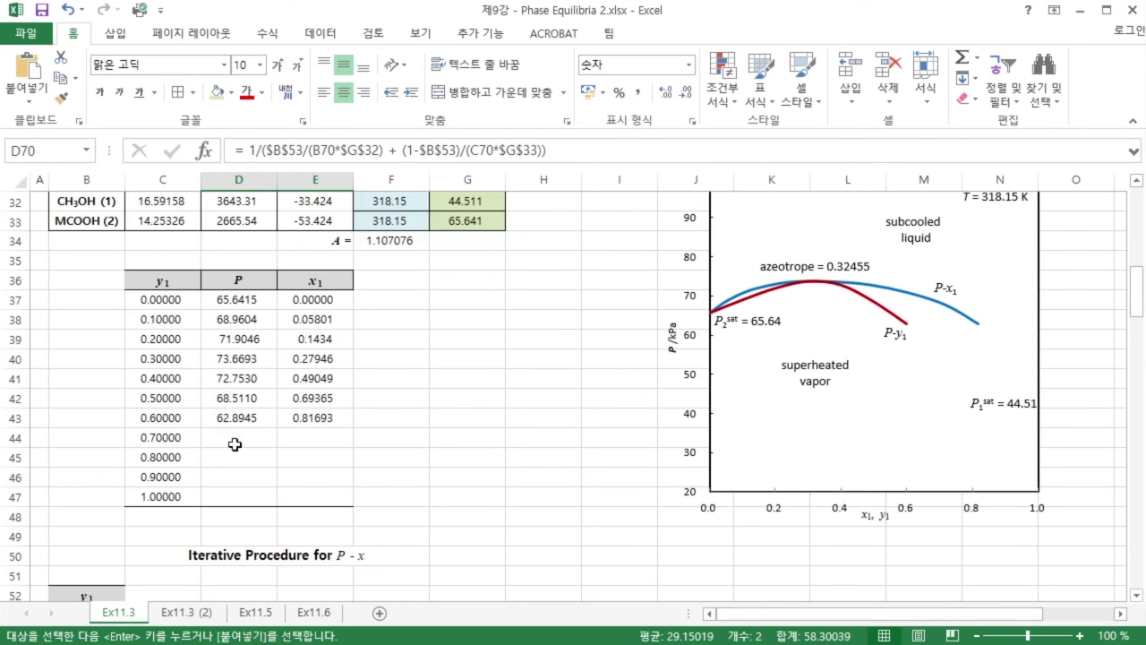
pyautogui.rightClick(235, 444)
pyautogui.click(304, 97)
# - Set y1 in B53 to 0.8 and paste the final P and x1 from row 70 as values into D45:E45
pyautogui.scroll(-4, 93, 379)
pyautogui.click(94, 379)
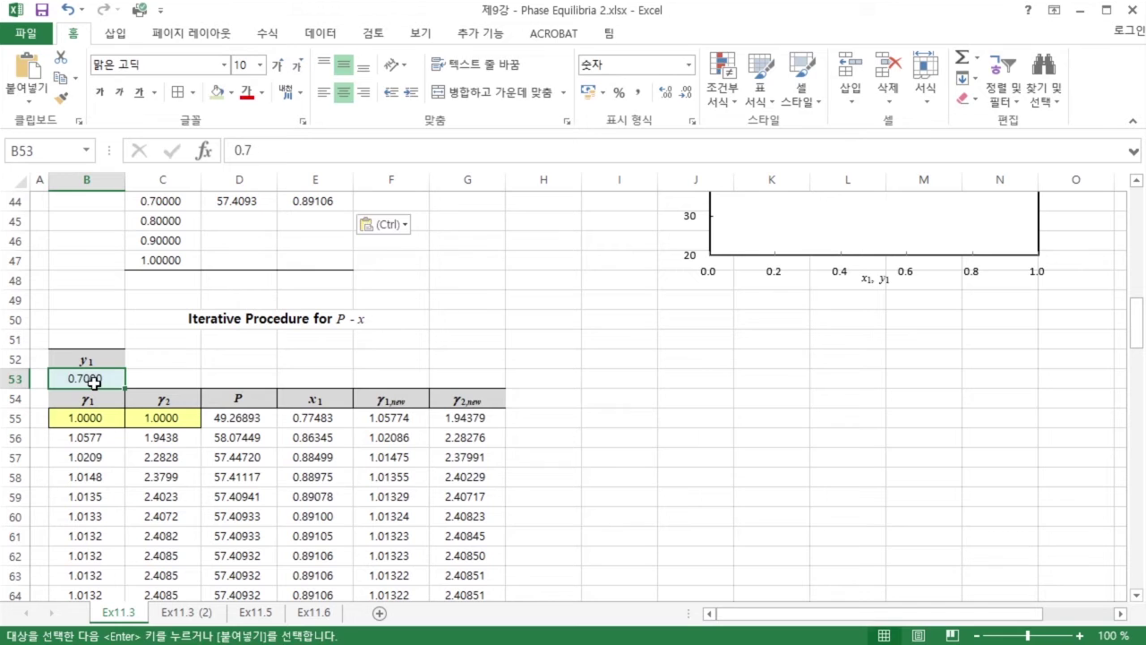
pyautogui.write('.8')
pyautogui.press('Return')
pyautogui.scroll(-4, 93, 379)
pyautogui.moveTo(230, 476); pyautogui.dragTo(302, 475)
pyautogui.hotkey('ctrl', 'c')
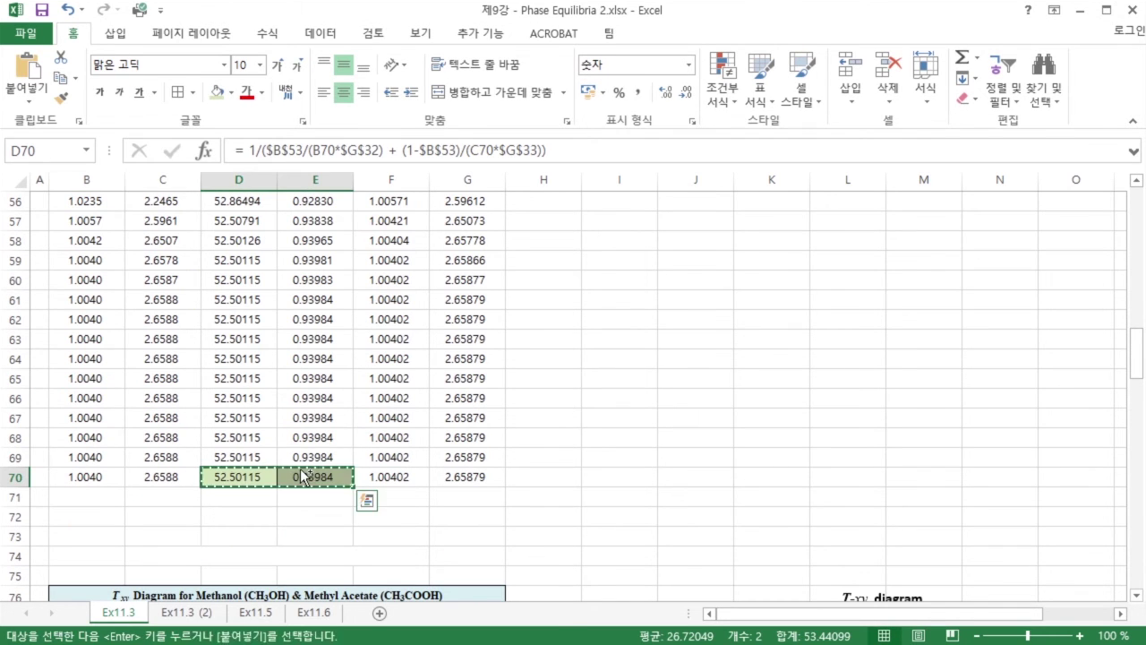
pyautogui.scroll(8, 302, 476)
pyautogui.rightClick(243, 458)
pyautogui.click(304, 159)
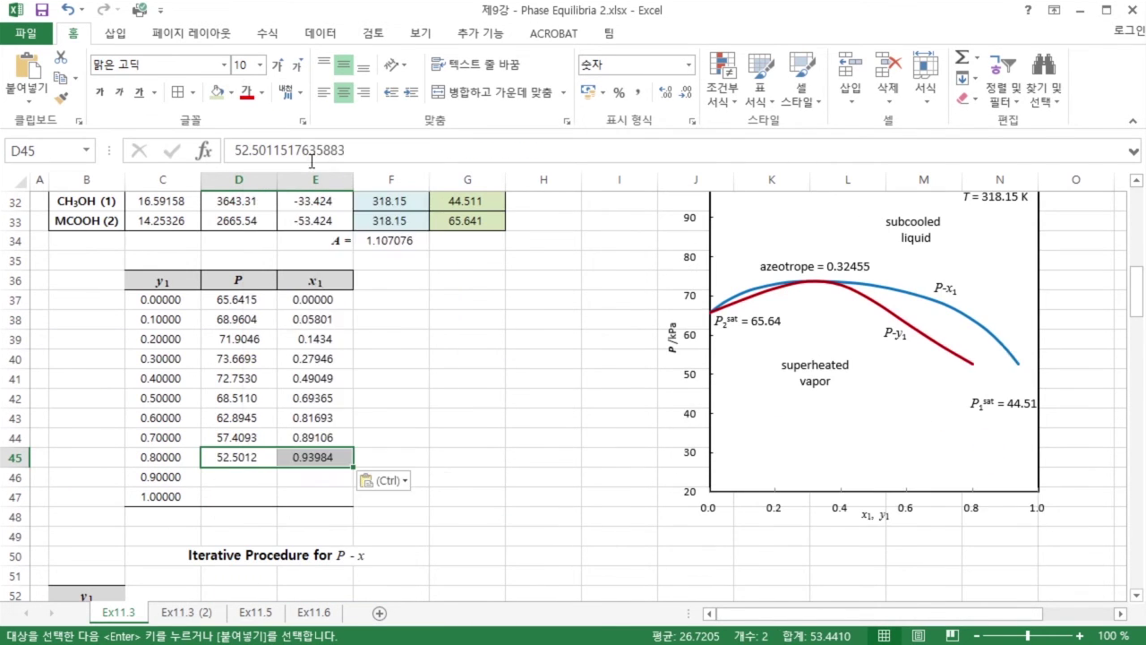
# - Set y1 in B53 to 0.9 and paste the final P and x1 from row 70 as values into D46:E46
pyautogui.scroll(-4, 179, 358)
pyautogui.click(86, 380)
pyautogui.write('.9')
pyautogui.press('Return')
pyautogui.scroll(-5, 235, 376)
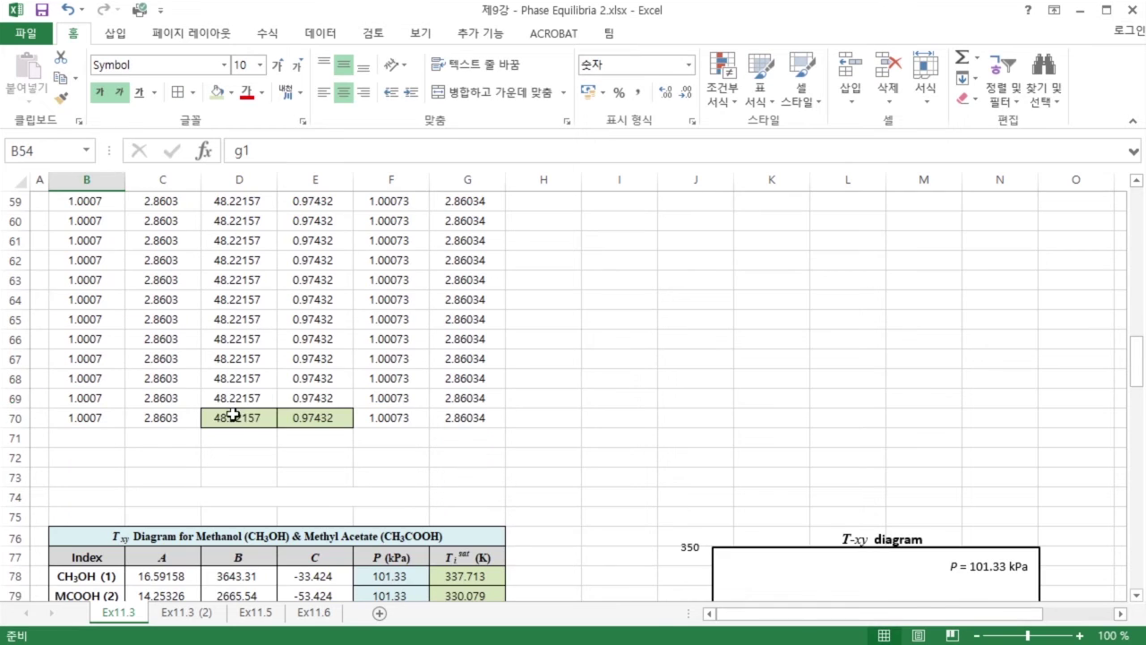
pyautogui.moveTo(233, 413); pyautogui.dragTo(301, 417)
pyautogui.hotkey('ctrl', 'c')
pyautogui.scroll(8, 301, 417)
pyautogui.rightClick(239, 418)
pyautogui.click(301, 111)
# - Set y1 in B53 to 1 and paste the final P and x1 from row 70 as values into D47:E47
pyautogui.scroll(-3, 98, 394)
pyautogui.click(86, 379)
pyautogui.write('1')
pyautogui.press('Return')
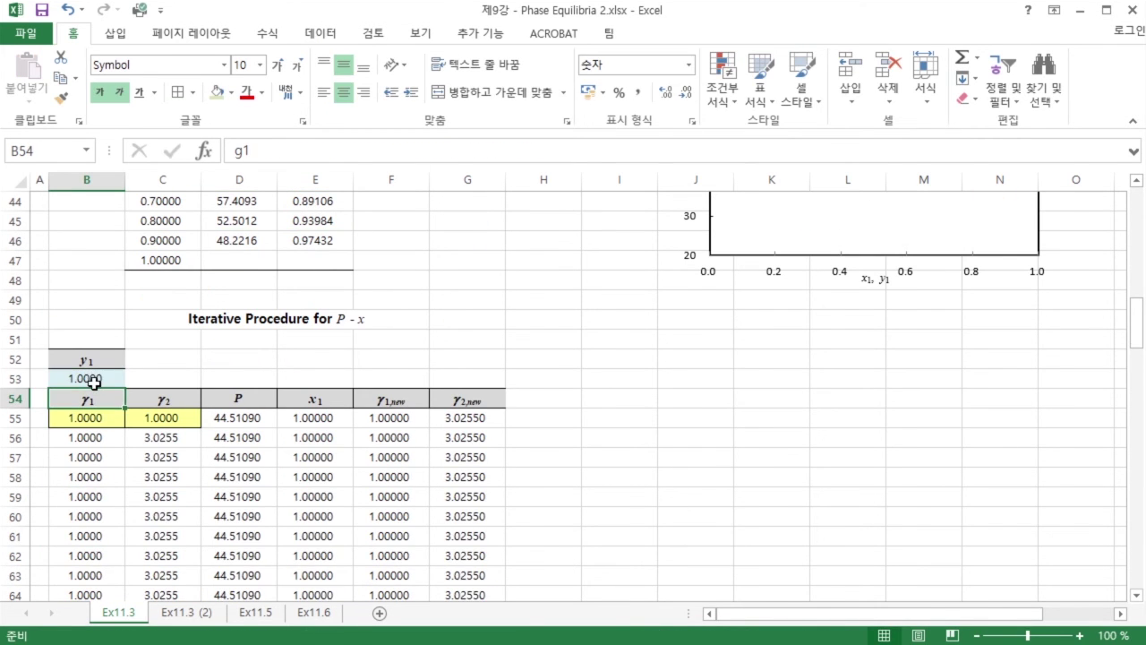
pyautogui.scroll(-4, 94, 383)
pyautogui.moveTo(218, 463); pyautogui.dragTo(310, 468)
pyautogui.hotkey('ctrl', 'c')
pyautogui.scroll(5, 310, 468)
pyautogui.click(234, 317)
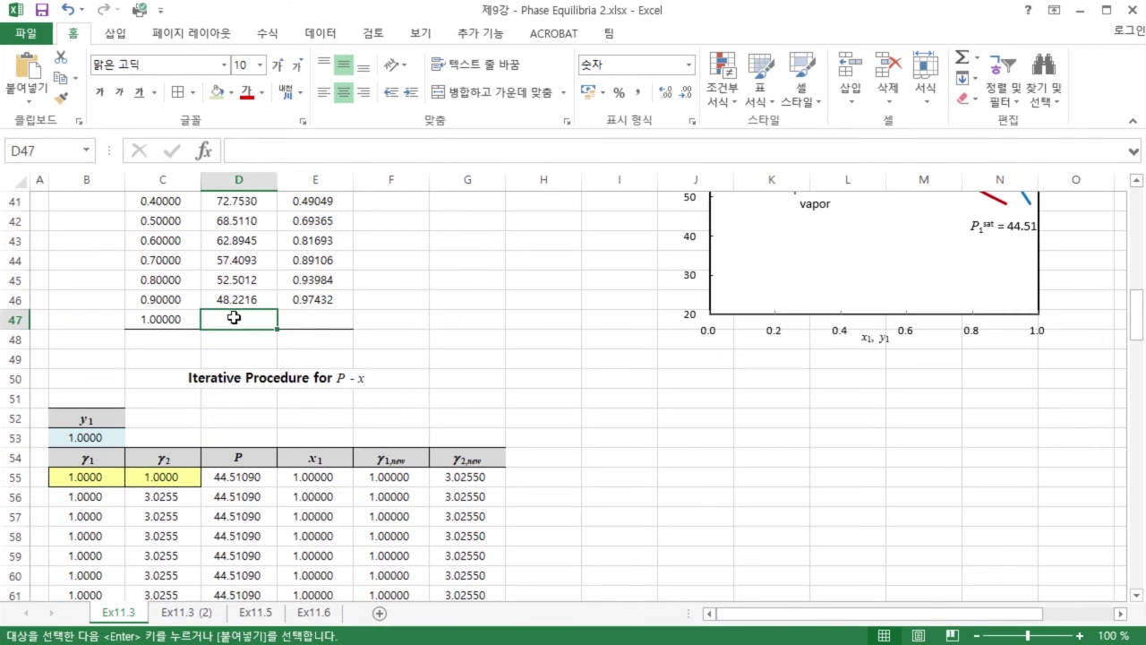
pyautogui.rightClick(233, 318)
pyautogui.click(297, 396)
# - Insert a blank row at row 41, between y1 = 0.3 and y1 = 0.4 in the results table
pyautogui.scroll(4, 529, 390)
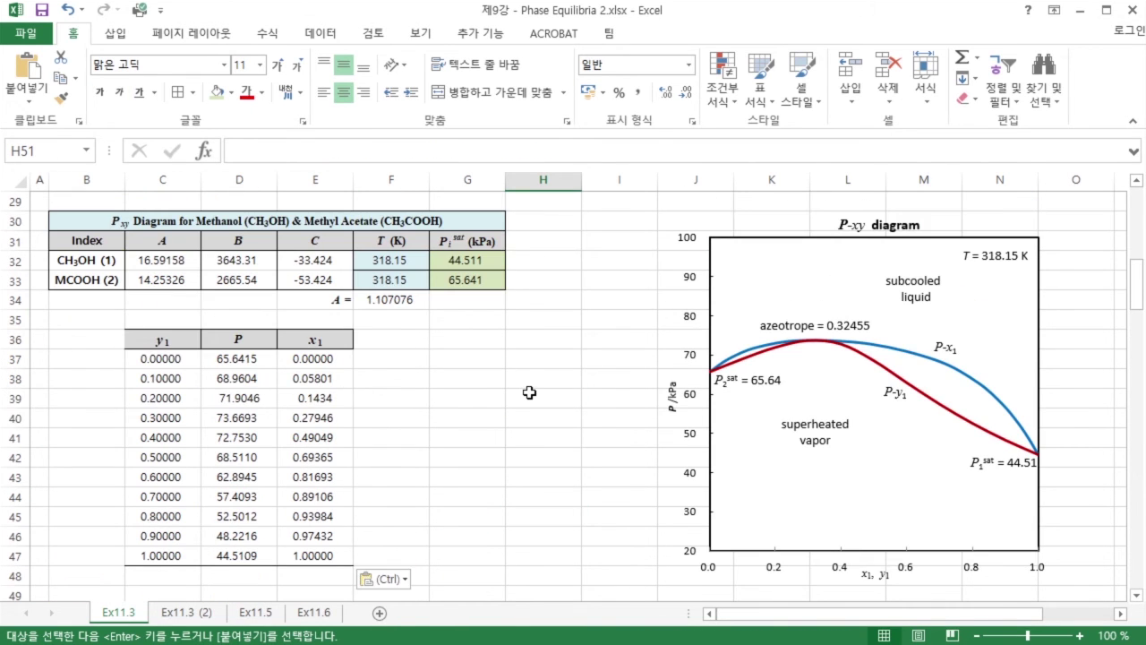
pyautogui.scroll(1, 529, 392)
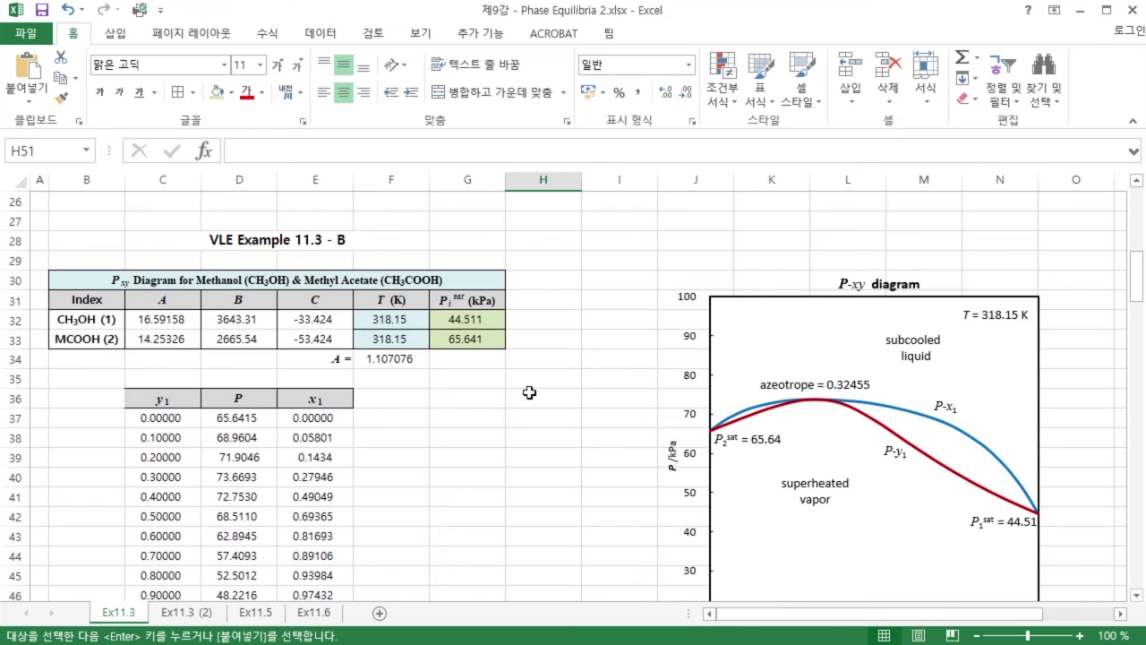
pyautogui.scroll(-2, 459, 383)
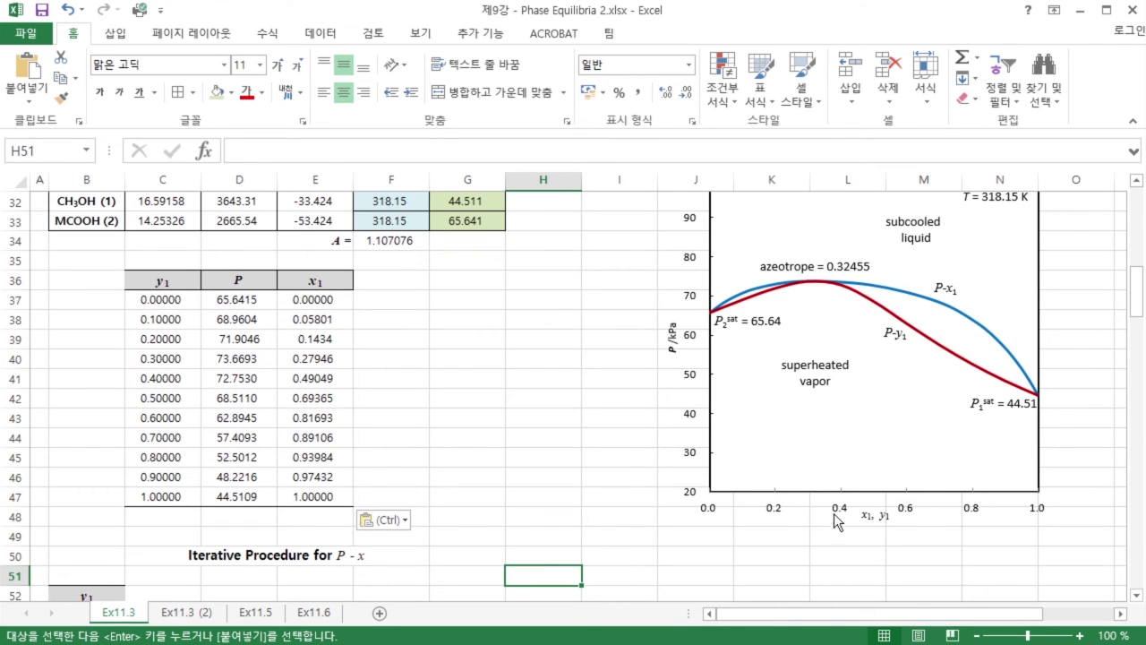
pyautogui.click(14, 377)
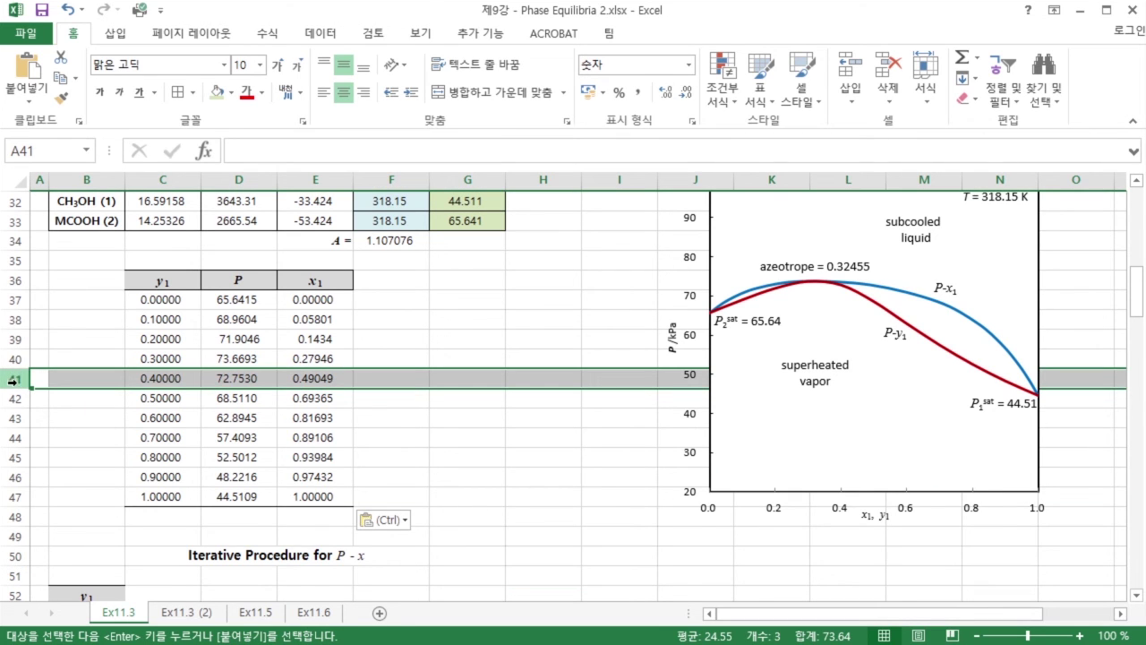
pyautogui.rightClick(14, 379)
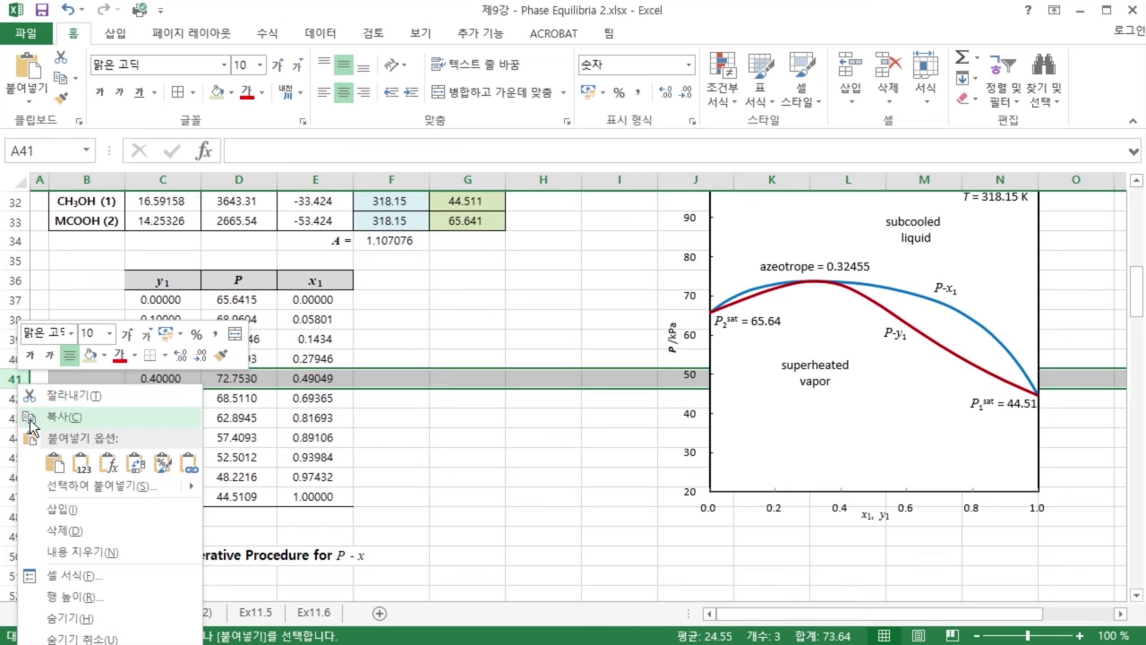
pyautogui.moveTo(57, 499)
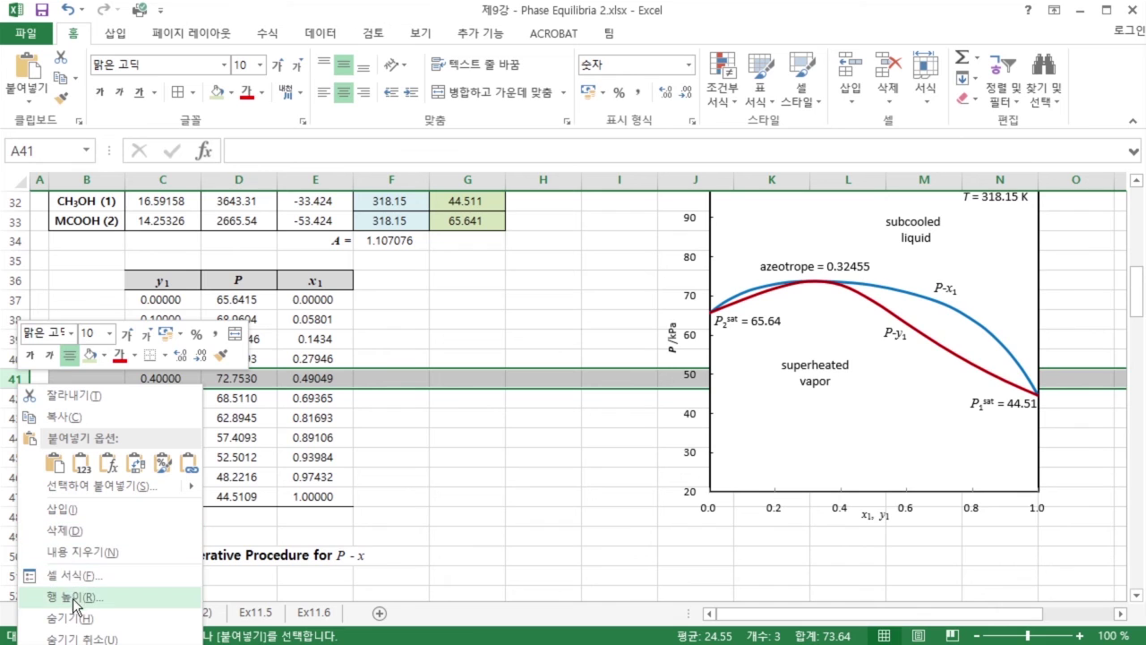
pyautogui.rightClick(12, 386)
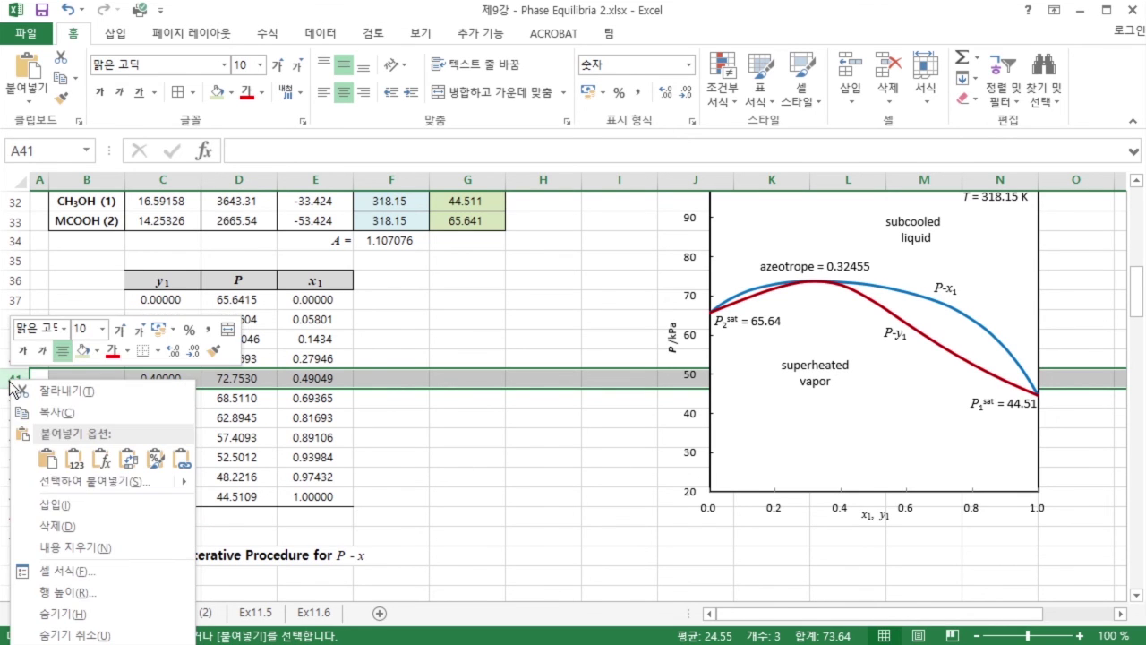
pyautogui.click(52, 504)
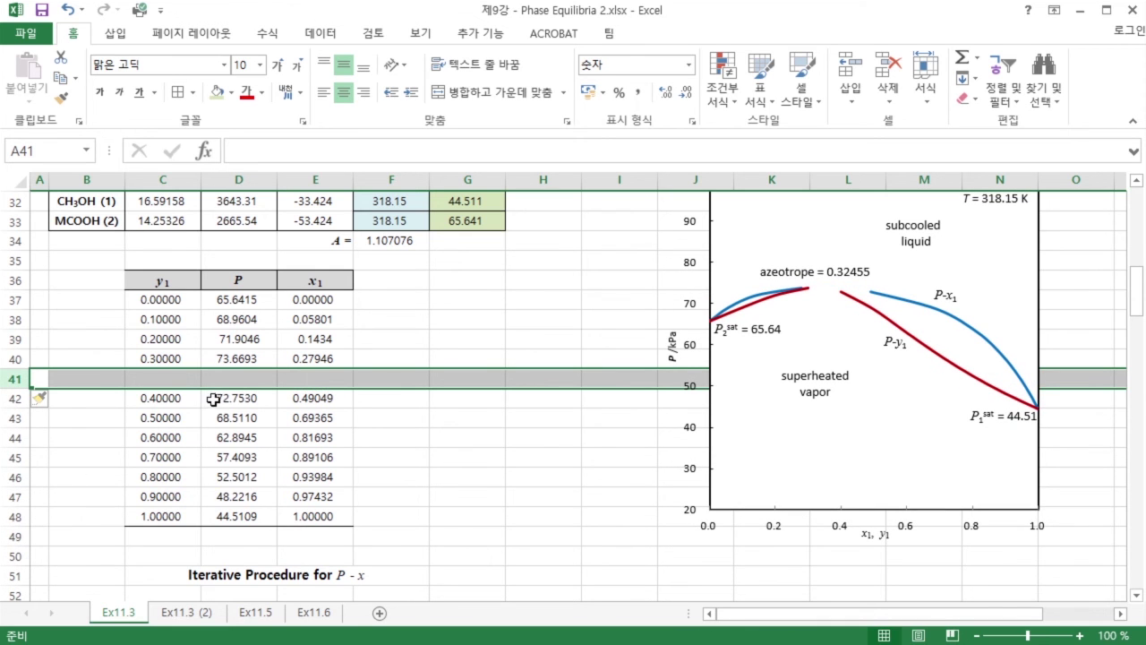
pyautogui.scroll(-2, 187, 376)
pyautogui.scroll(2, 195, 370)
pyautogui.scroll(8, 194, 370)
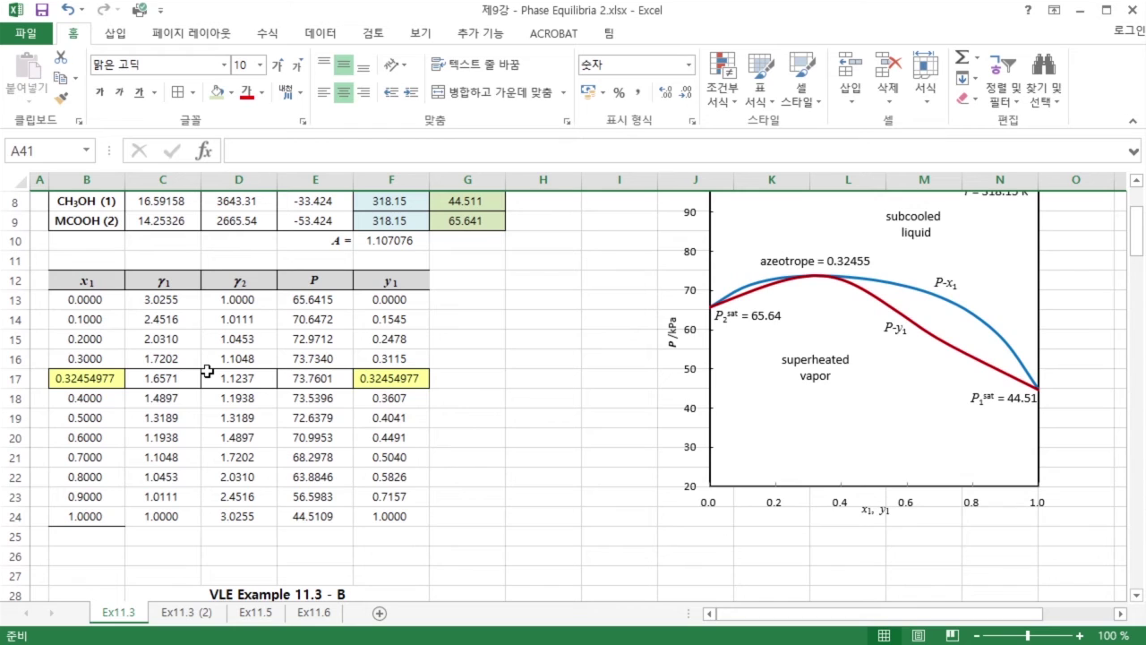
pyautogui.click(100, 381)
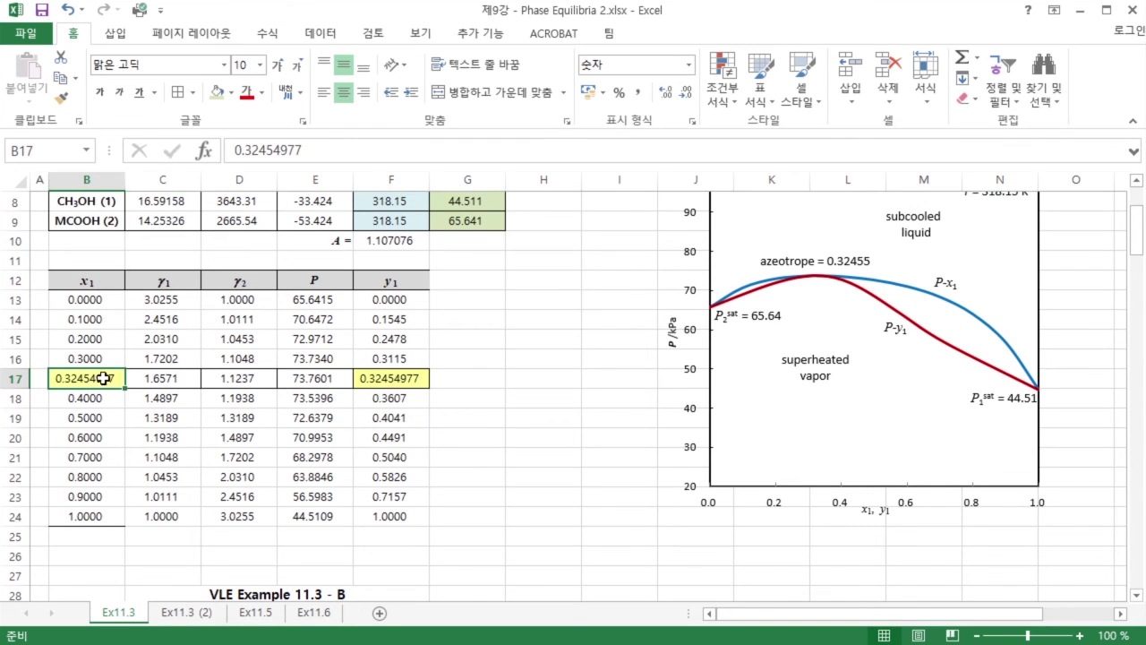
pyautogui.moveTo(232, 150); pyautogui.dragTo(316, 143)
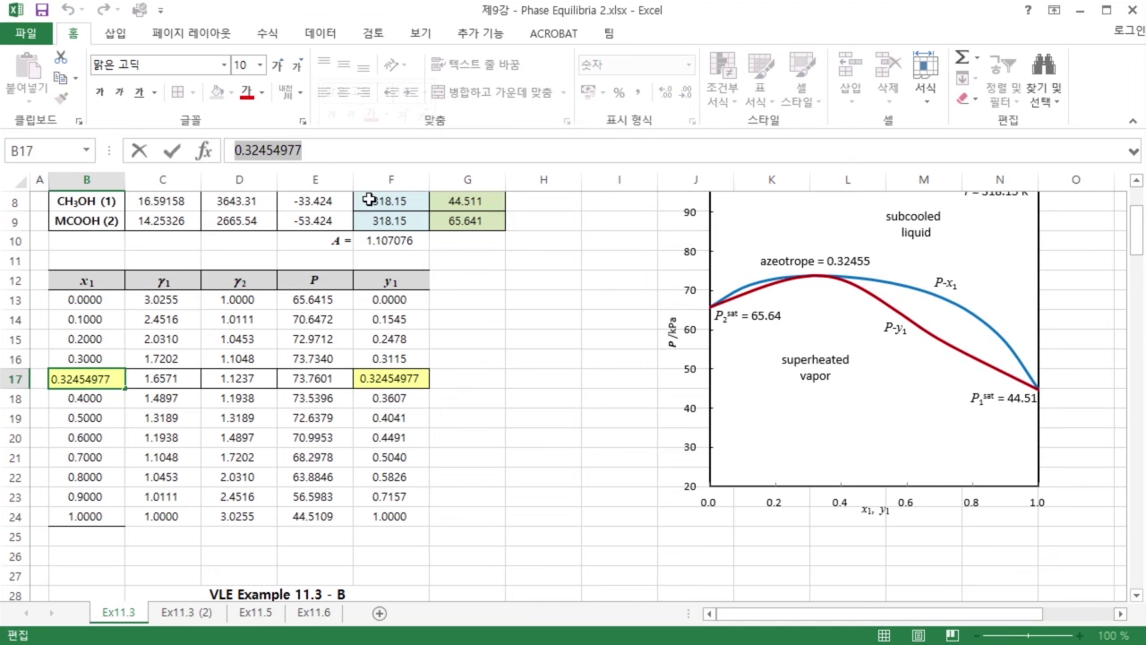
pyautogui.scroll(-11, 372, 202)
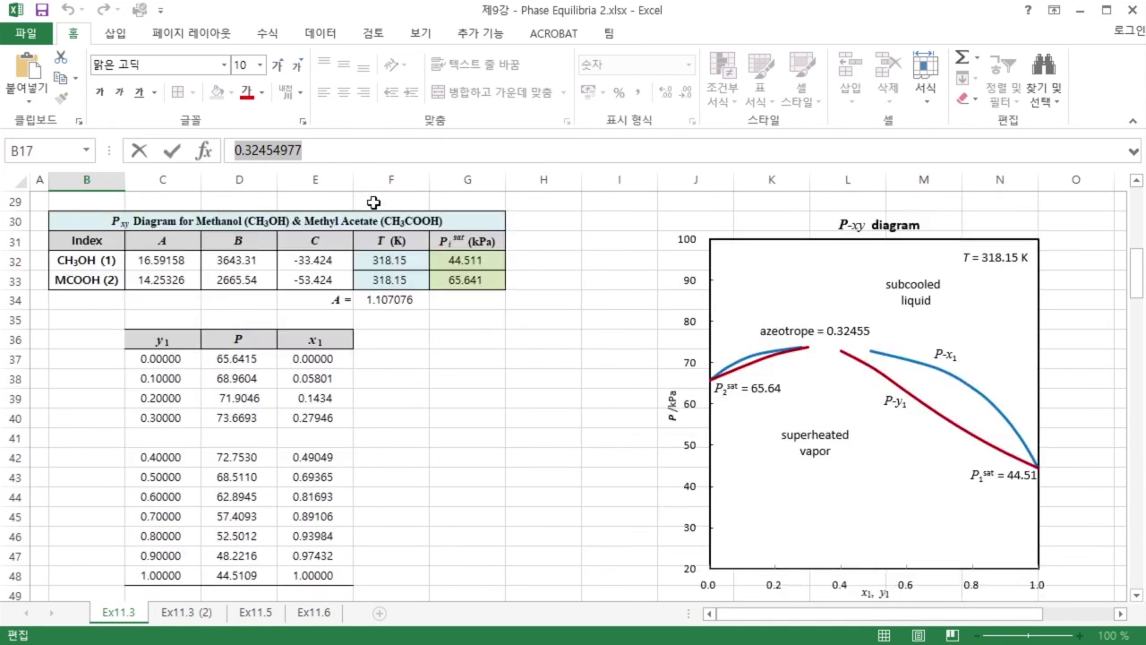
pyautogui.scroll(-3, 375, 202)
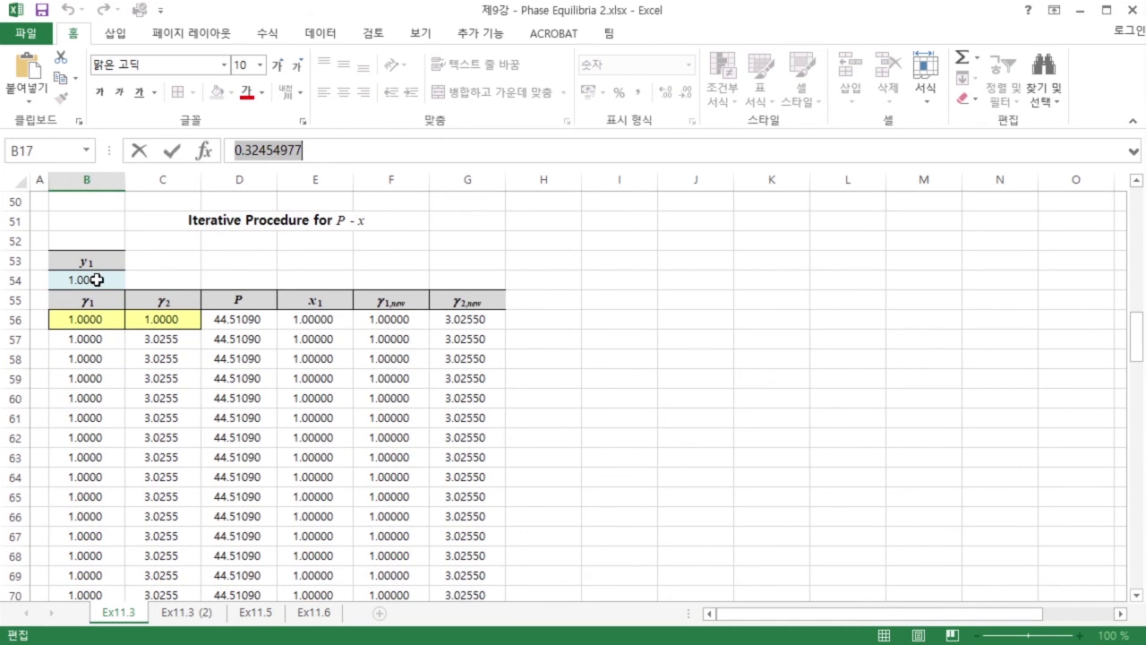
pyautogui.click(95, 280)
pyautogui.rightClick(96, 281)
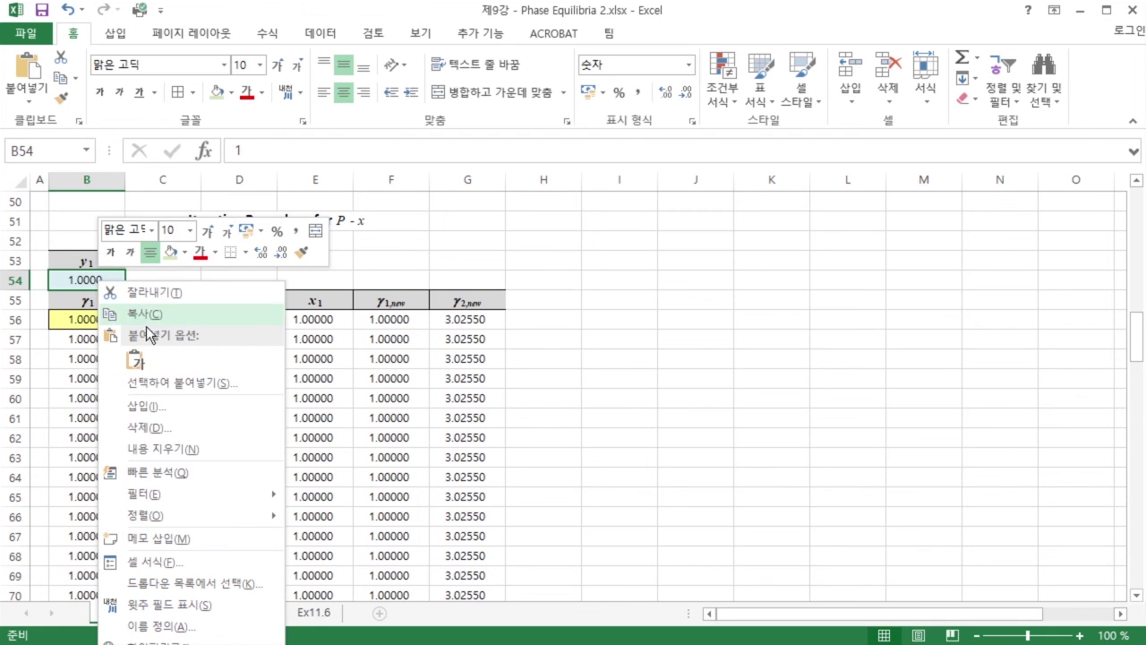
pyautogui.click(510, 226)
# - Copy the azeotrope composition 0.32454977 from B17 and paste it as a value into the y1 cell B54
pyautogui.scroll(14, 526, 229)
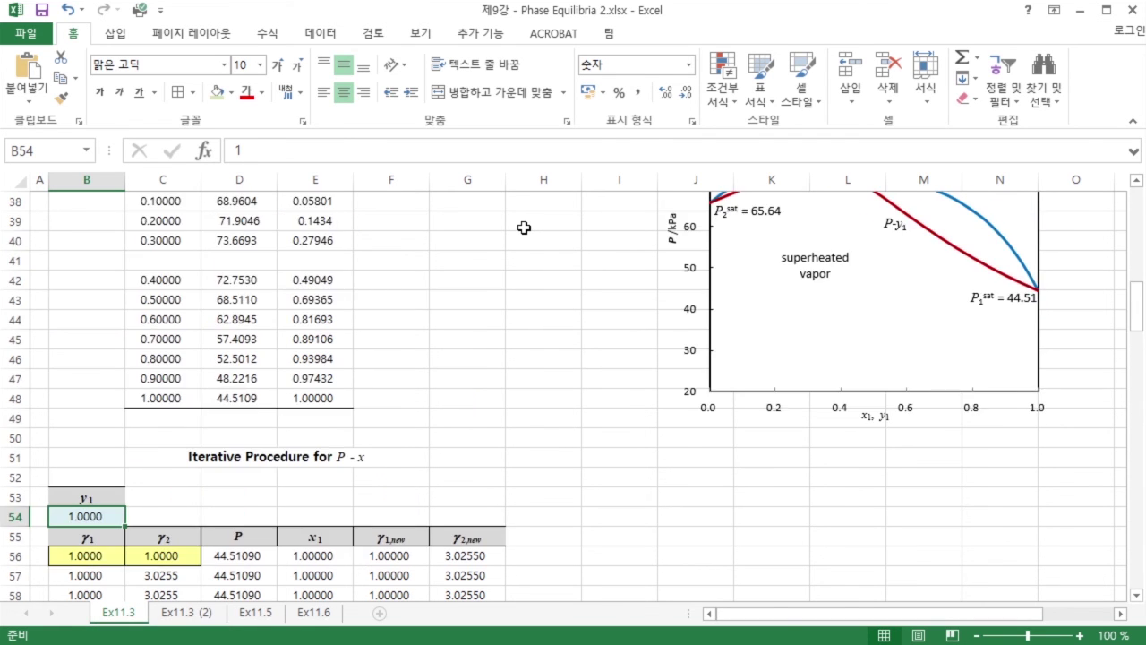
pyautogui.click(111, 376)
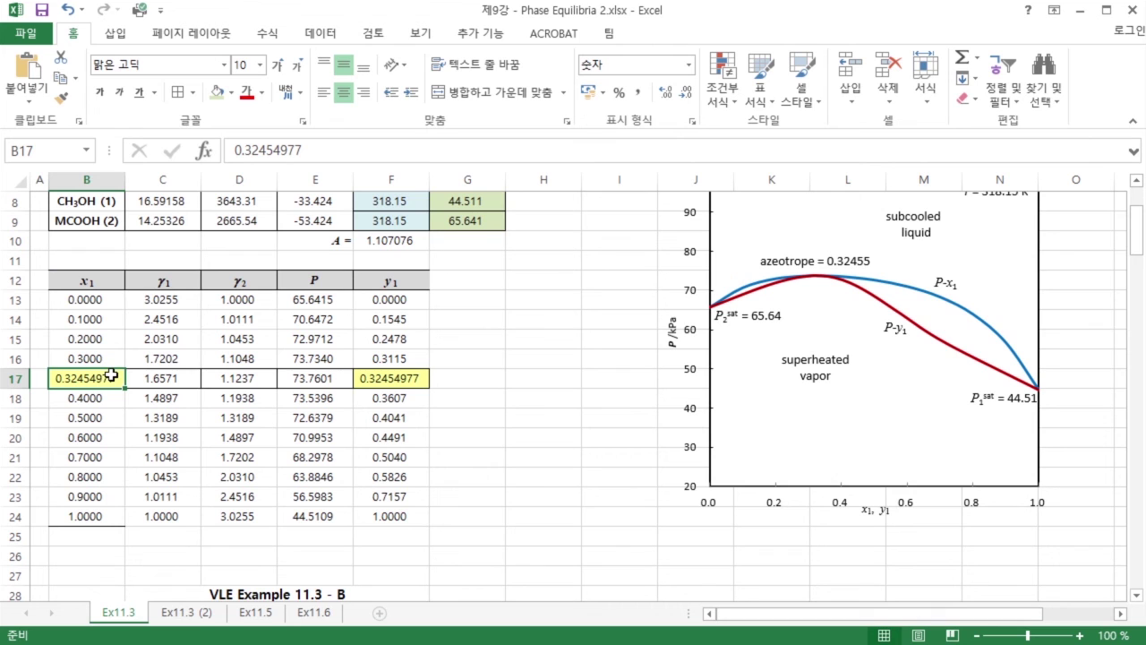
pyautogui.hotkey('ctrl', 'c')
pyautogui.scroll(-10, 179, 398)
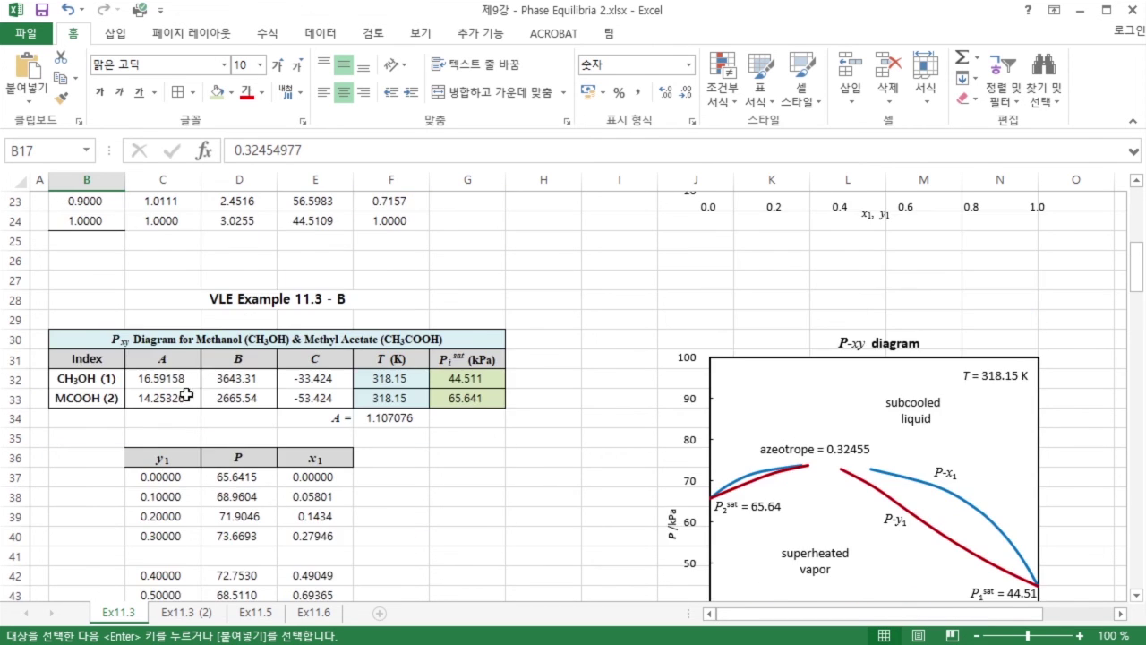
pyautogui.scroll(-3, 188, 387)
pyautogui.click(95, 340)
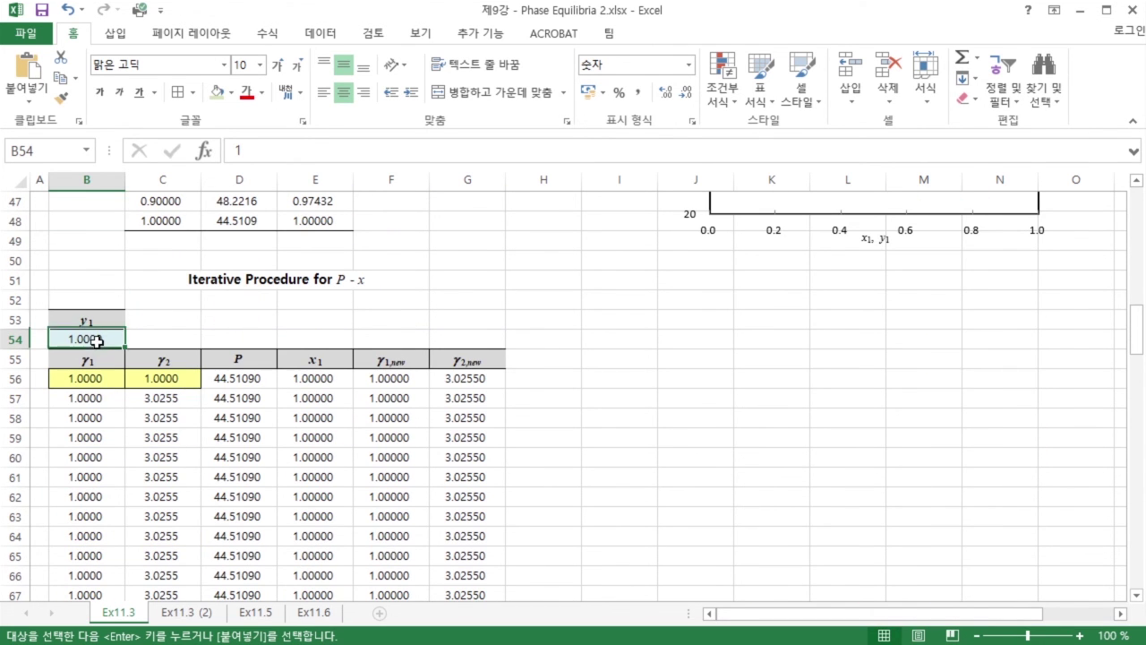
pyautogui.rightClick(96, 340)
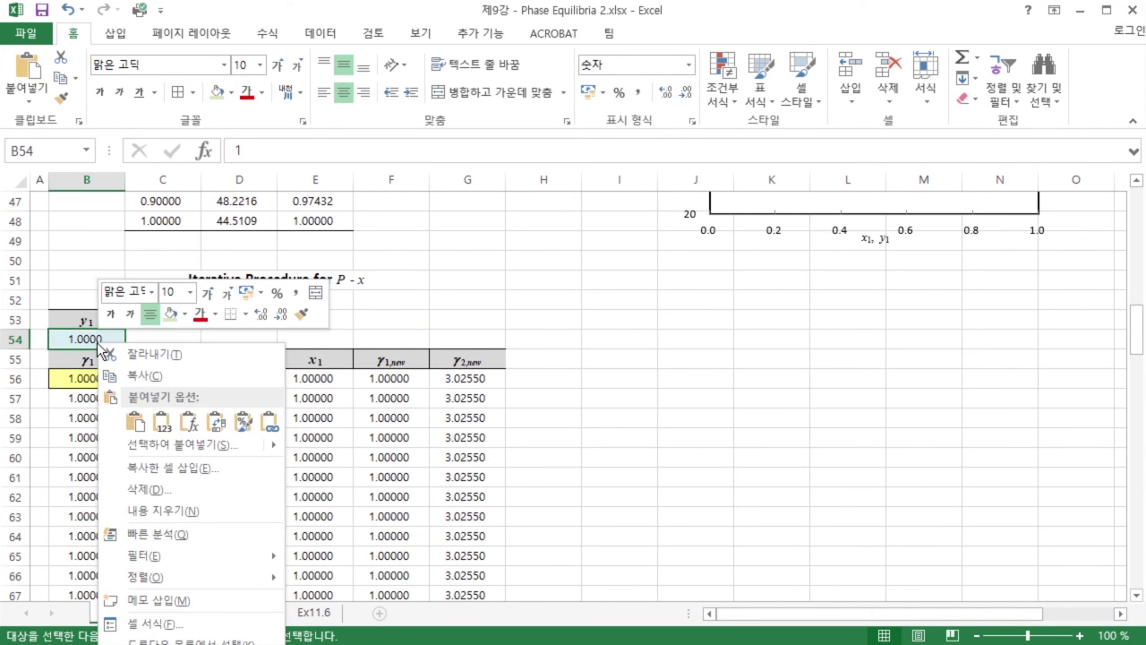
pyautogui.click(161, 421)
# - Check the converged P and x1 in row 71, and display y1 in B54 with five decimal places
pyautogui.scroll(-5, 421, 320)
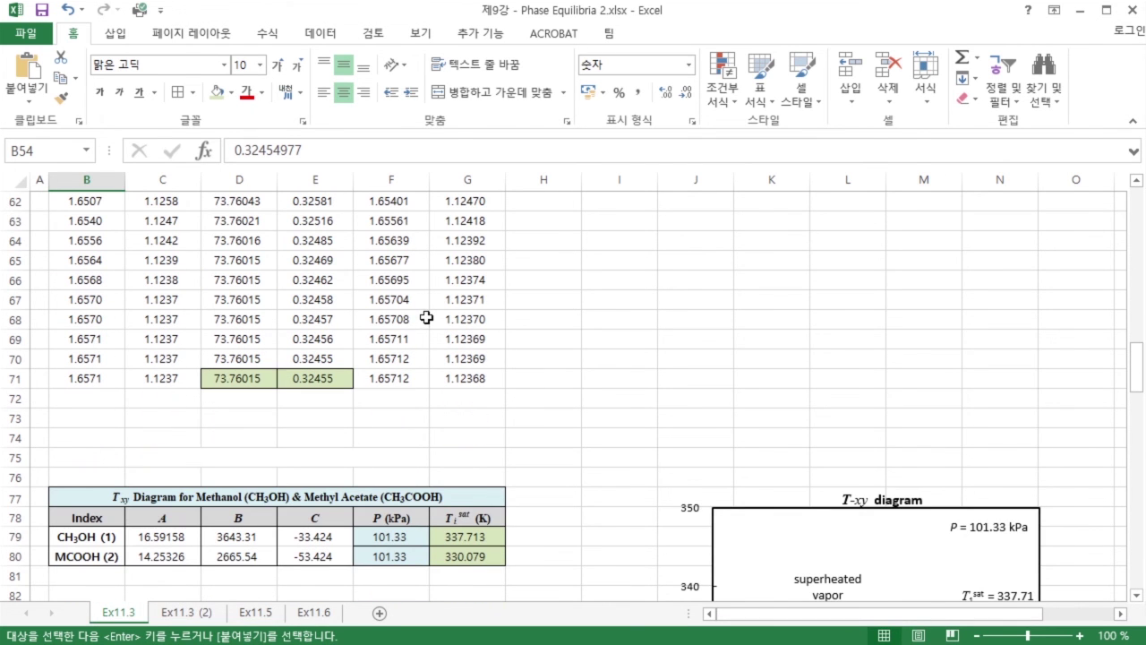
pyautogui.click(317, 382)
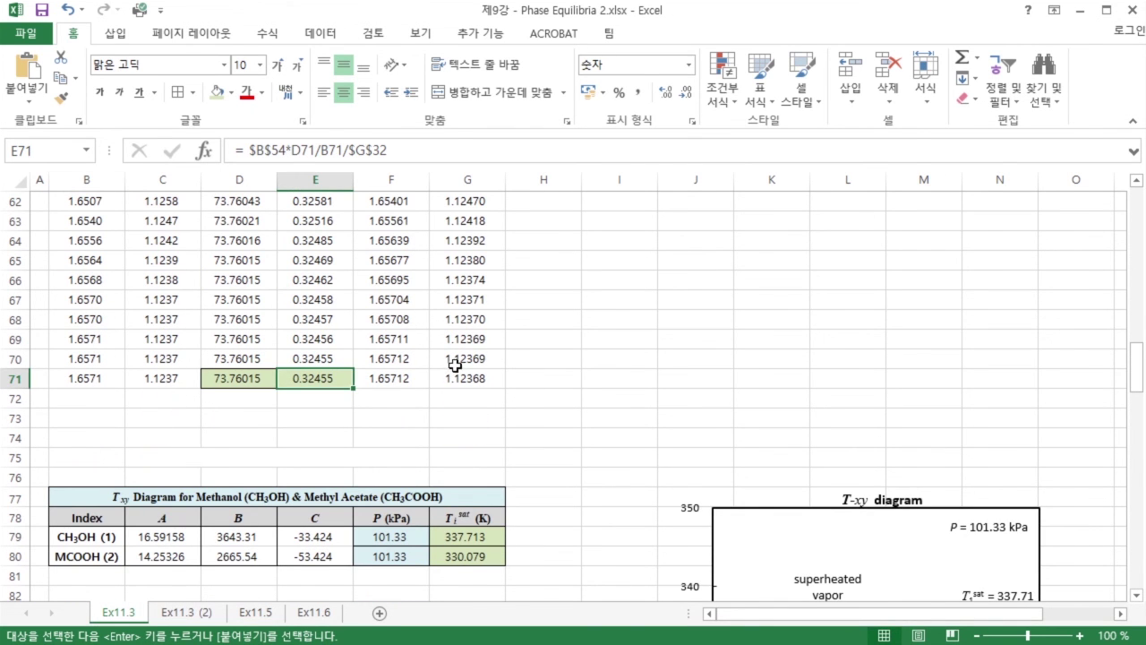
pyautogui.scroll(4, 499, 338)
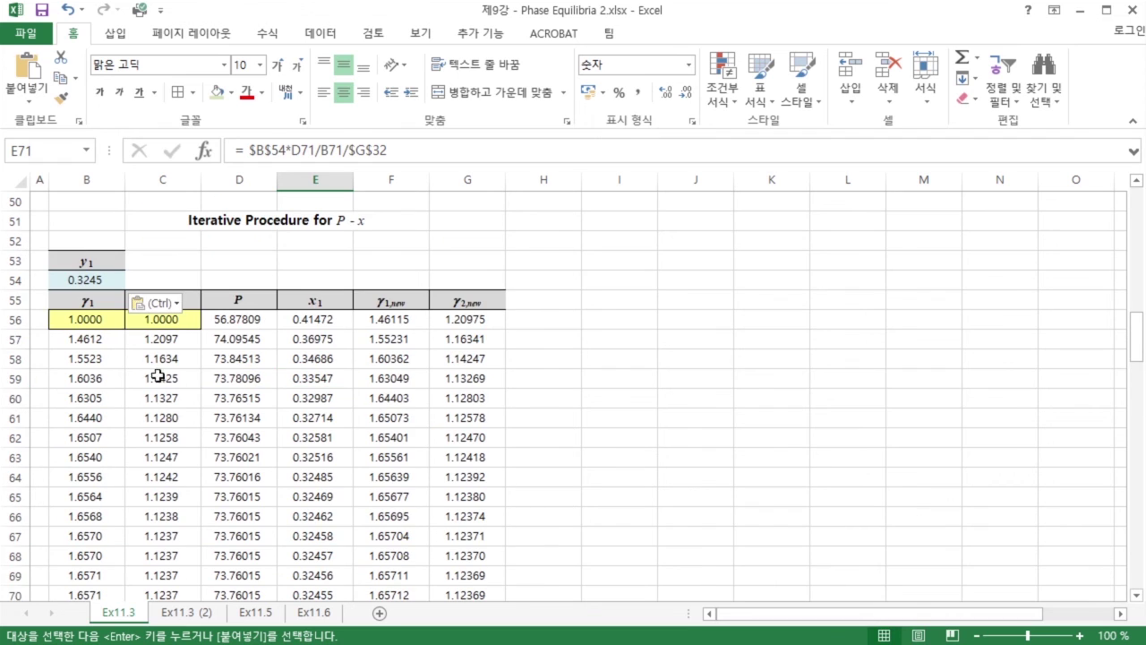
pyautogui.click(109, 279)
pyautogui.click(672, 97)
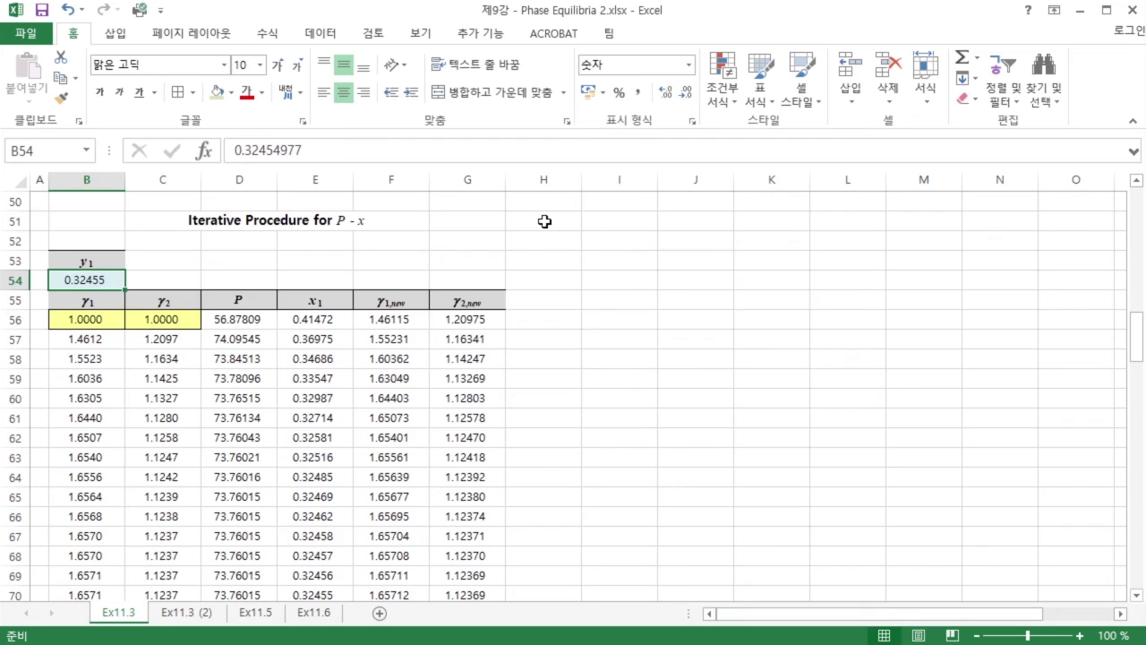
# - Copy the azeotrope composition from B17 as a value into y1 cell C41 and display it with six decimal places
pyautogui.scroll(-5, 544, 221)
pyautogui.scroll(3, 553, 230)
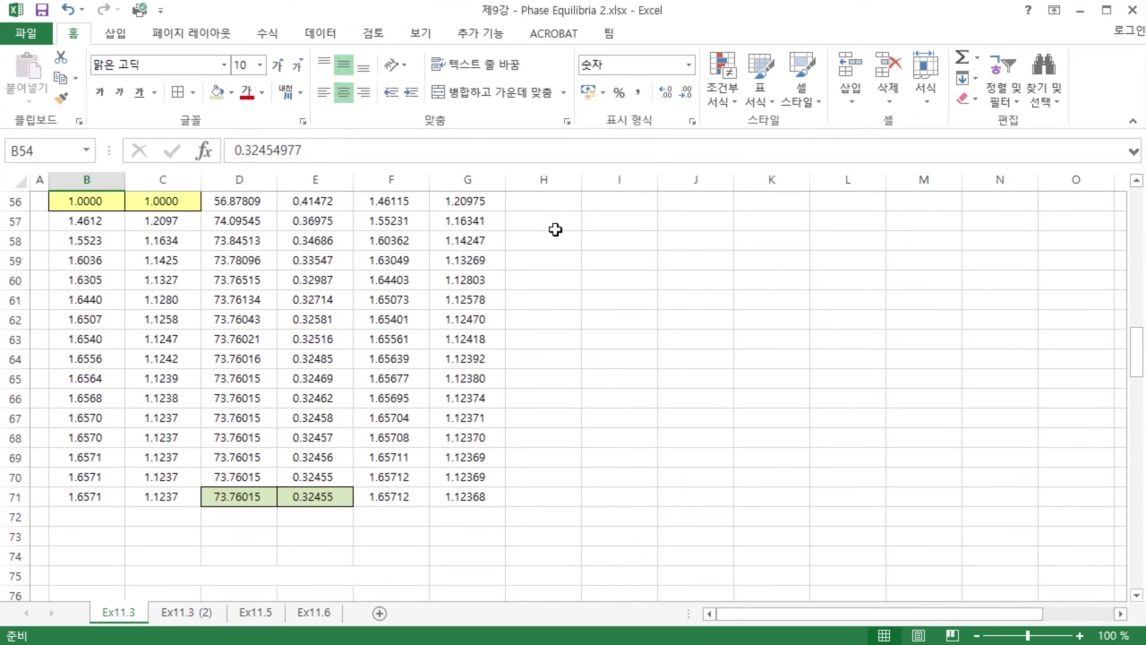
pyautogui.scroll(3, 550, 231)
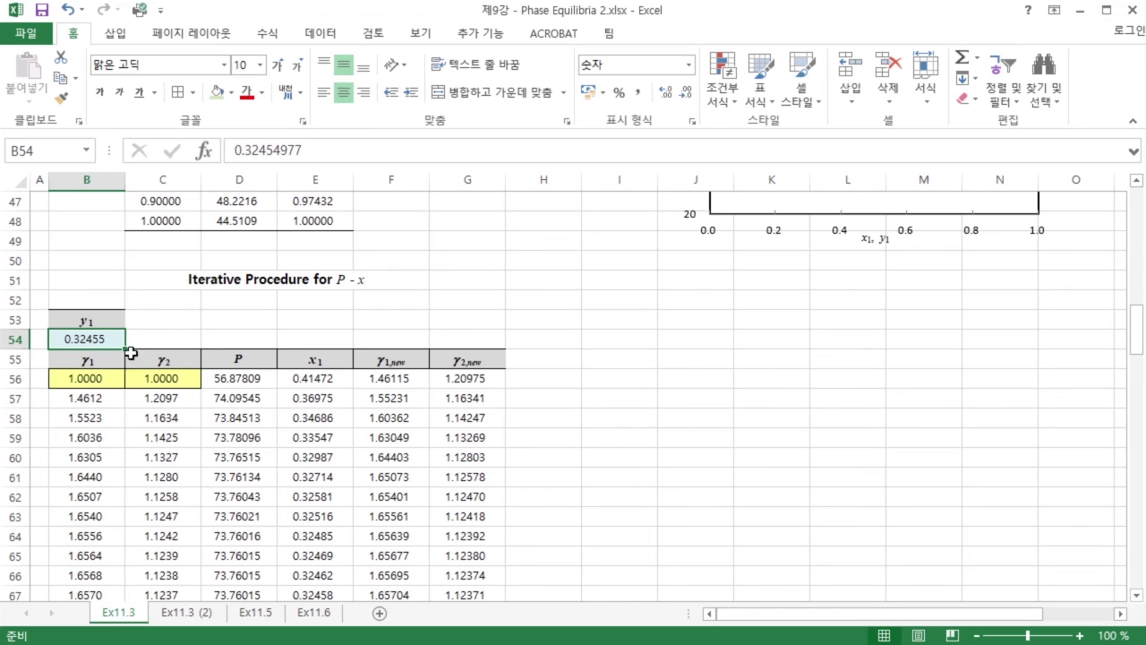
pyautogui.scroll(3, 125, 352)
pyautogui.click(177, 261)
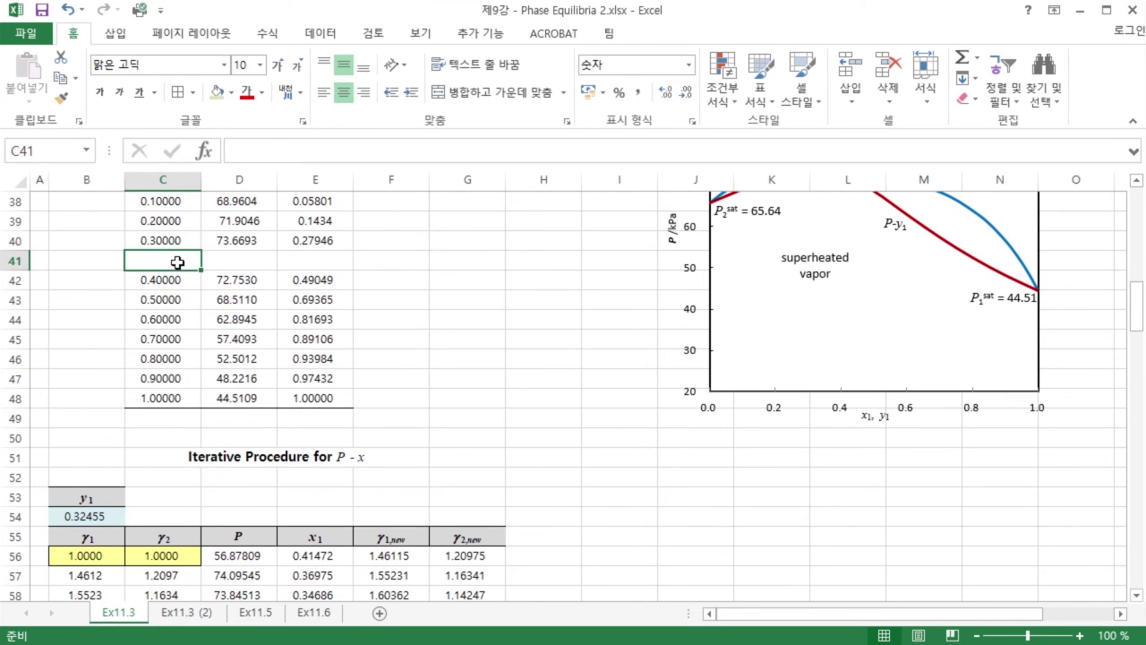
pyautogui.scroll(3, 179, 261)
pyautogui.scroll(5, 181, 259)
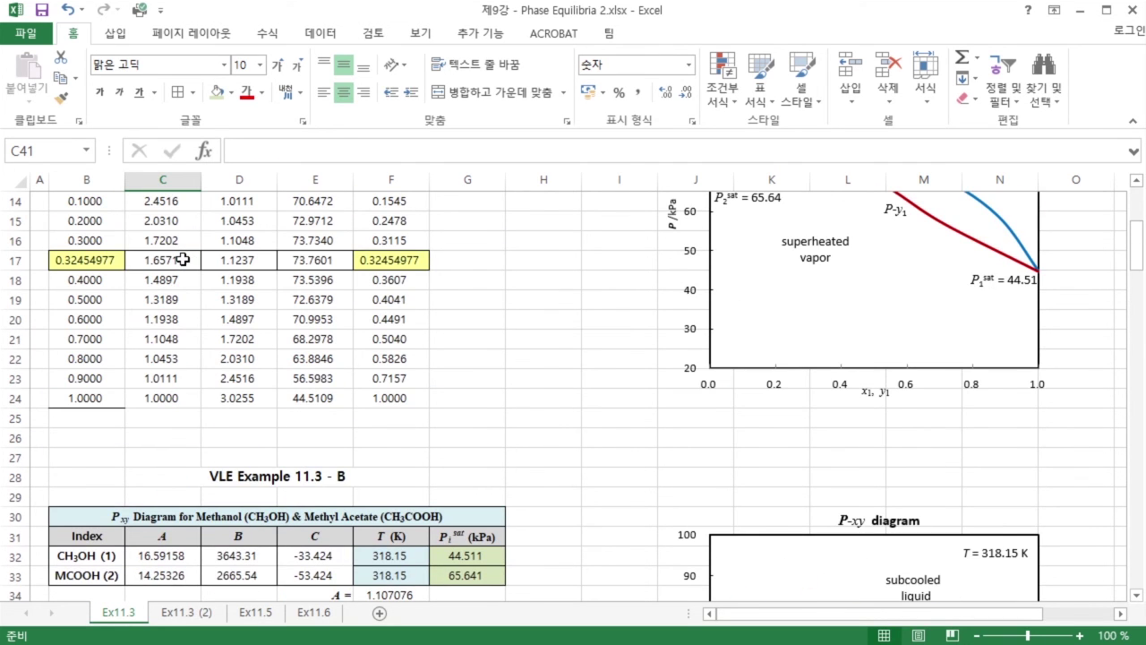
pyautogui.click(108, 261)
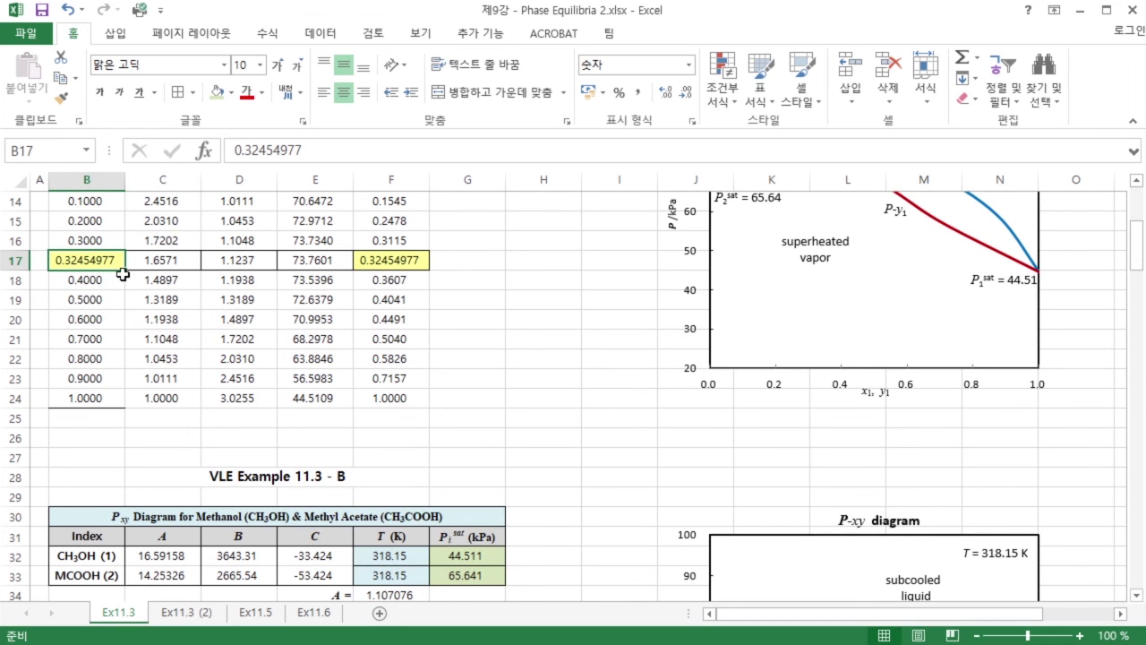
pyautogui.hotkey('ctrl', 'c')
pyautogui.scroll(-8, 161, 296)
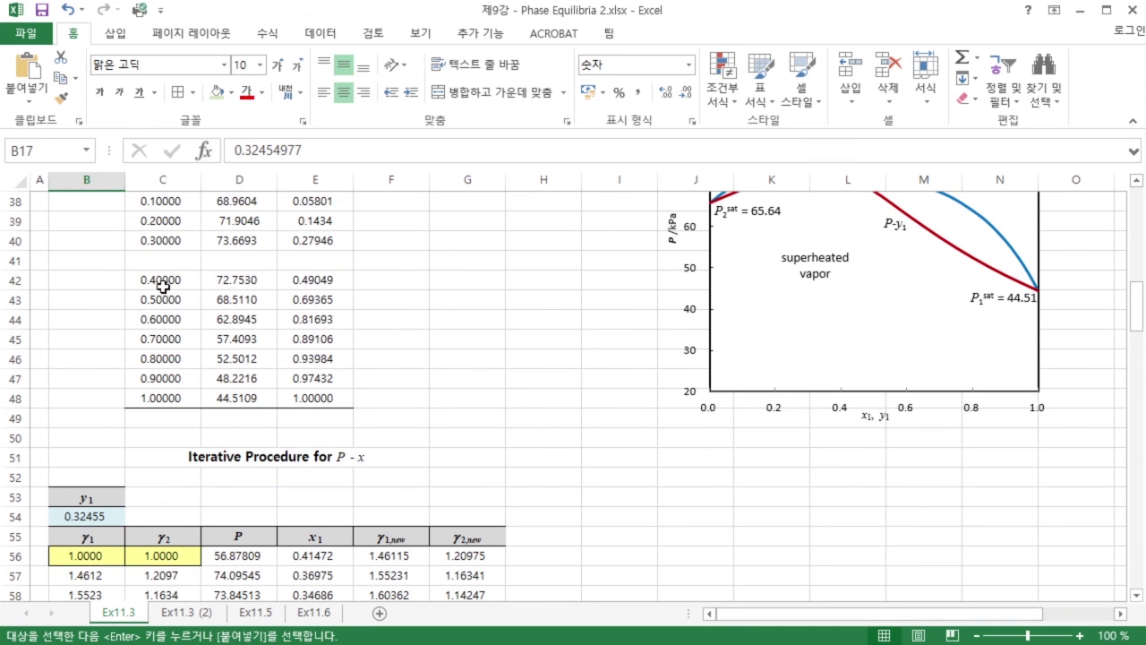
pyautogui.click(174, 261)
pyautogui.rightClick(176, 262)
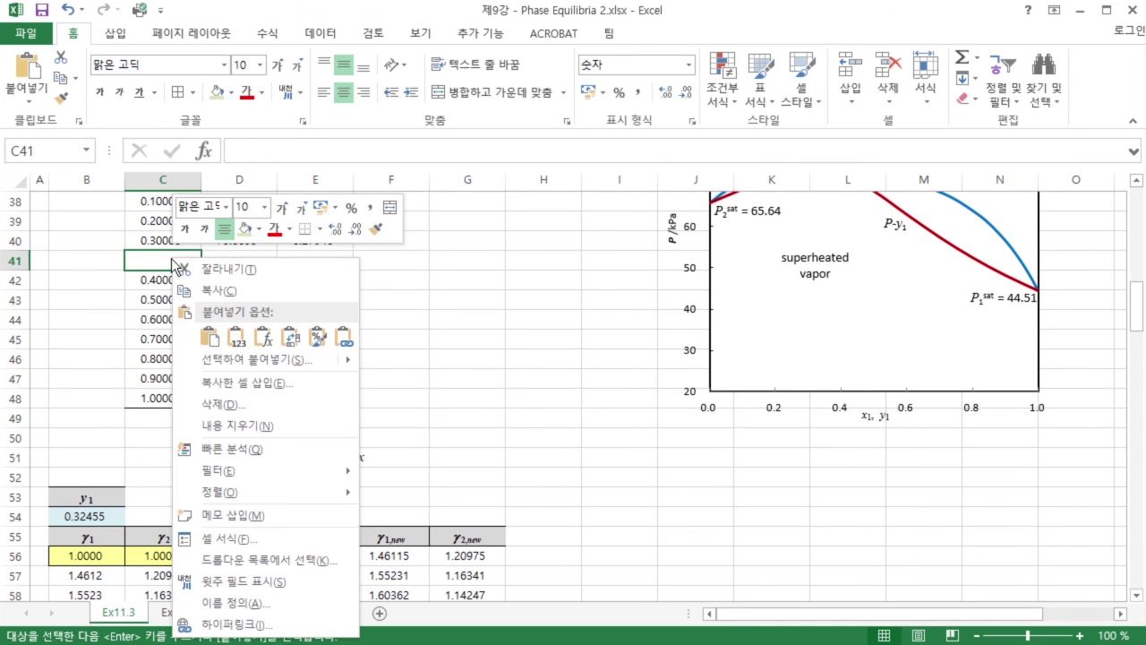
pyautogui.click(236, 337)
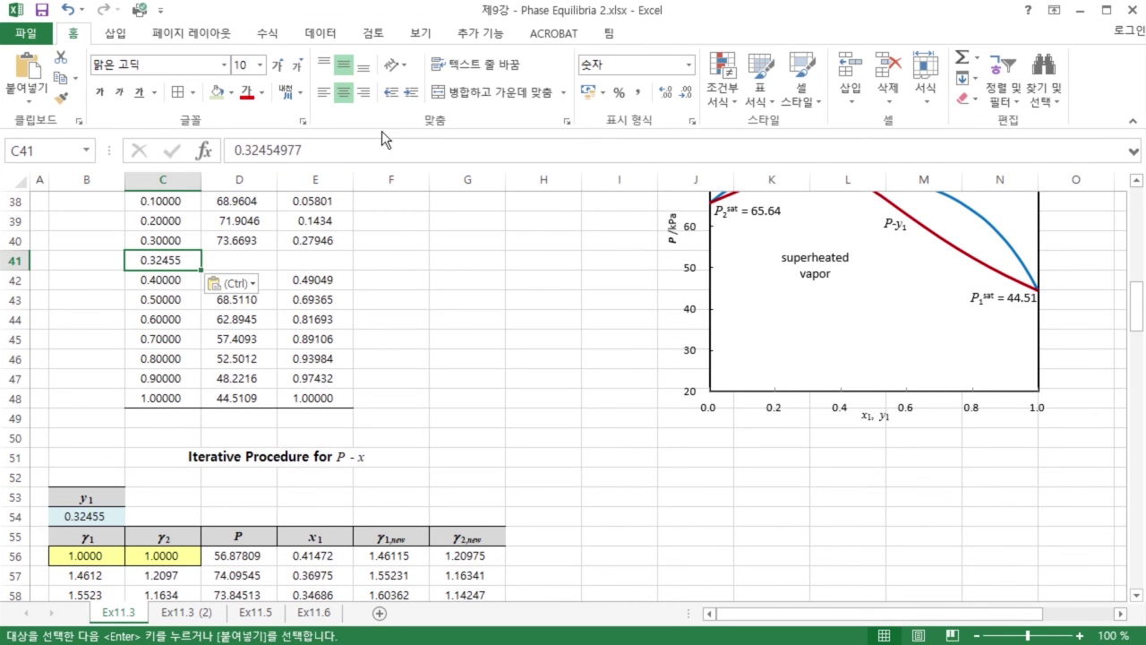
pyautogui.click(667, 92)
# - Paste the converged P and x1 from D71:E71 as values into D41:E41, and display x1 in E41 with six decimal places
pyautogui.scroll(-10, 508, 172)
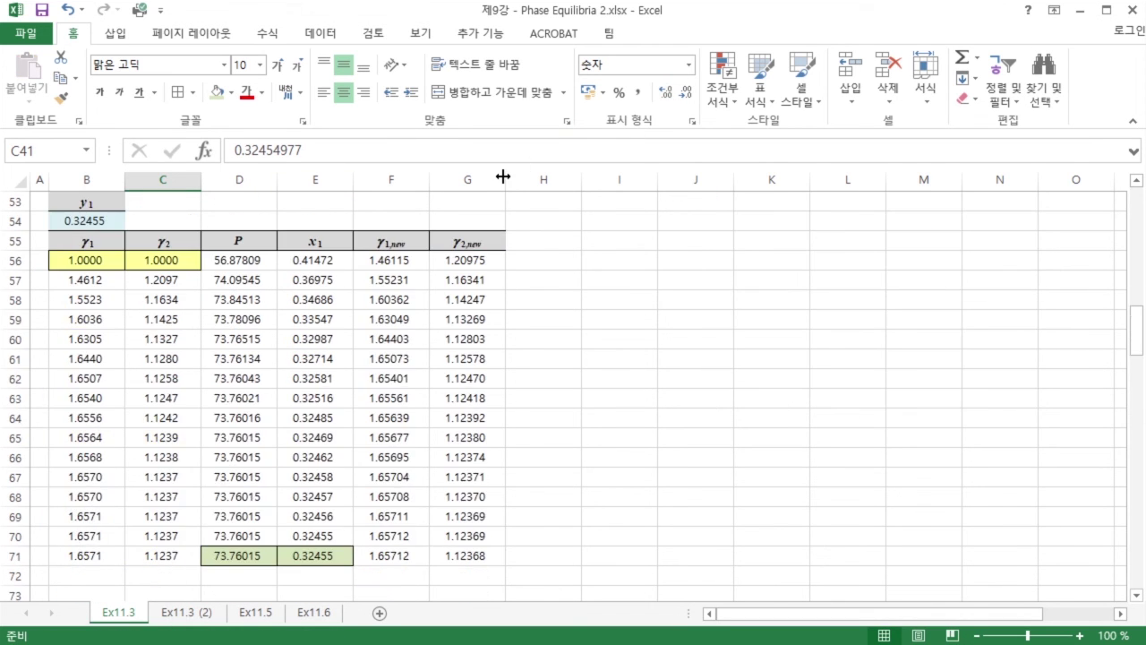
pyautogui.moveTo(230, 261); pyautogui.dragTo(308, 262)
pyautogui.hotkey('ctrl', 'c')
pyautogui.hotkey('ctrl', 'q')
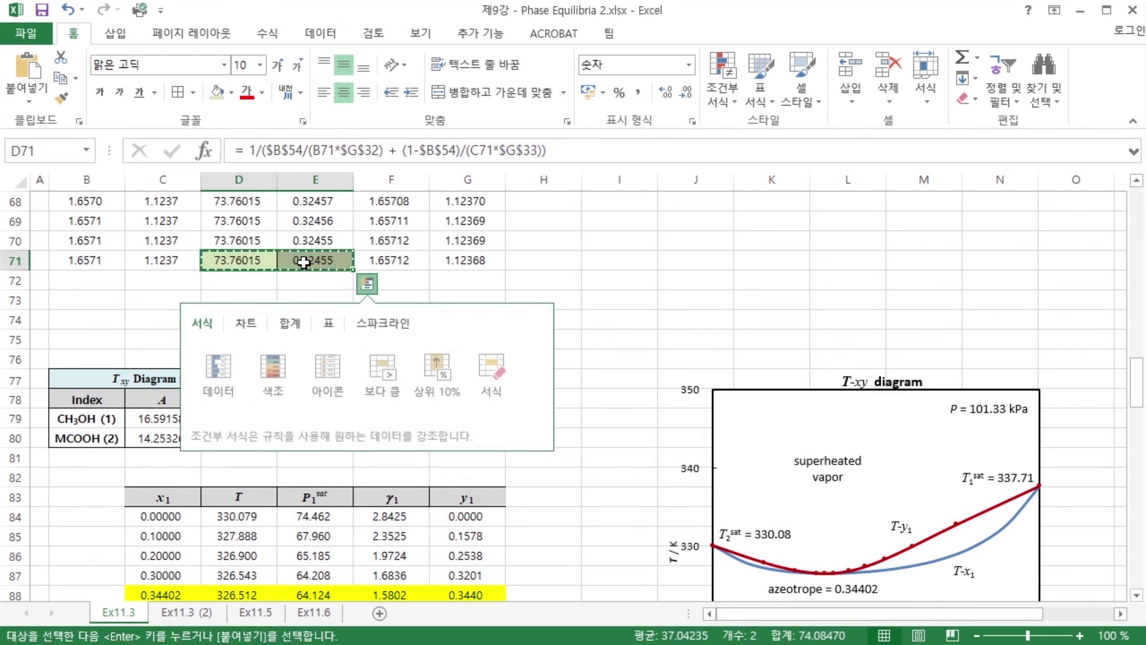
pyautogui.scroll(11, 302, 260)
pyautogui.click(226, 321)
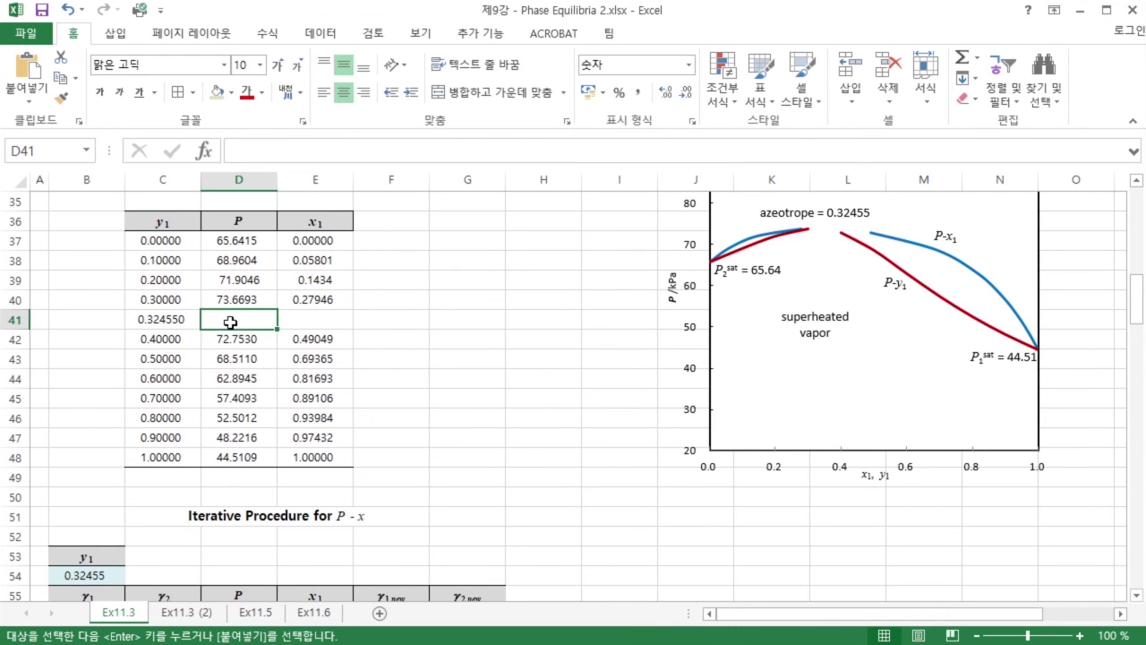
pyautogui.rightClick(232, 322)
pyautogui.click(306, 403)
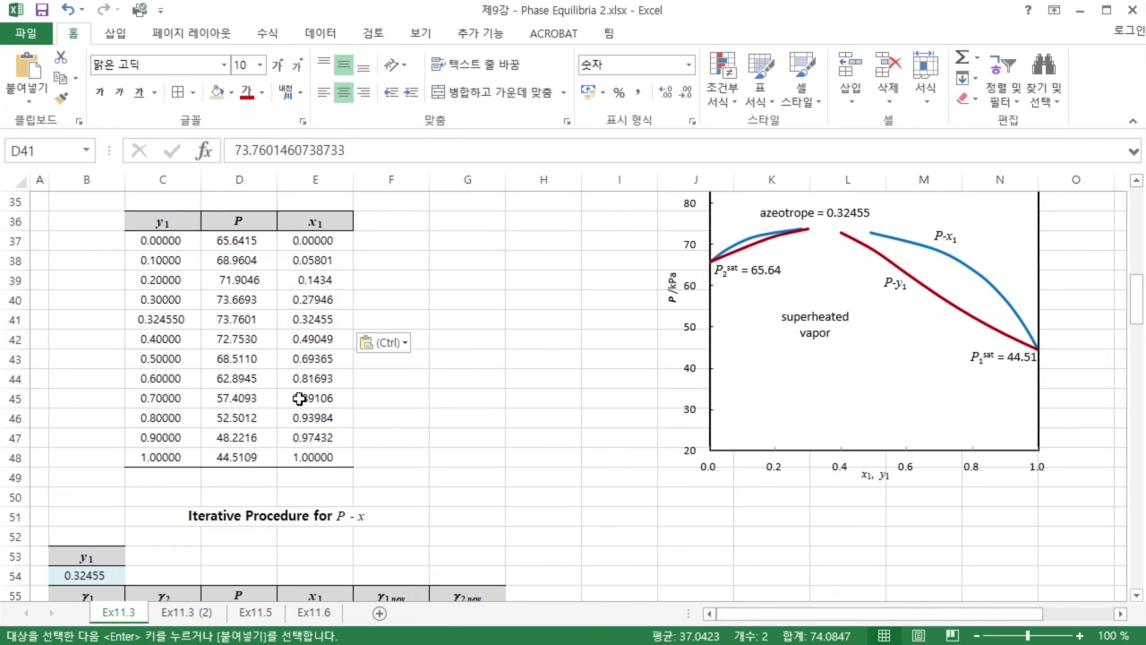
pyautogui.click(309, 316)
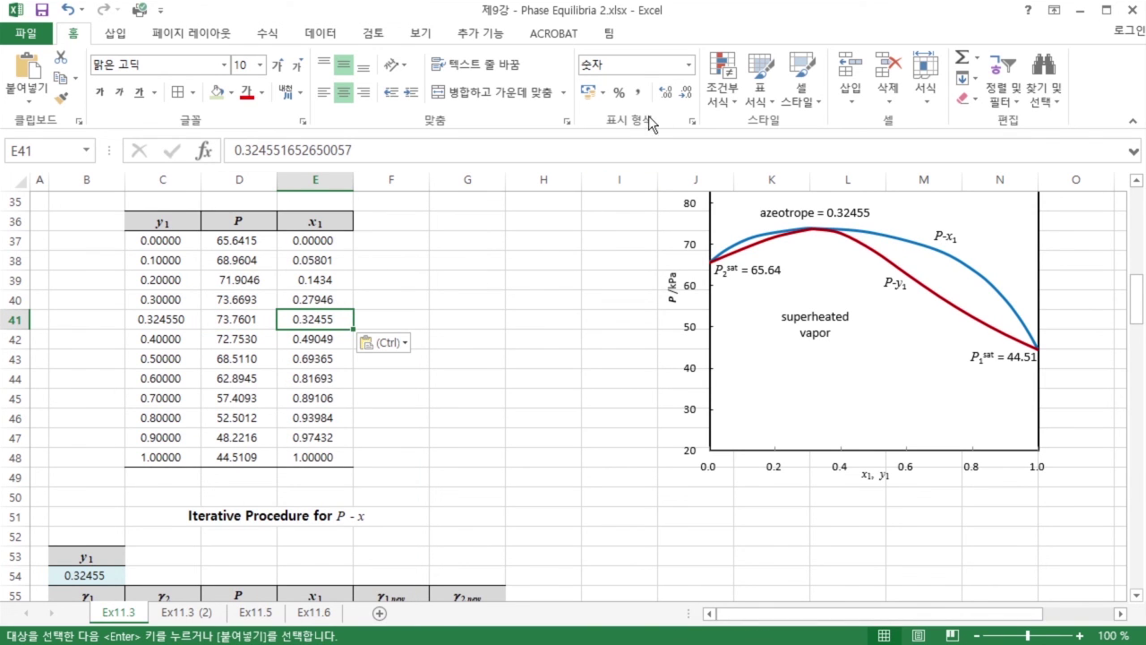
pyautogui.click(663, 91)
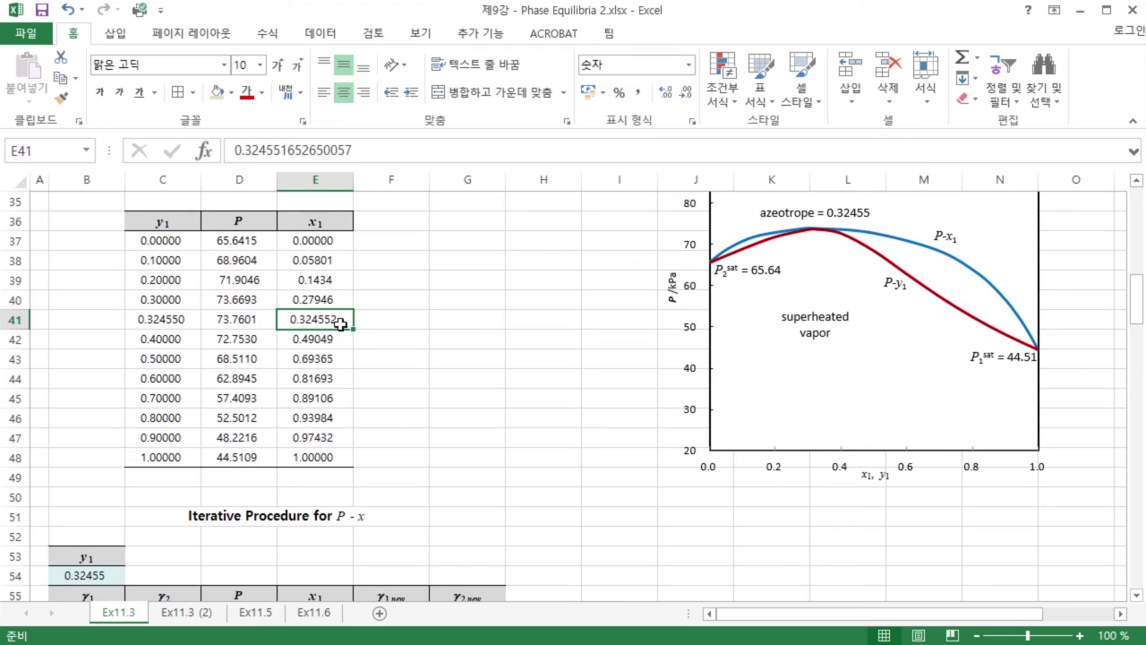
# - Format the azeotrope row C41:E41 with all borders and a yellow fill
pyautogui.click(161, 328)
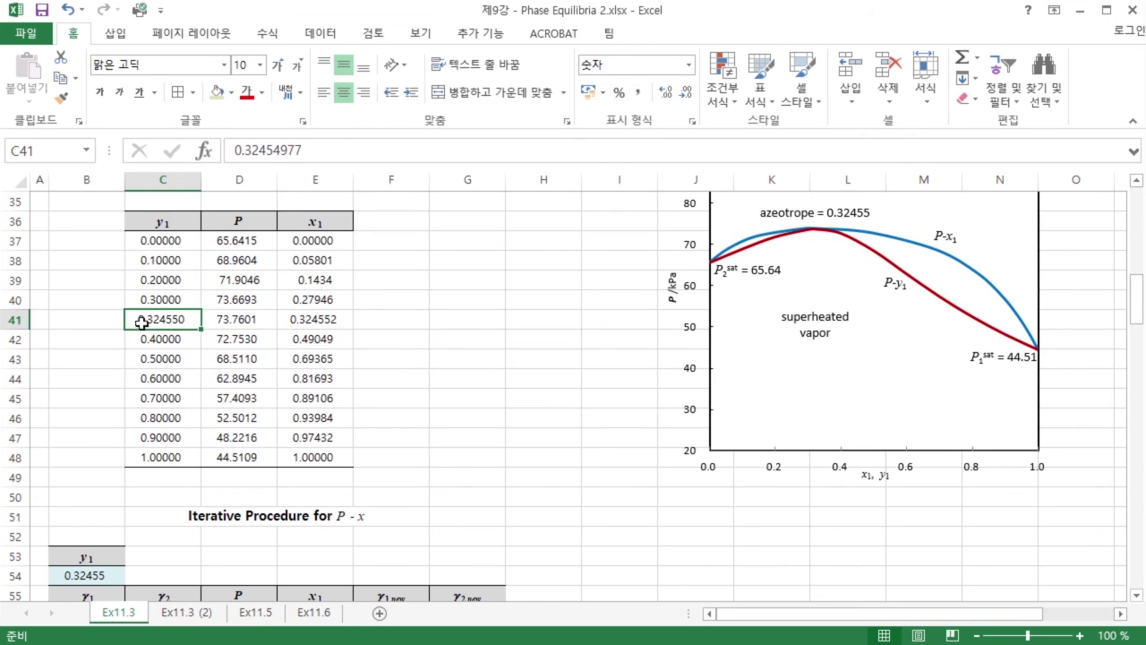
pyautogui.moveTo(137, 319); pyautogui.dragTo(302, 322)
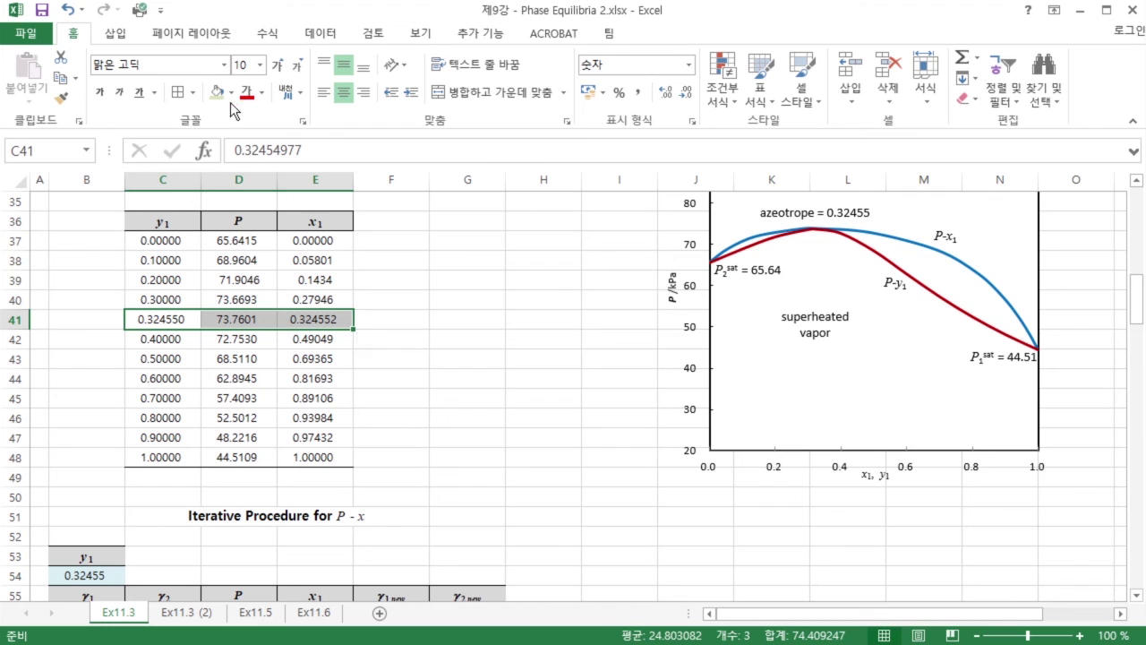
pyautogui.click(191, 96)
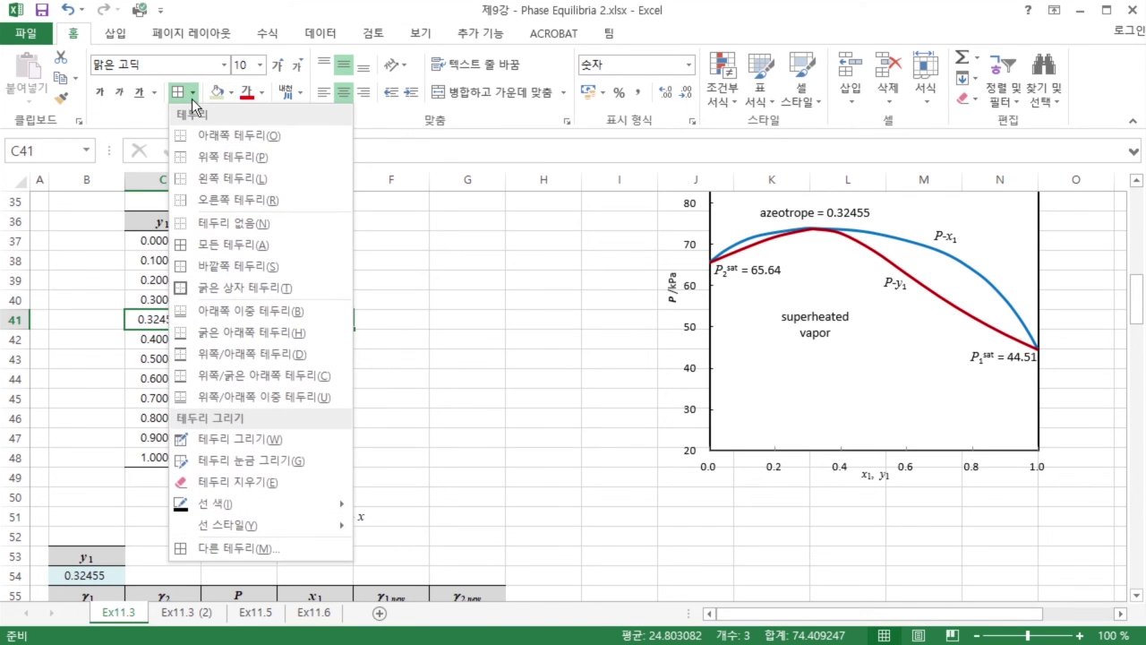
pyautogui.click(176, 243)
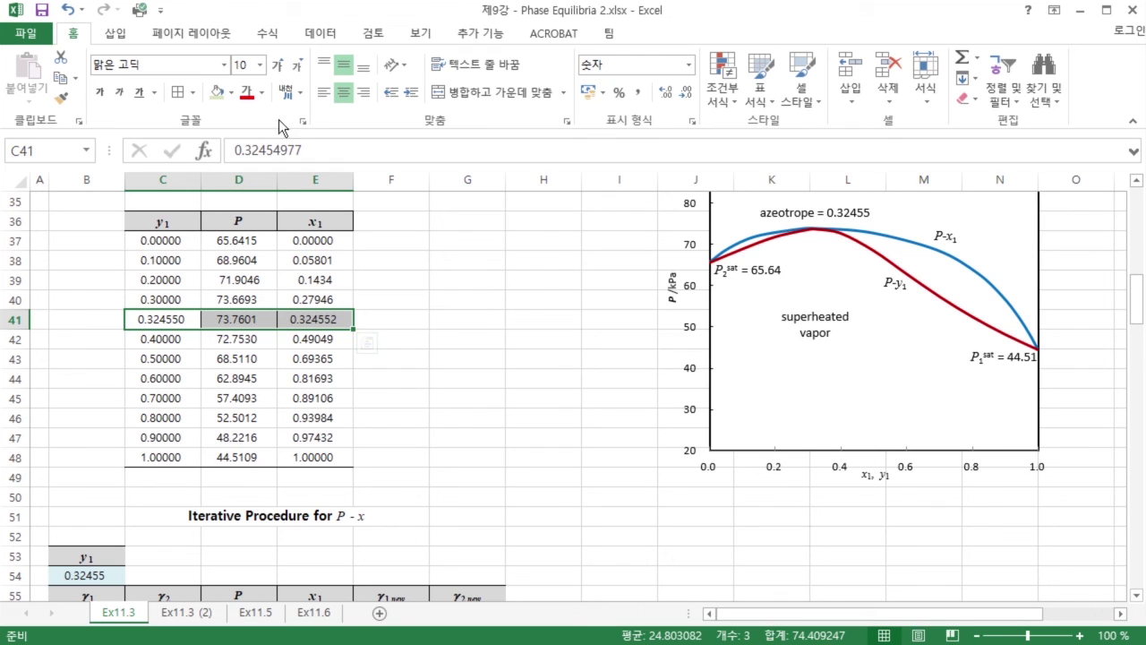
pyautogui.click(231, 93)
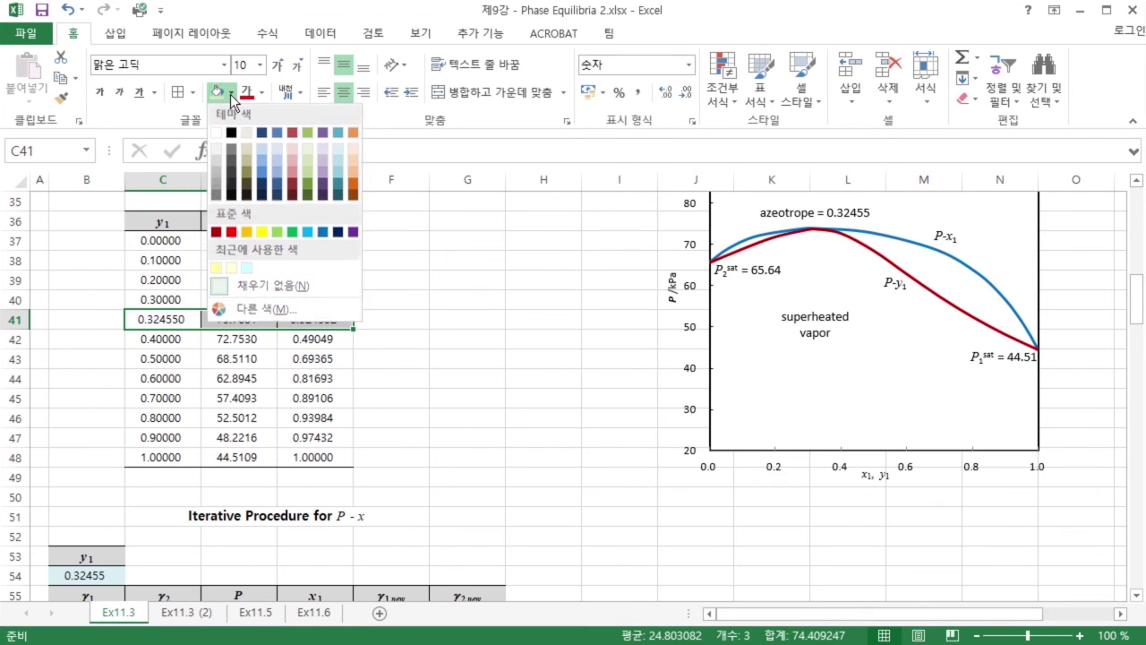
pyautogui.click(262, 232)
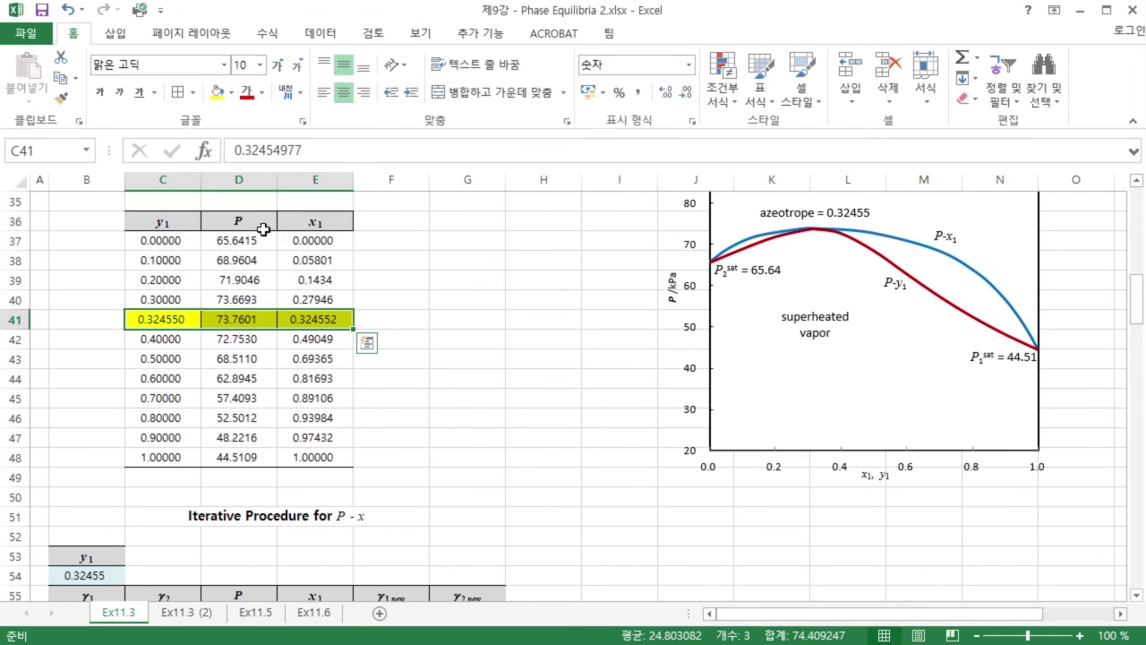
pyautogui.click(464, 314)
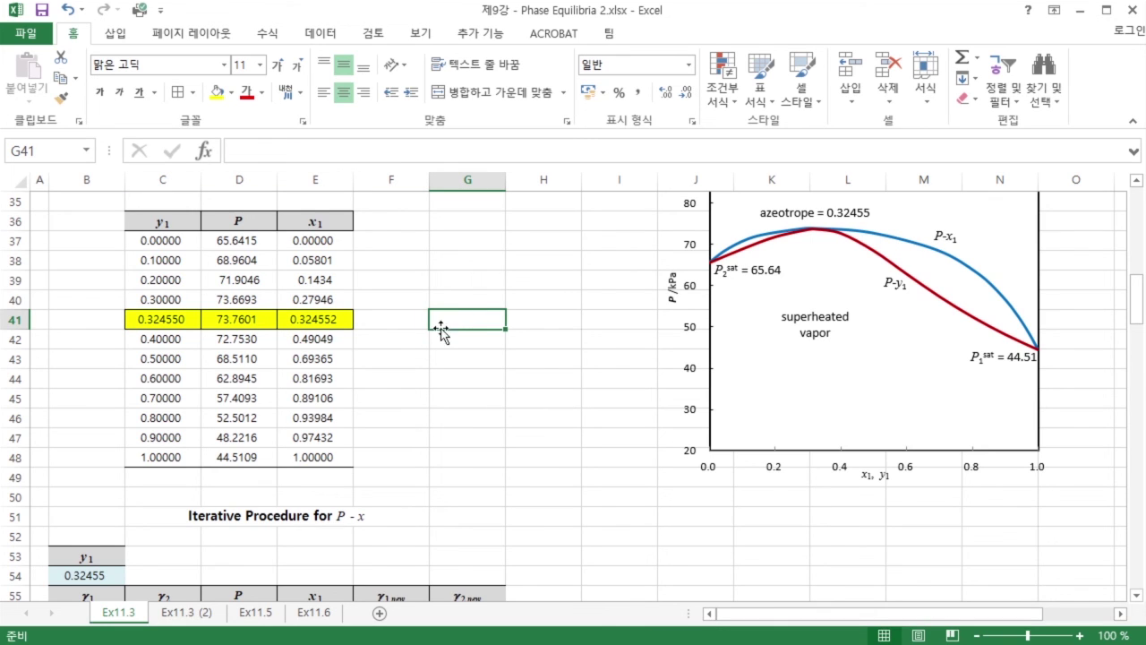